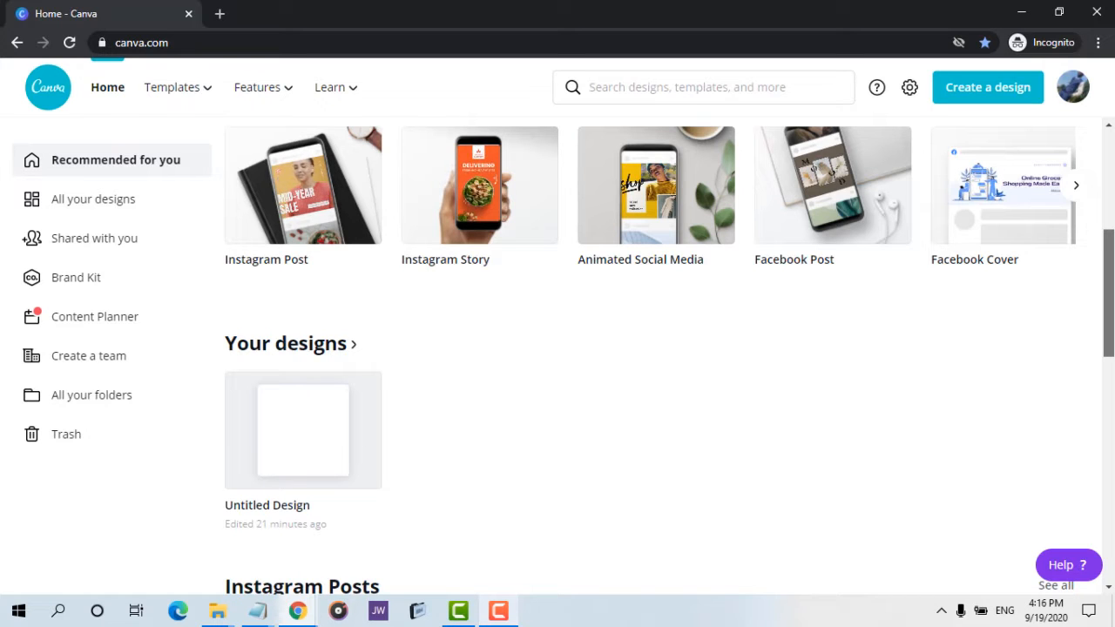
pyautogui.scroll(1, 671, 297)
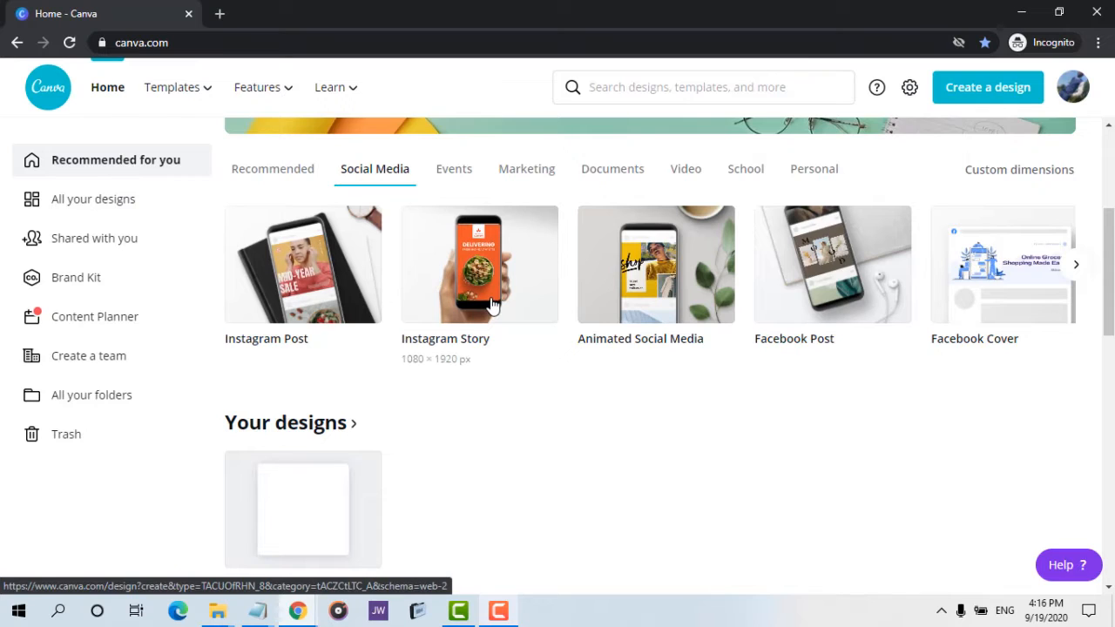
pyautogui.click(1074, 266)
pyautogui.click(1074, 267)
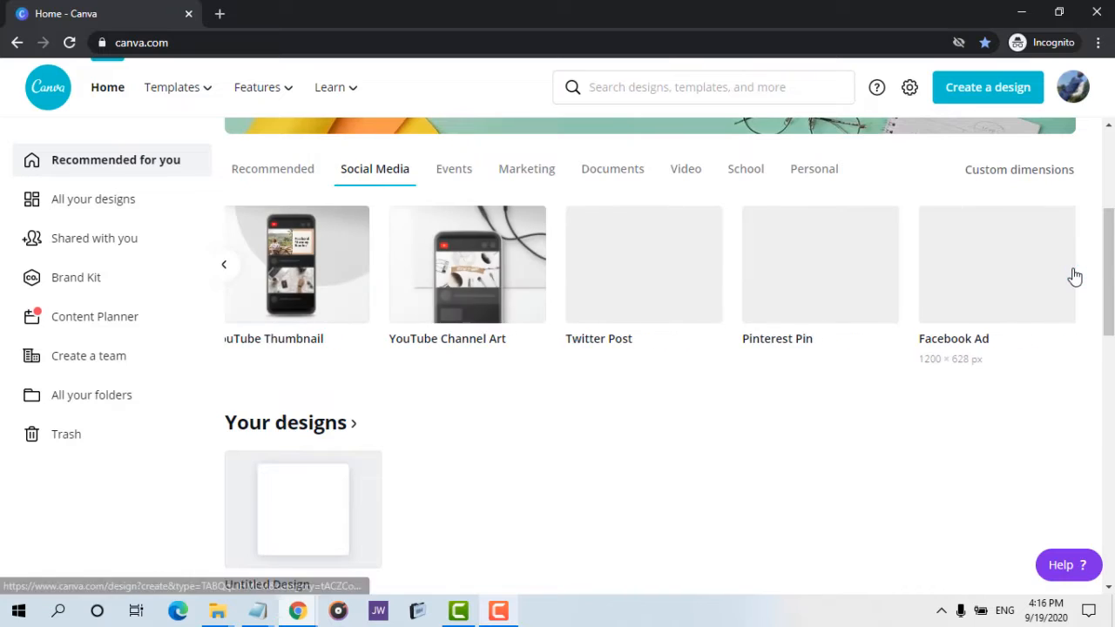
pyautogui.click(1073, 276)
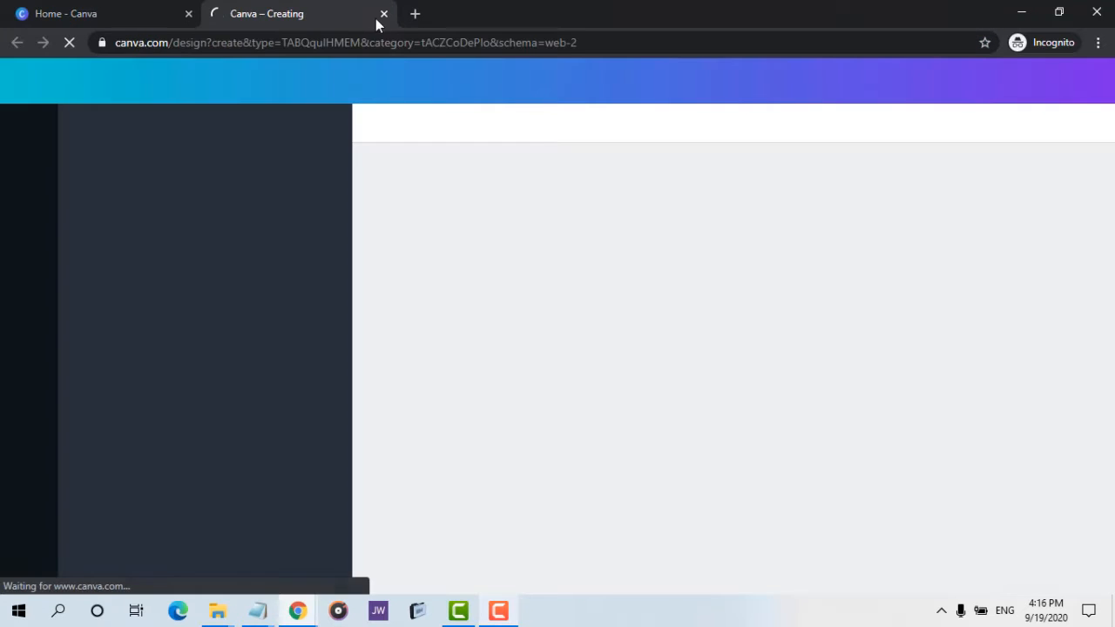
pyautogui.click(384, 13)
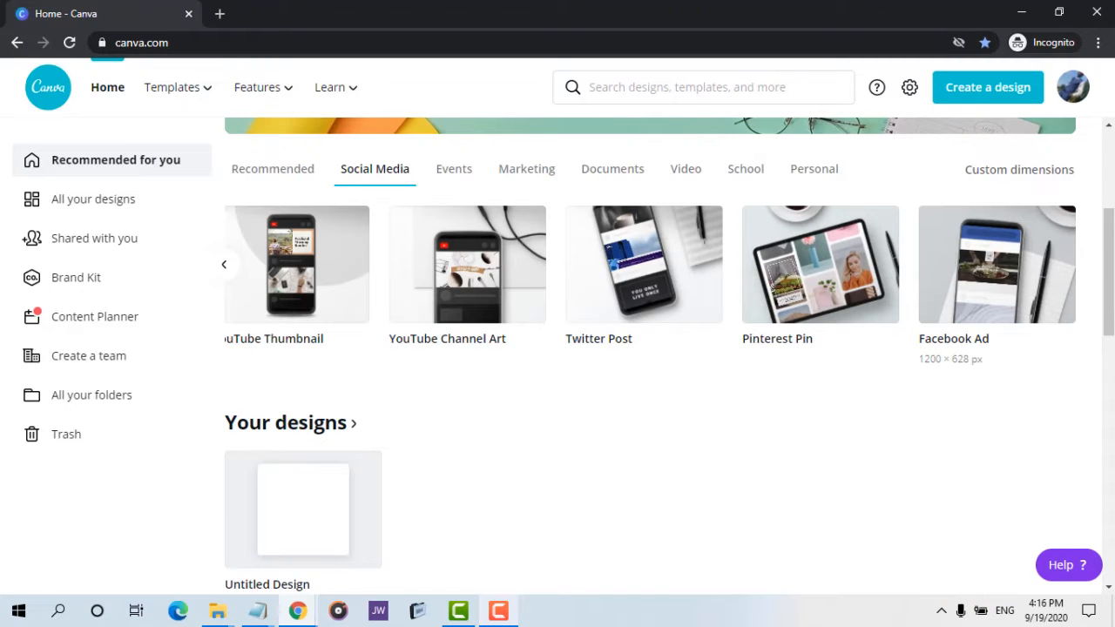
pyautogui.scroll(-10, 649, 348)
pyautogui.scroll(-2, 650, 348)
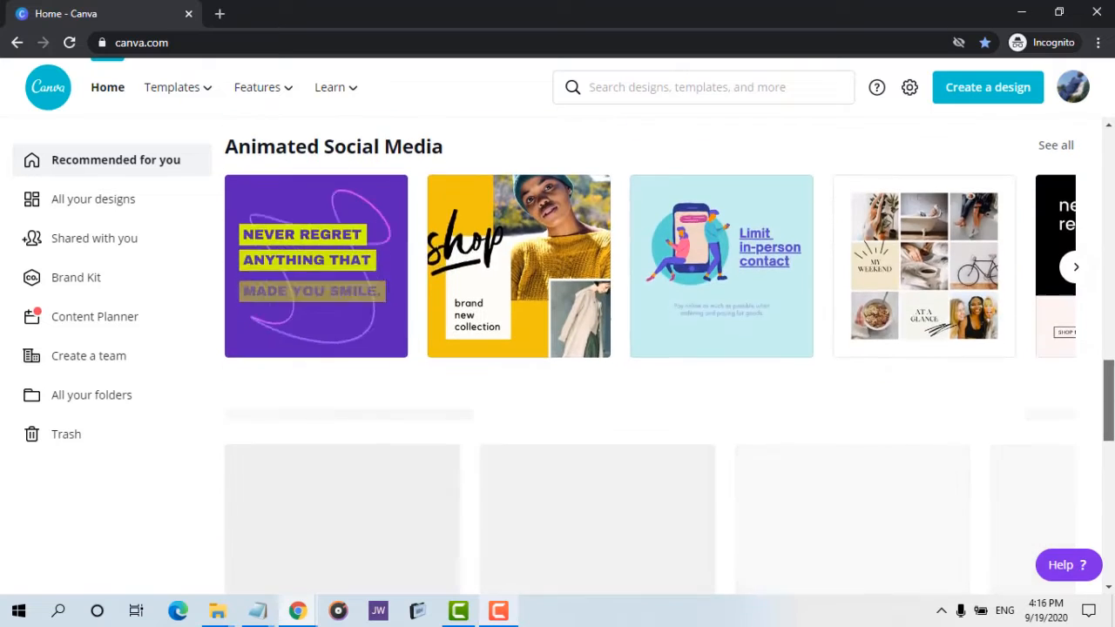
pyautogui.scroll(-7, 649, 349)
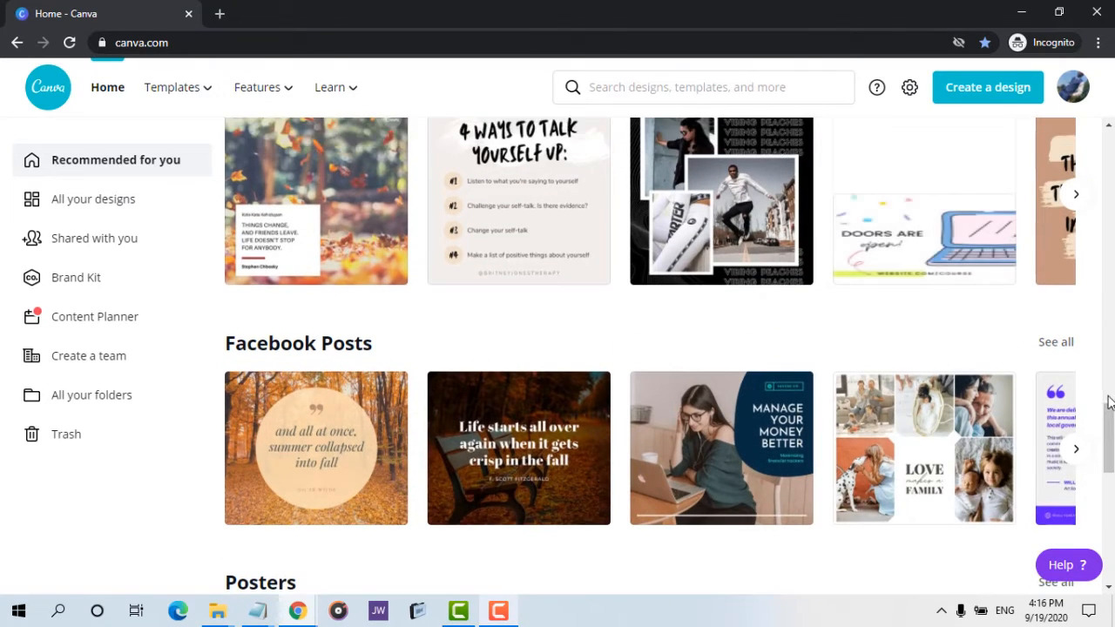
pyautogui.scroll(-10, 650, 348)
pyautogui.scroll(15, 649, 348)
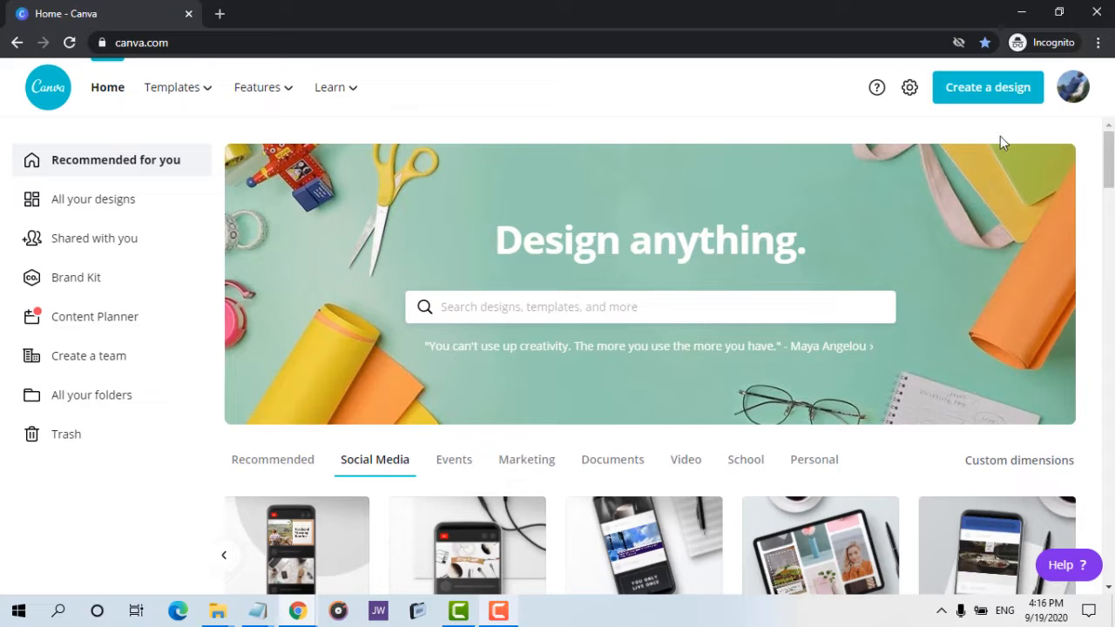
# Open the custom dimensions option for a new design and review the available units, then close it.
pyautogui.click(989, 90)
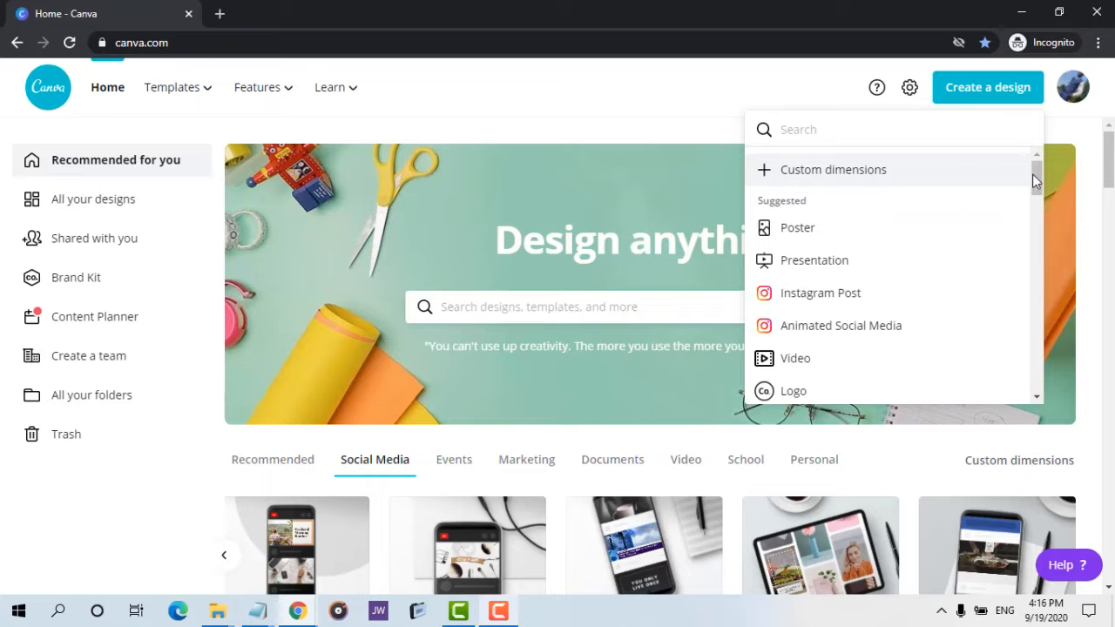
pyautogui.moveTo(1036, 180)
pyautogui.mouseDown()
pyautogui.moveTo(1041, 396)
pyautogui.moveTo(1028, 175)
pyautogui.mouseUp()
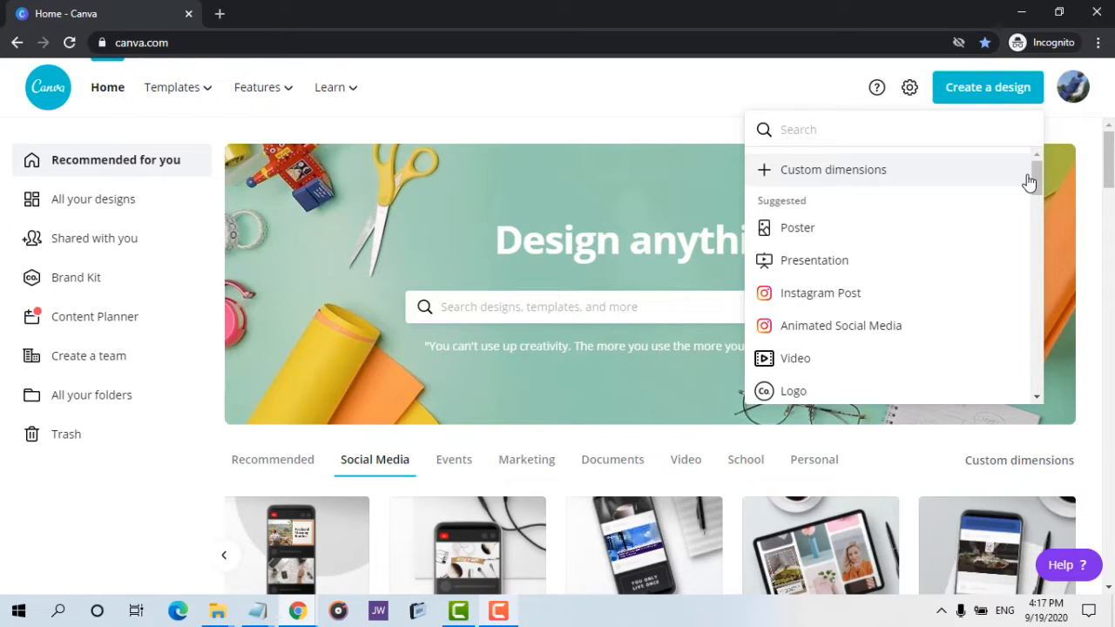
pyautogui.click(817, 174)
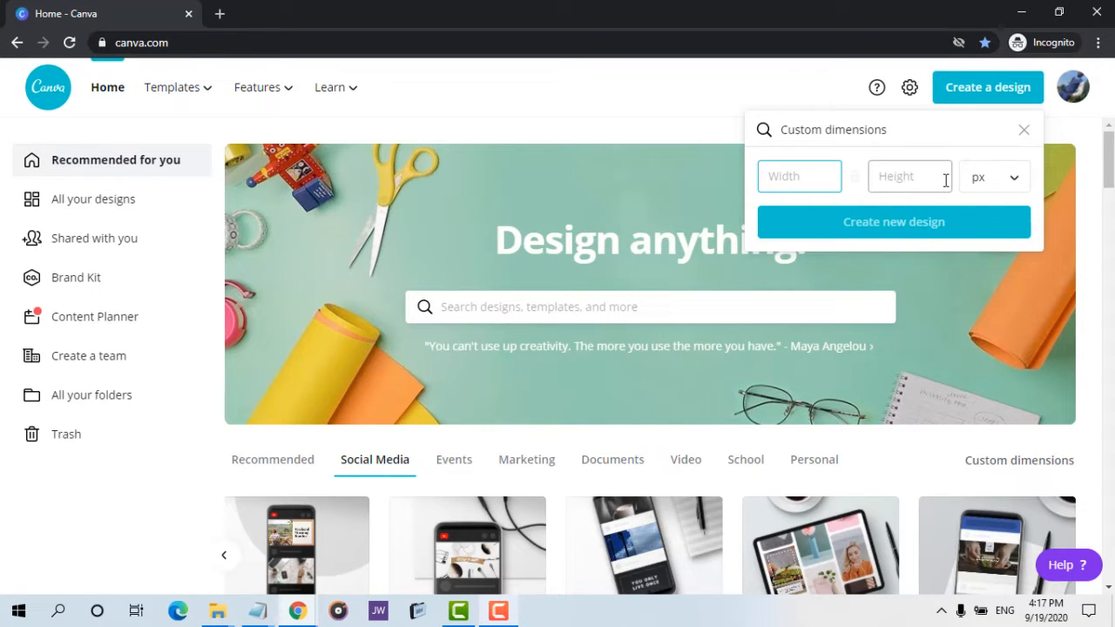
pyautogui.click(1008, 182)
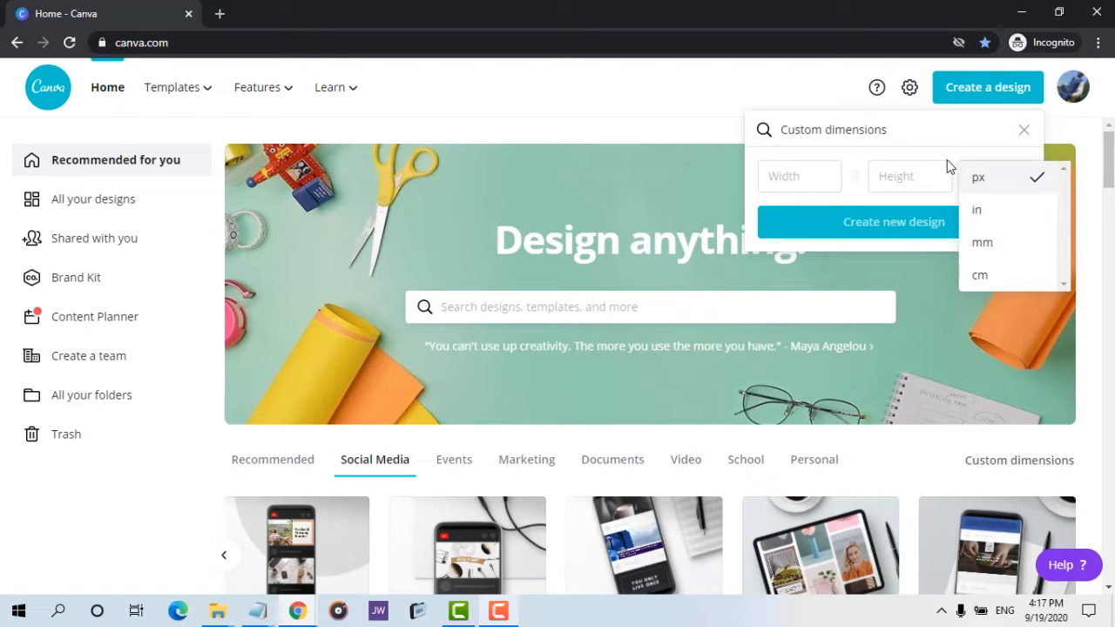
pyautogui.click(937, 140)
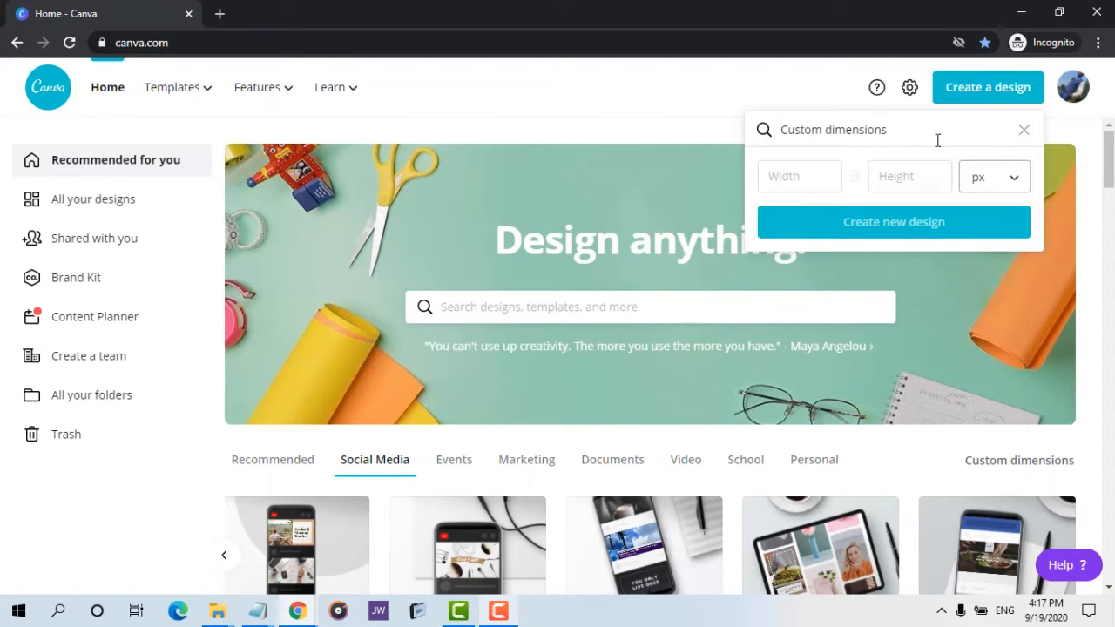
pyautogui.click(1024, 131)
# Open the existing Untitled Design from your designs.
pyautogui.scroll(-8, 649, 357)
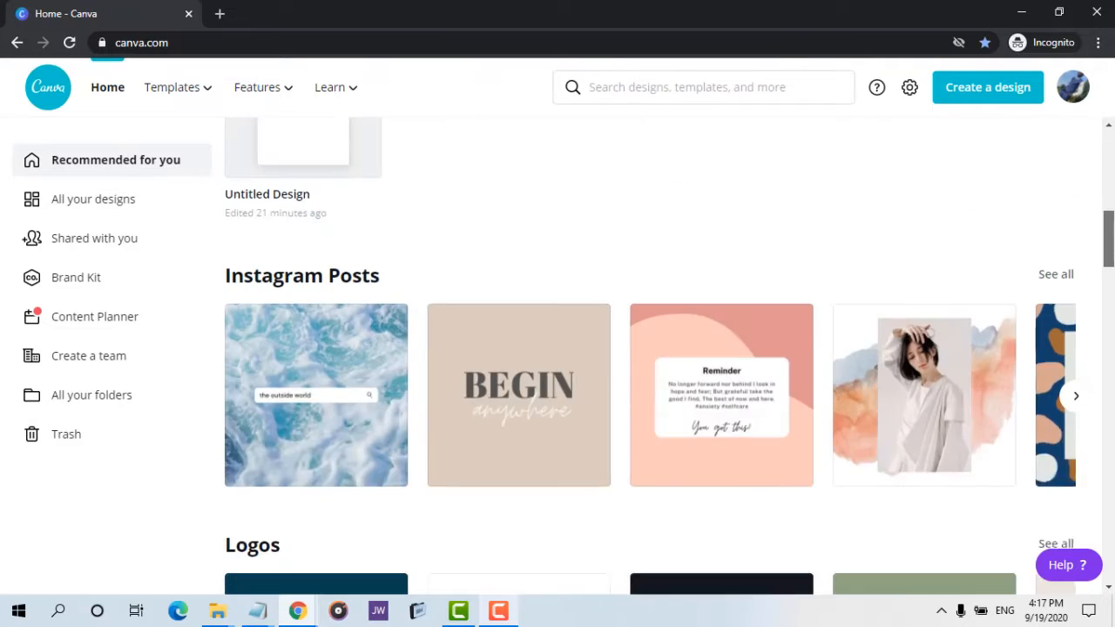
pyautogui.scroll(2, 648, 357)
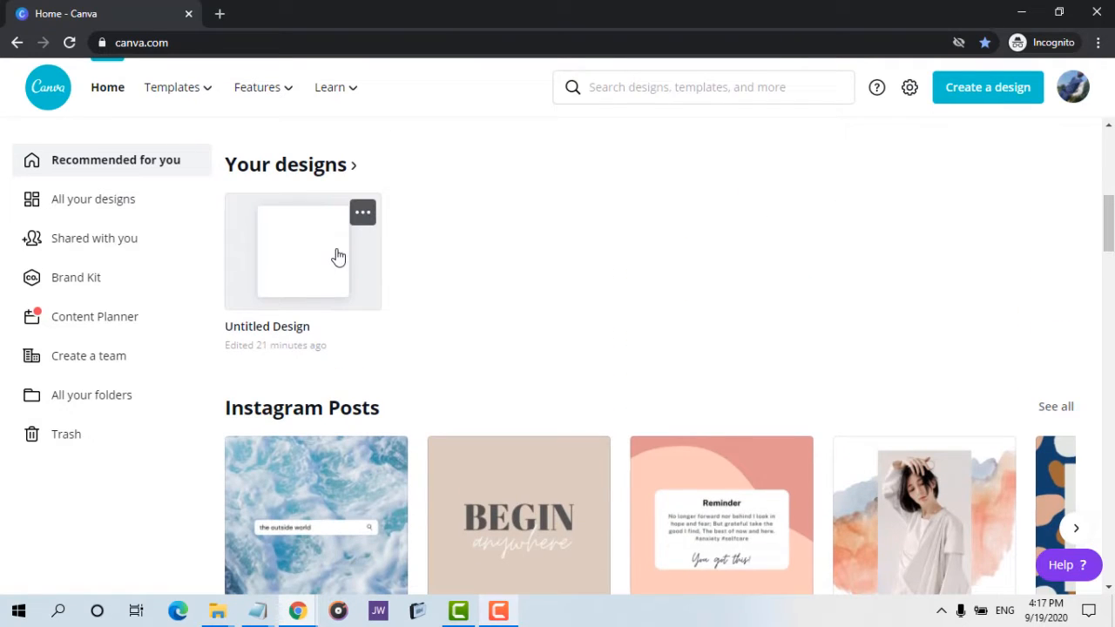
pyautogui.click(314, 258)
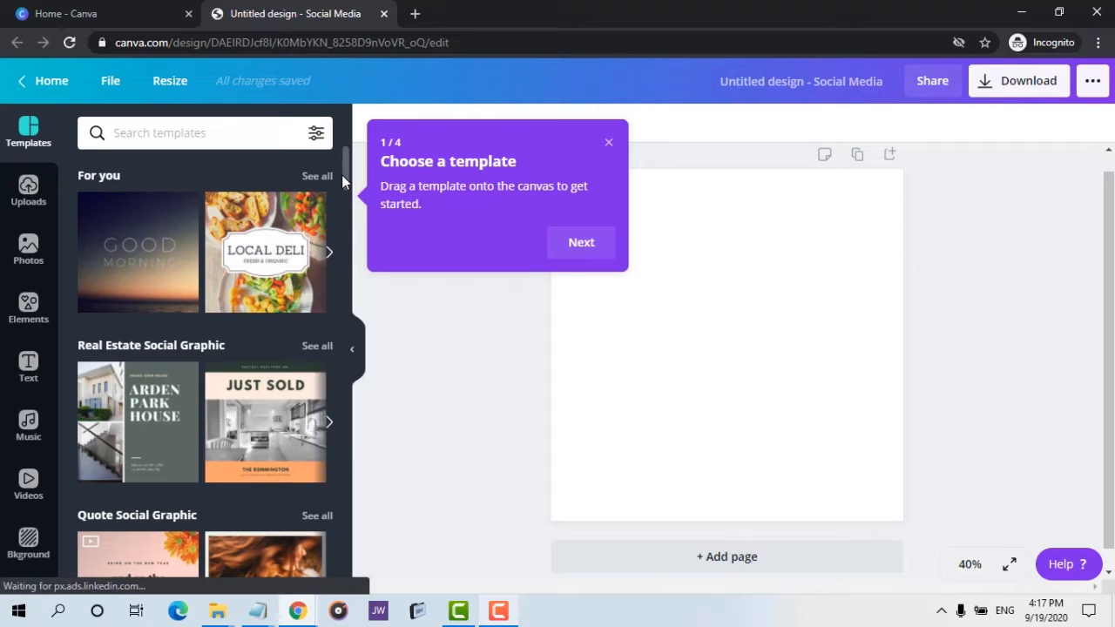
# Dismiss the template tip and rename the design as test.
pyautogui.moveTo(347, 172)
pyautogui.mouseDown()
pyautogui.moveTo(340, 263)
pyautogui.moveTo(344, 187)
pyautogui.mouseUp()
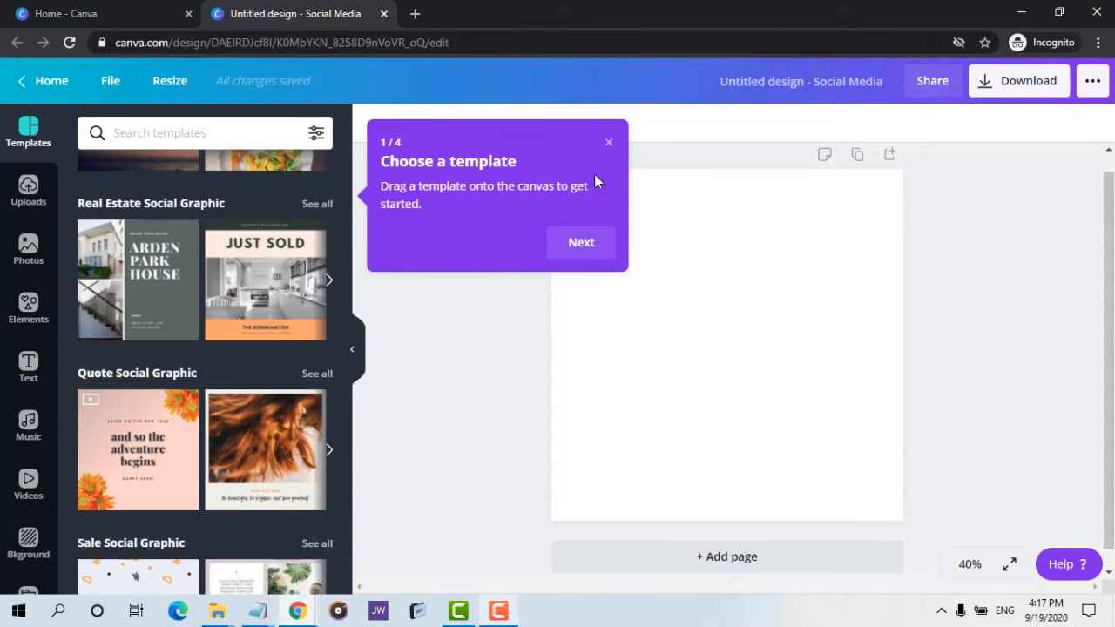
pyautogui.click(608, 146)
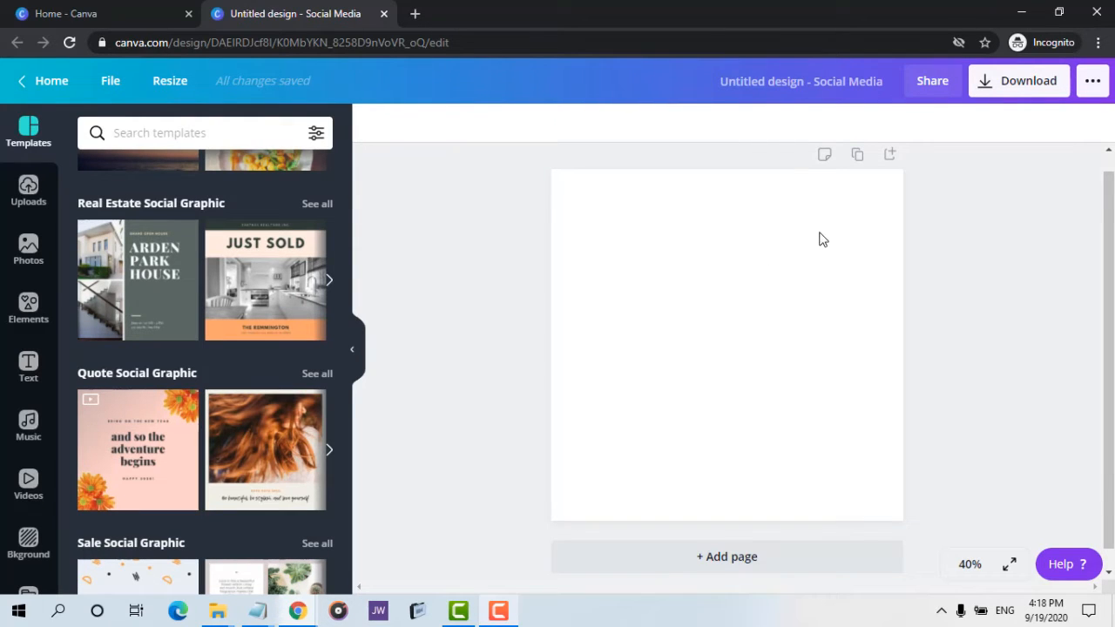
pyautogui.click(814, 82)
pyautogui.press('BackSpace')
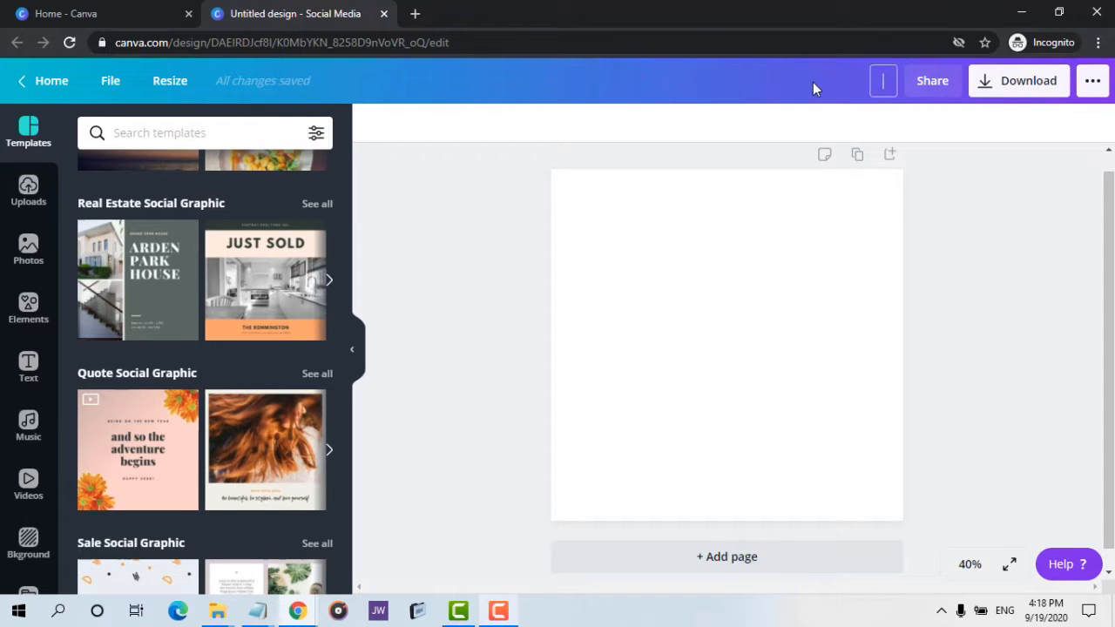
pyautogui.write('test')
pyautogui.press('BackSpace')
pyautogui.write('t')
pyautogui.press('Return')
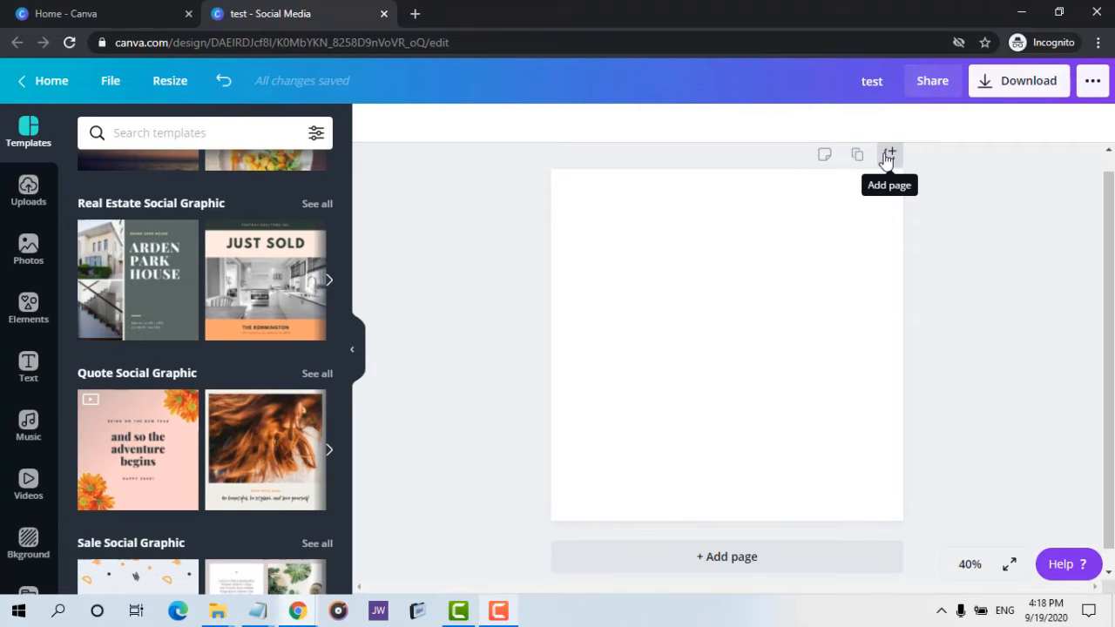
# Preview the design in full-screen presentation mode and exit it.
pyautogui.scroll(-1, 886, 261)
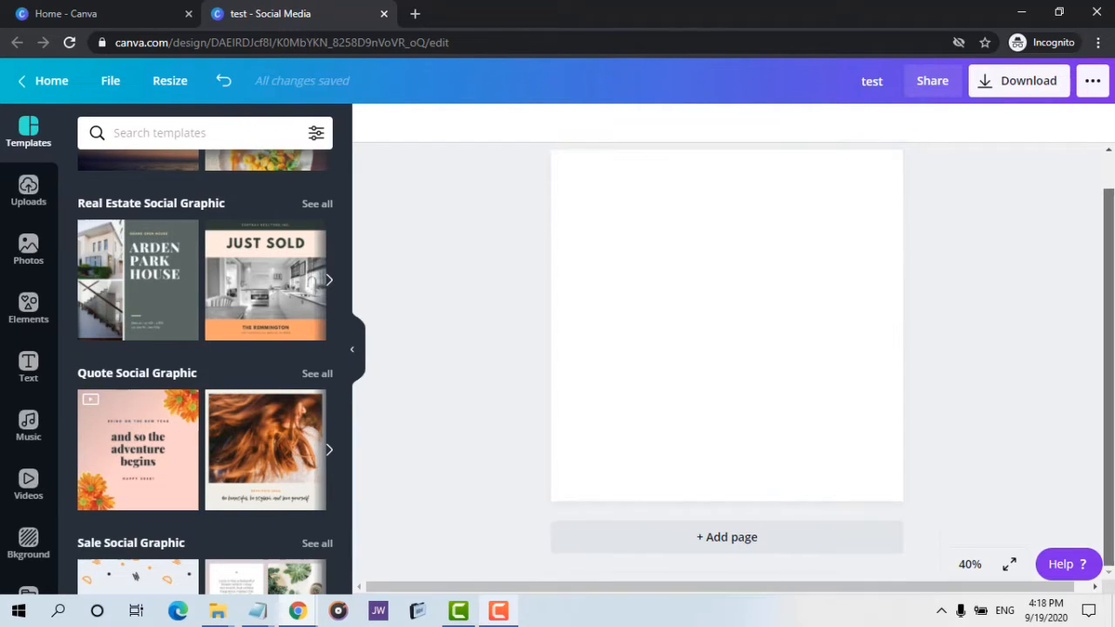
pyautogui.scroll(1, 727, 349)
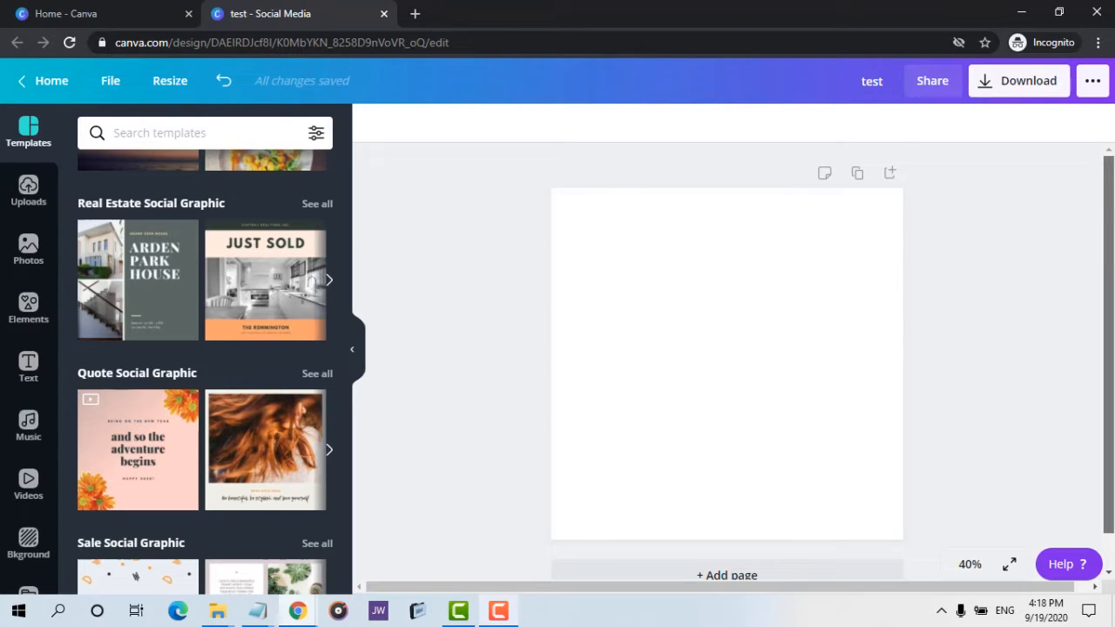
pyautogui.scroll(-1, 727, 348)
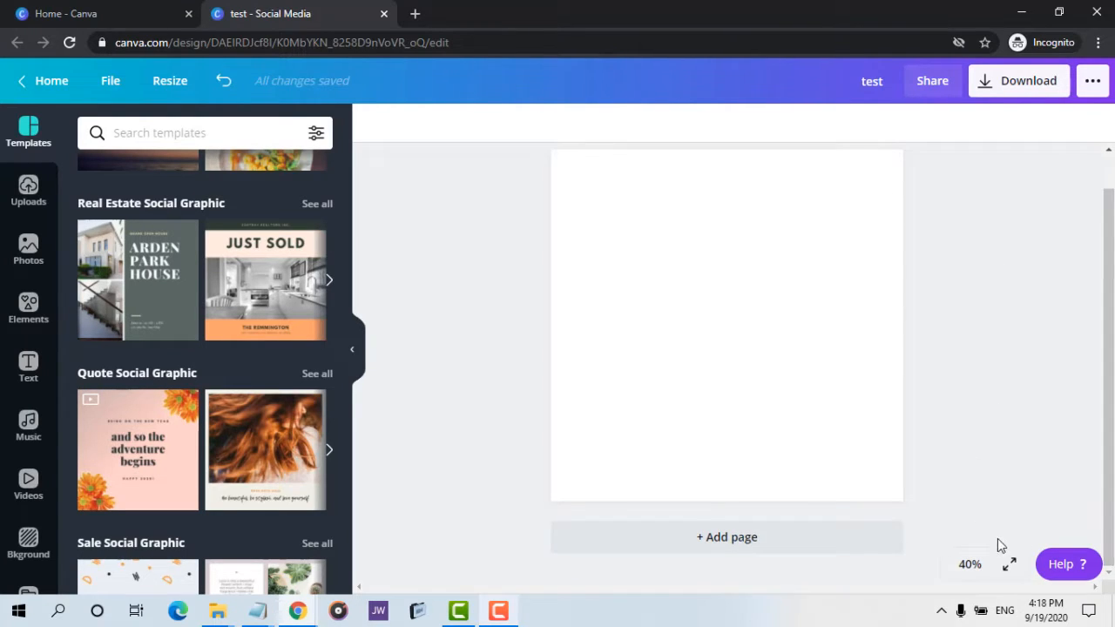
pyautogui.click(1008, 564)
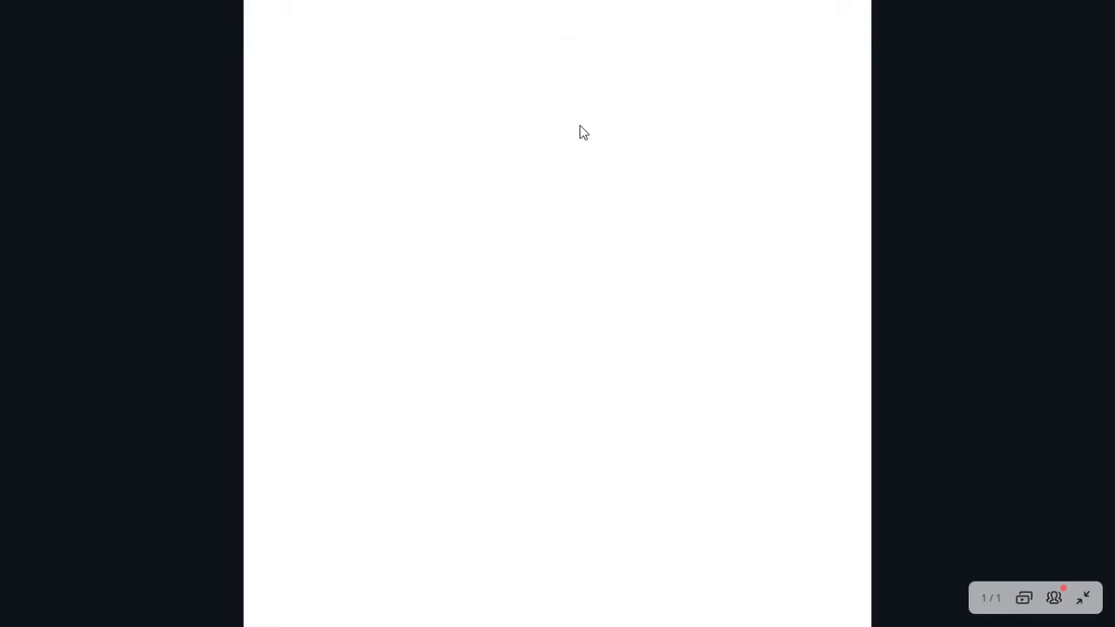
pyautogui.press('Escape')
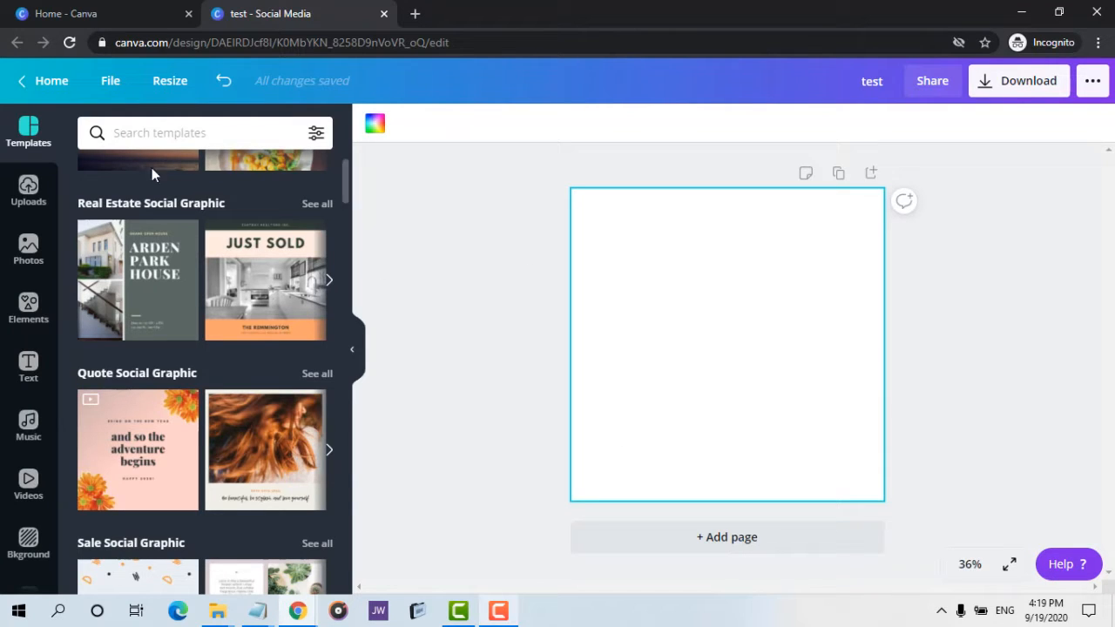
# Open the File menu to review the design options, then close it.
pyautogui.click(109, 82)
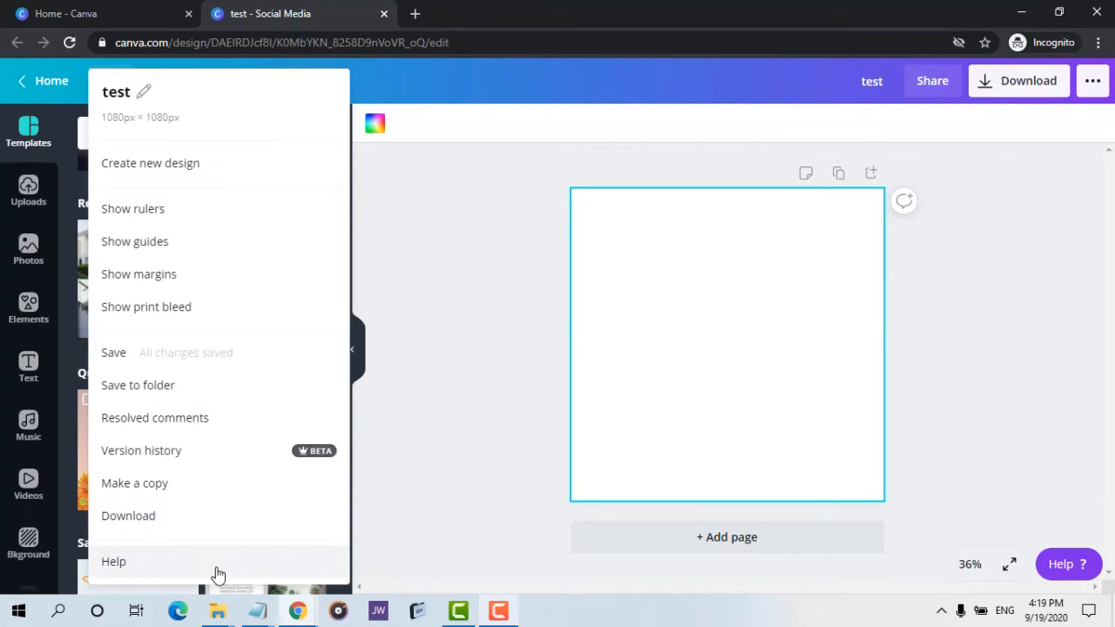
pyautogui.click(467, 237)
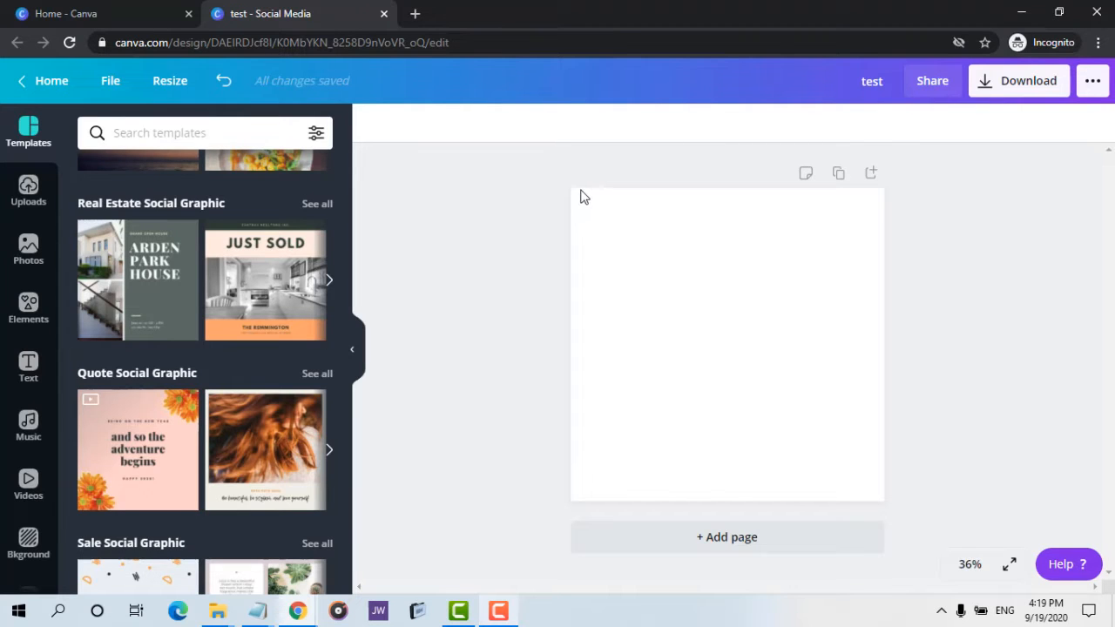
pyautogui.press('Print')
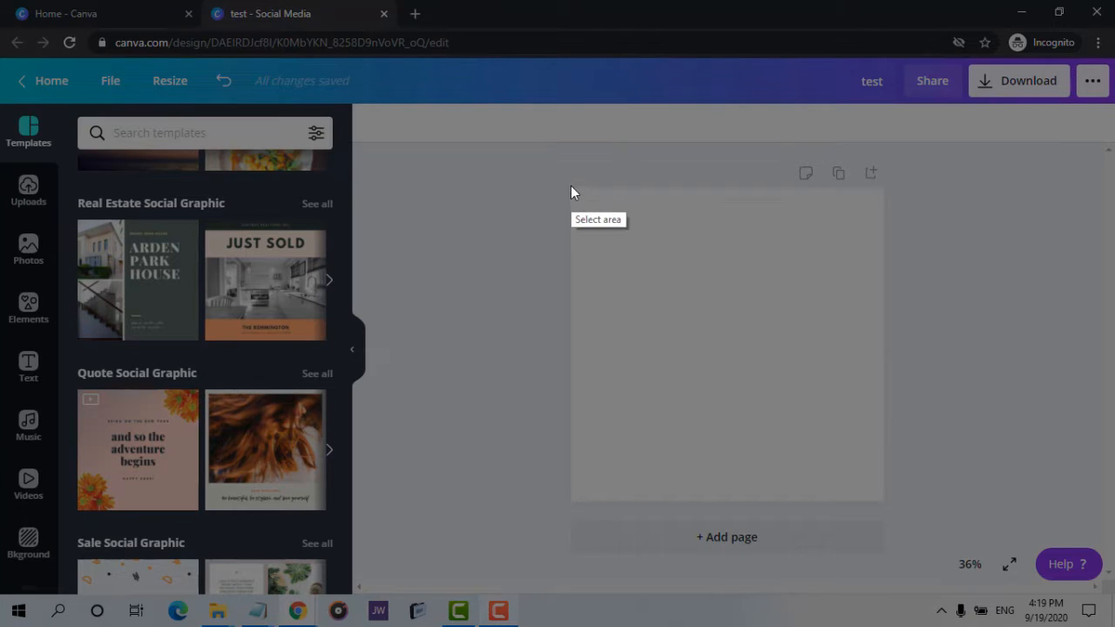
pyautogui.moveTo(570, 185); pyautogui.dragTo(887, 501)
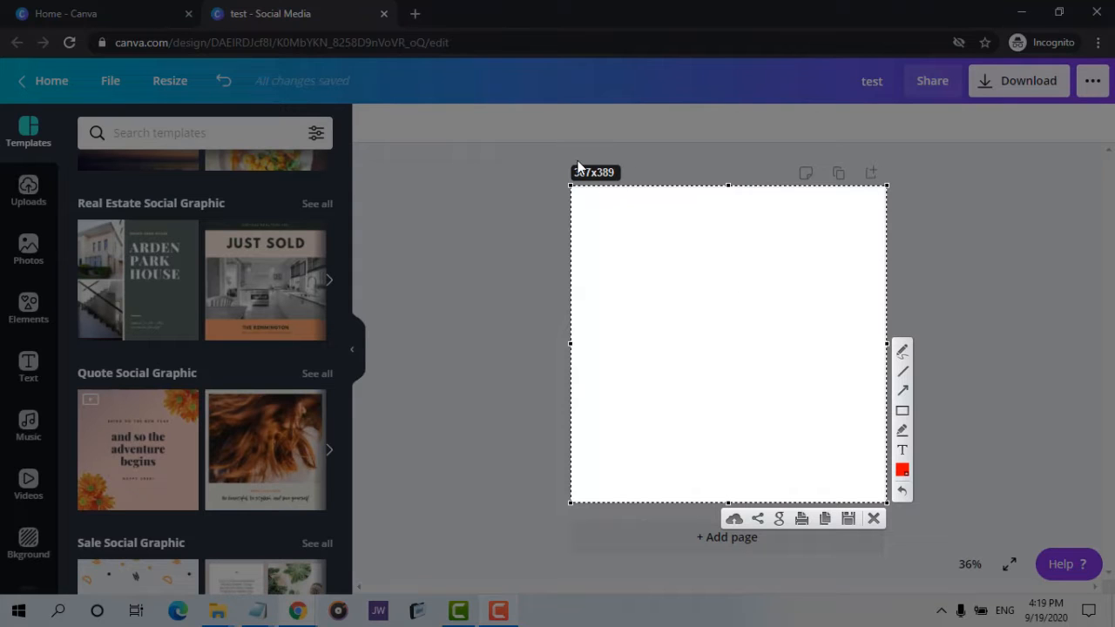
pyautogui.press('Escape')
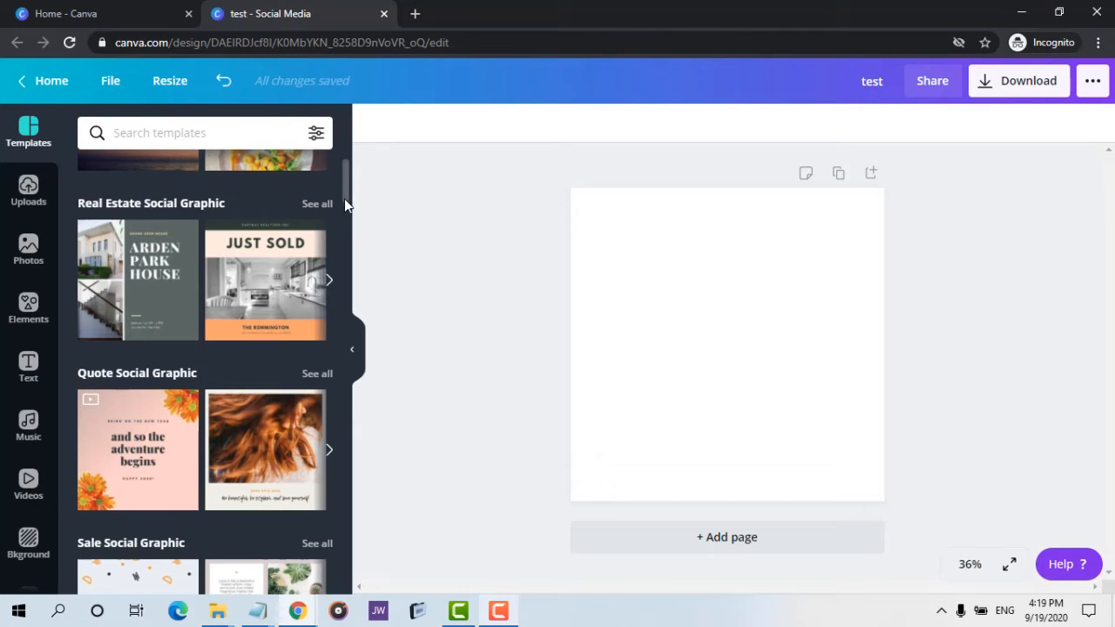
# Browse the templates, Uploads and Photos panels and scroll through the photo categories.
pyautogui.scroll(2, 345, 157)
pyautogui.moveTo(344, 170); pyautogui.dragTo(352, 493)
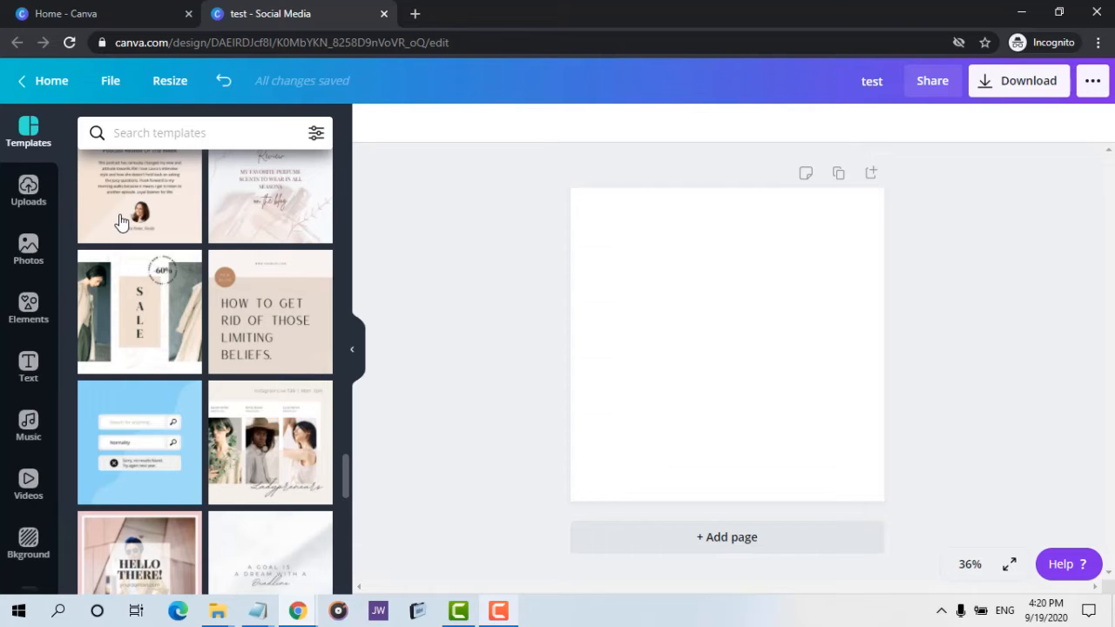
pyautogui.scroll(20, 141, 181)
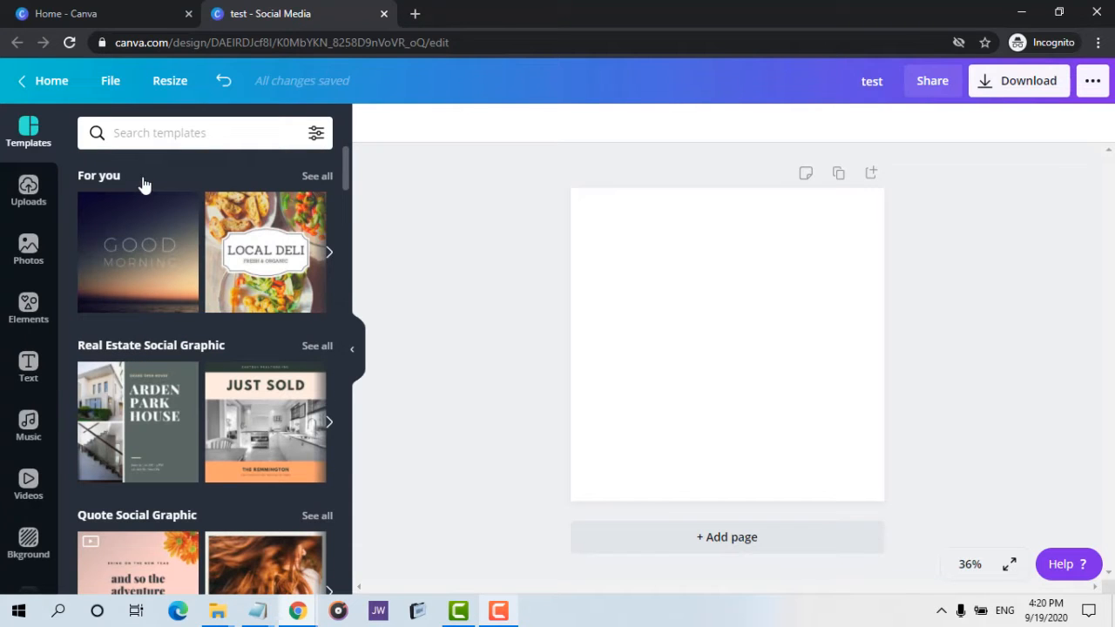
pyautogui.click(29, 191)
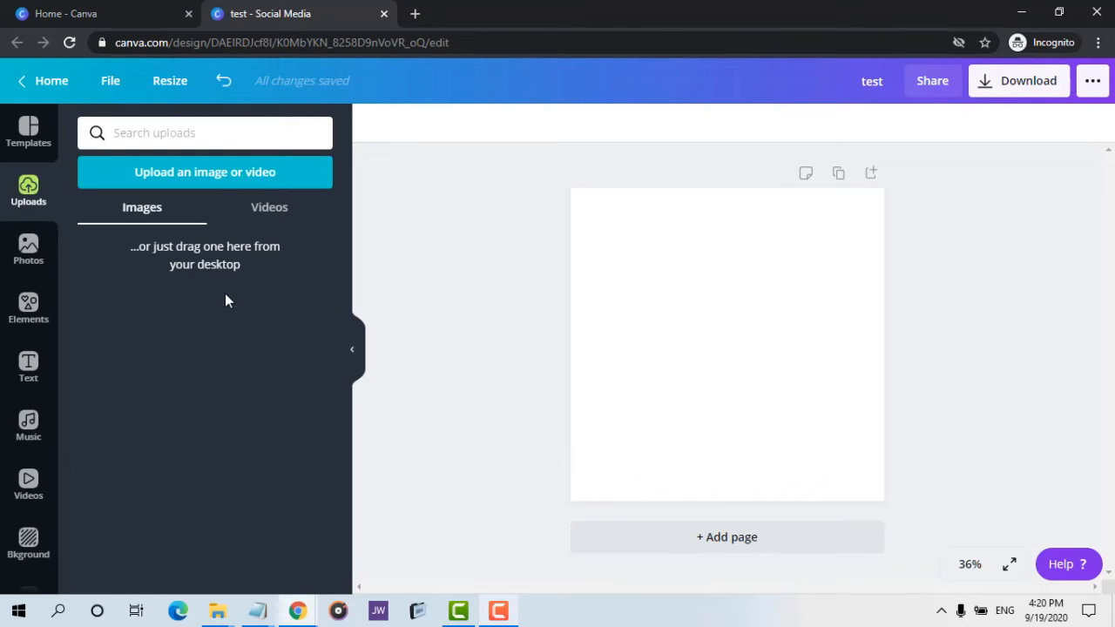
pyautogui.click(29, 253)
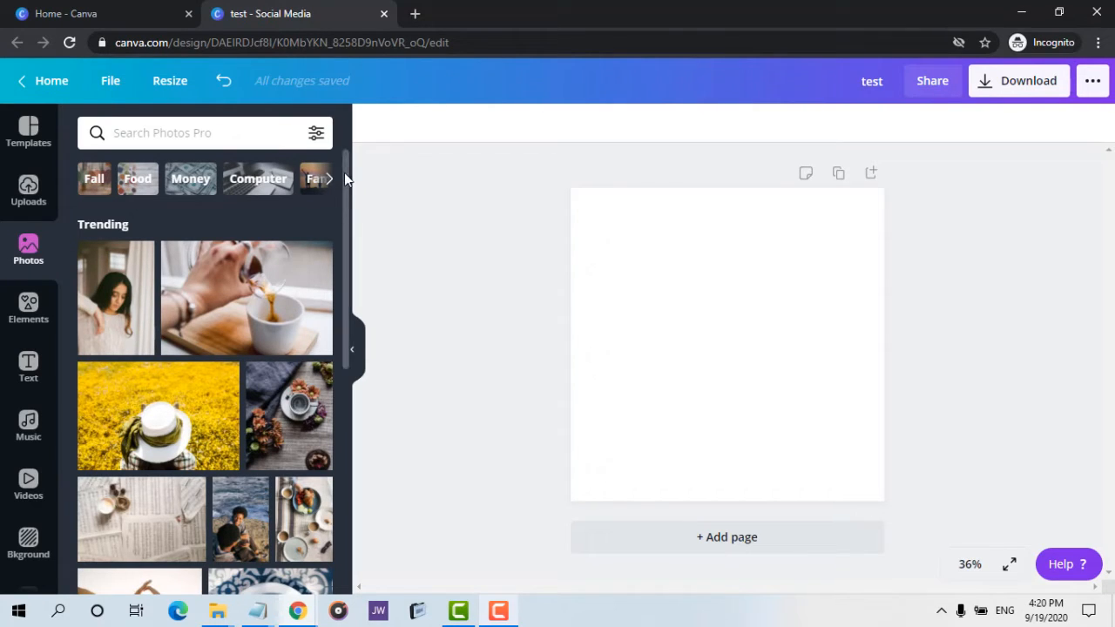
pyautogui.moveTo(344, 172)
pyautogui.mouseDown()
pyautogui.moveTo(345, 329)
pyautogui.moveTo(337, 297)
pyautogui.moveTo(344, 159)
pyautogui.mouseUp()
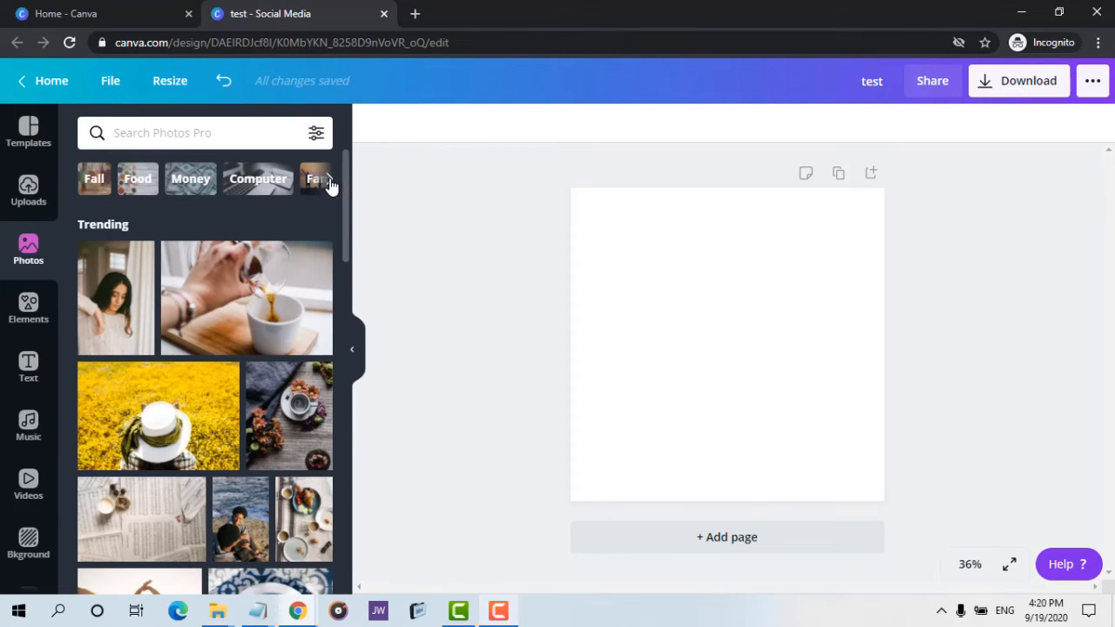
pyautogui.click(329, 182)
pyautogui.click(329, 181)
pyautogui.click(329, 182)
pyautogui.click(330, 182)
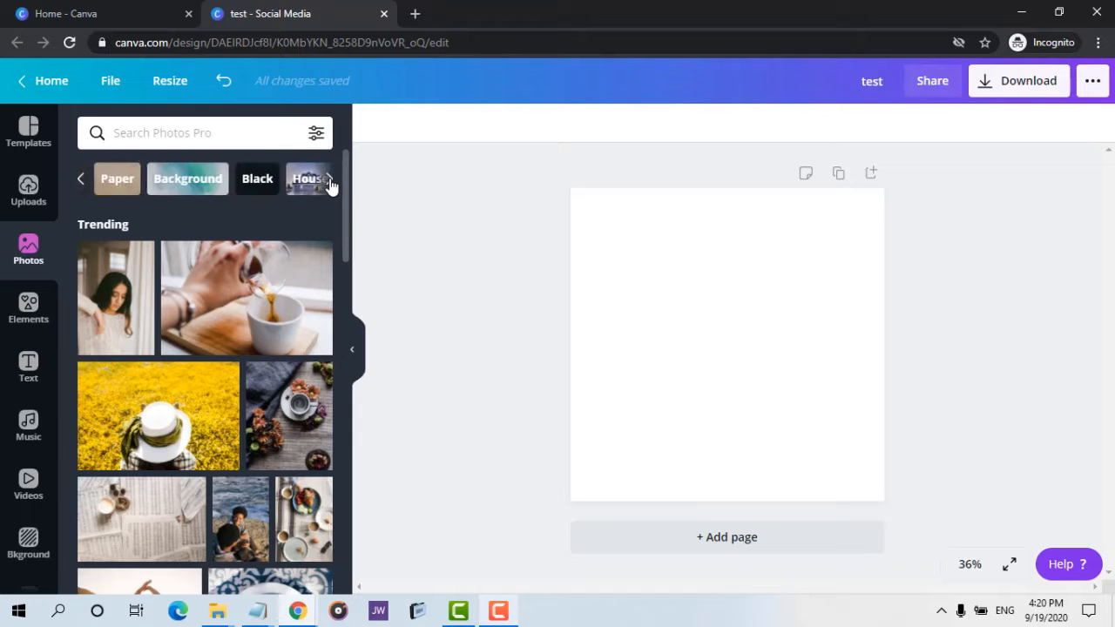
# Page through the photo category chips and scroll down through the trending photos.
pyautogui.click(329, 182)
pyautogui.click(329, 182)
pyautogui.moveTo(345, 222); pyautogui.dragTo(353, 496)
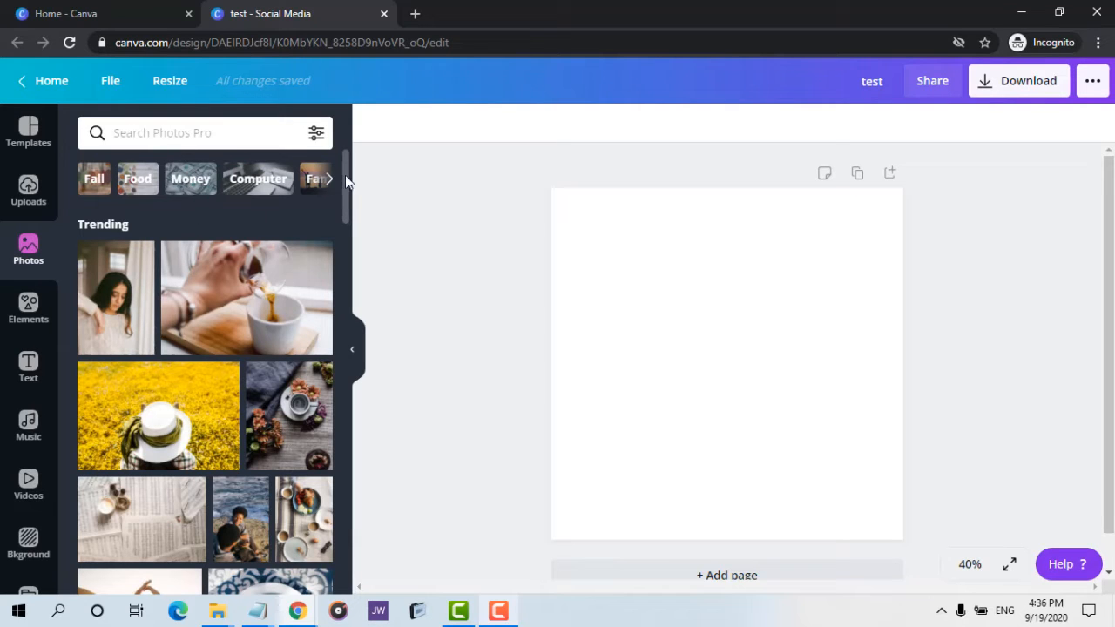
pyautogui.moveTo(345, 175); pyautogui.dragTo(335, 375)
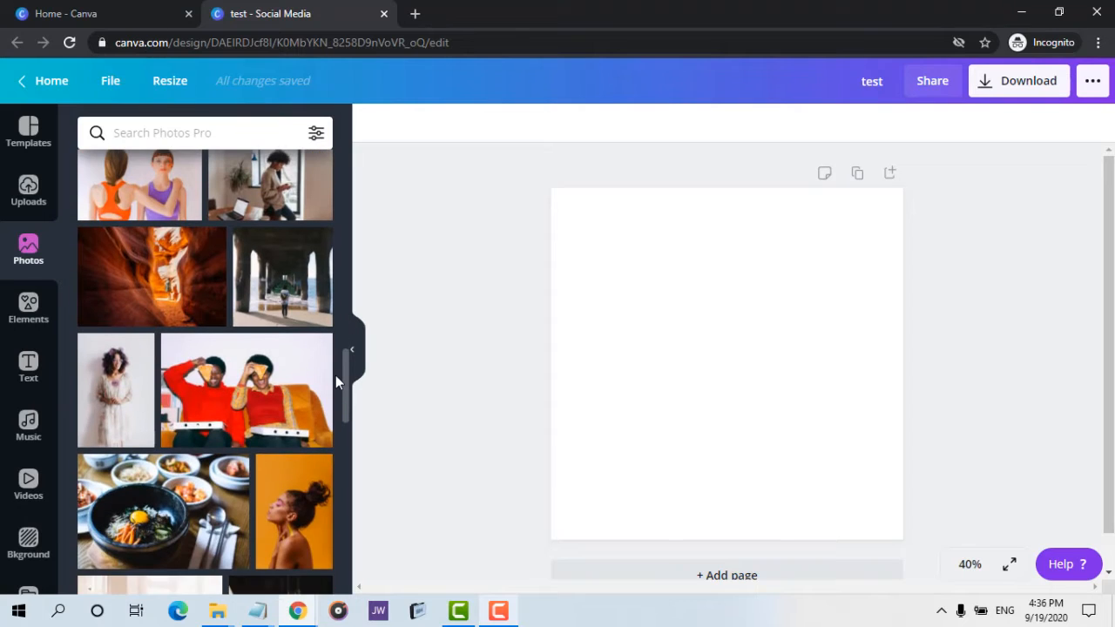
# Switch to the other browser window and open canva.com in a new tab.
pyautogui.moveTo(297, 611)
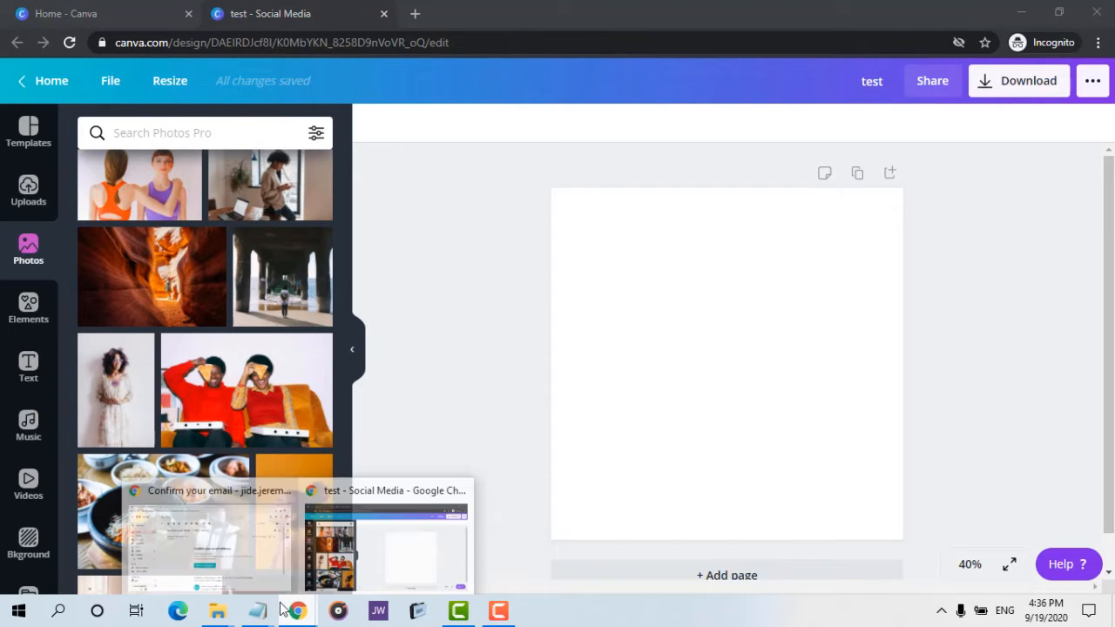
pyautogui.click(227, 537)
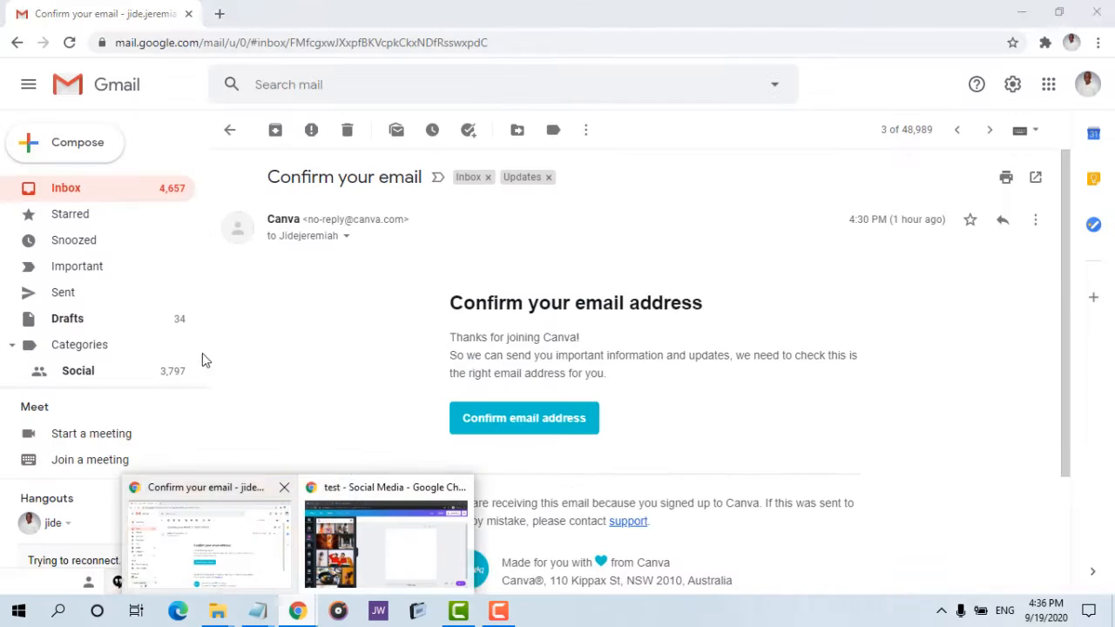
pyautogui.click(229, 15)
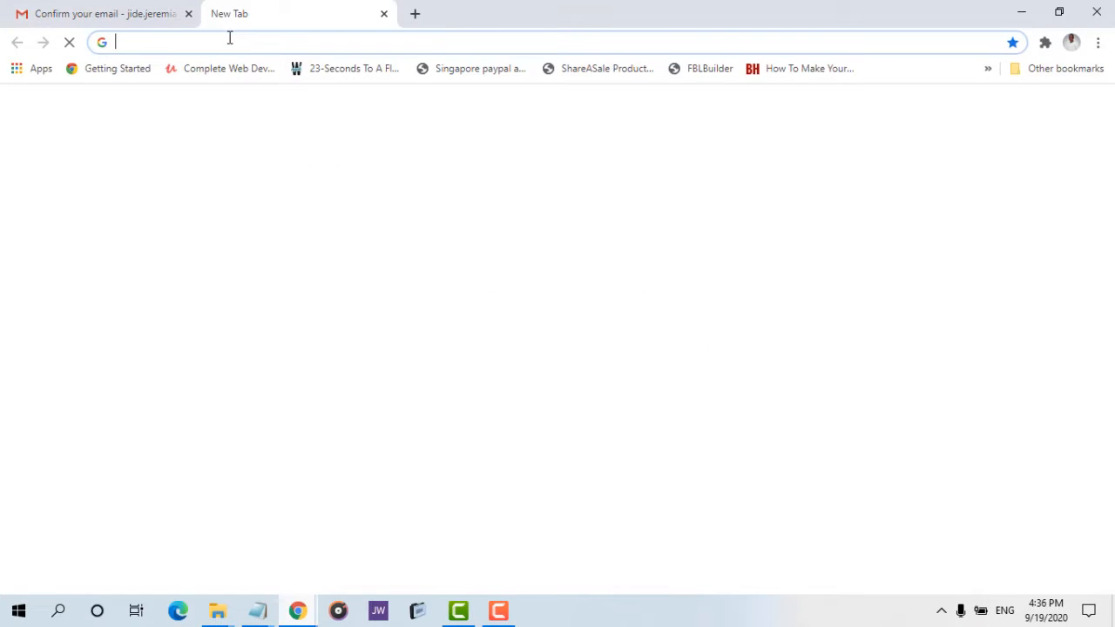
pyautogui.click(230, 42)
pyautogui.write('ca')
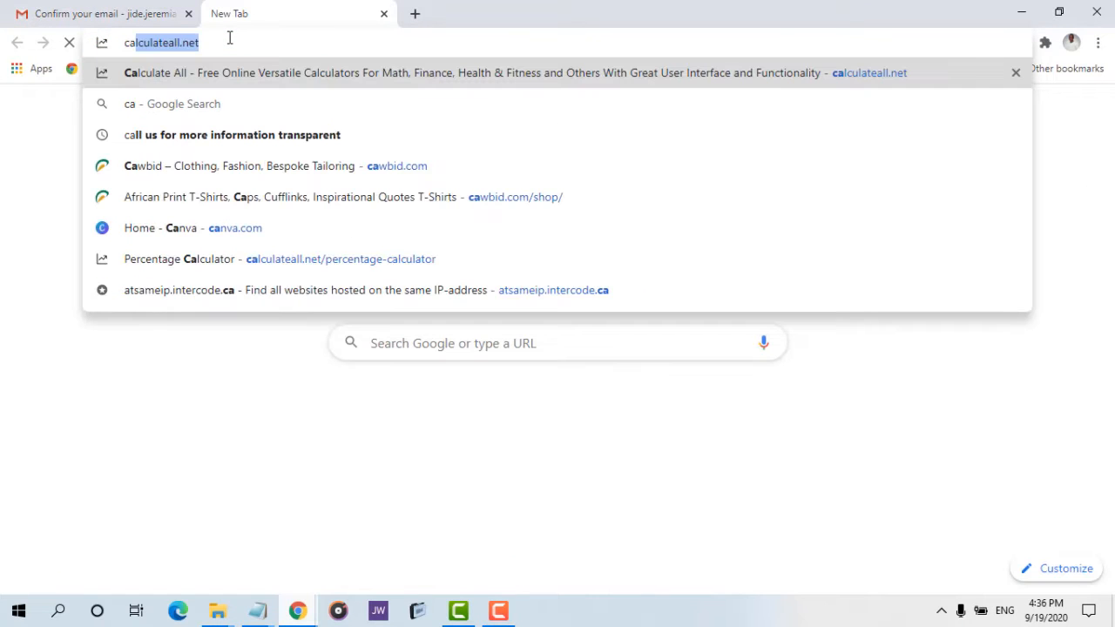
pyautogui.write('nva.com')
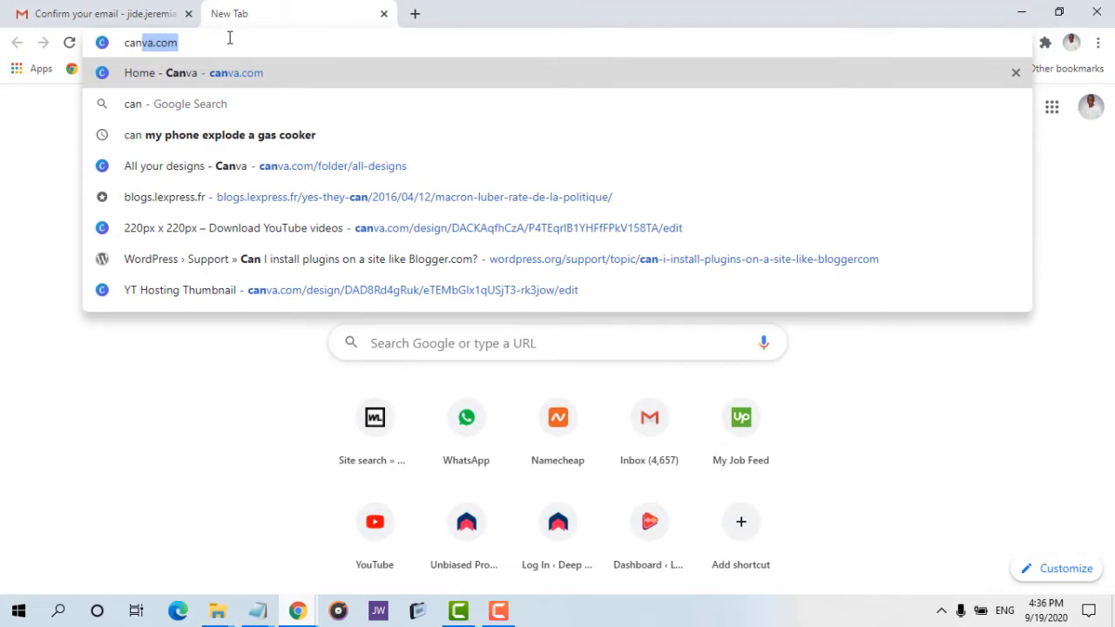
pyautogui.press('Return')
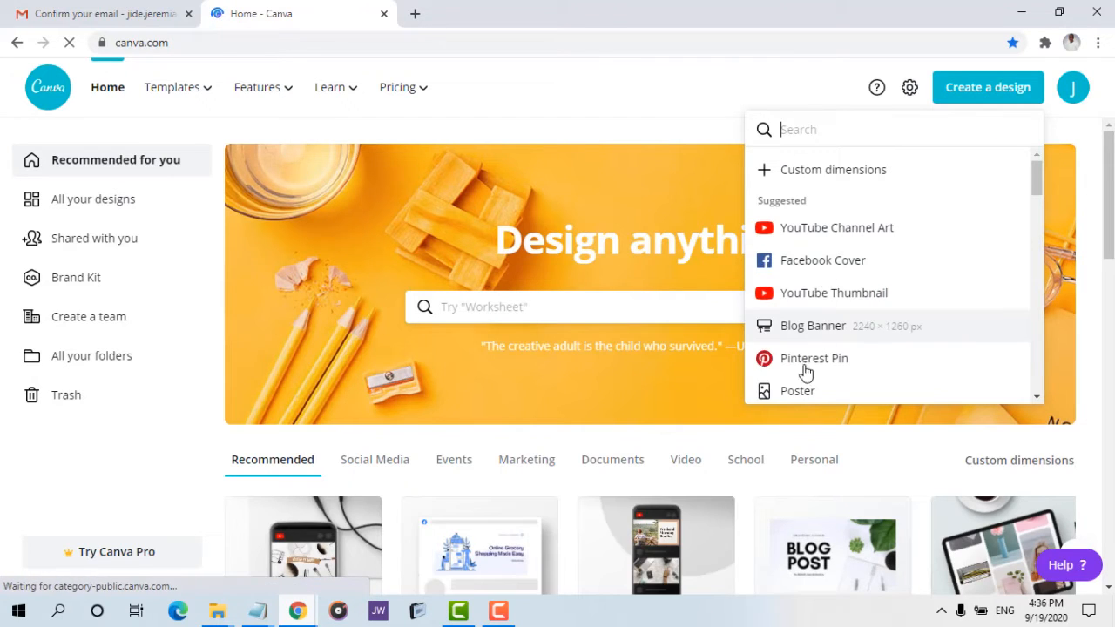
# Create a new Poster design, switch to its tab and open the Photos panel.
pyautogui.click(802, 391)
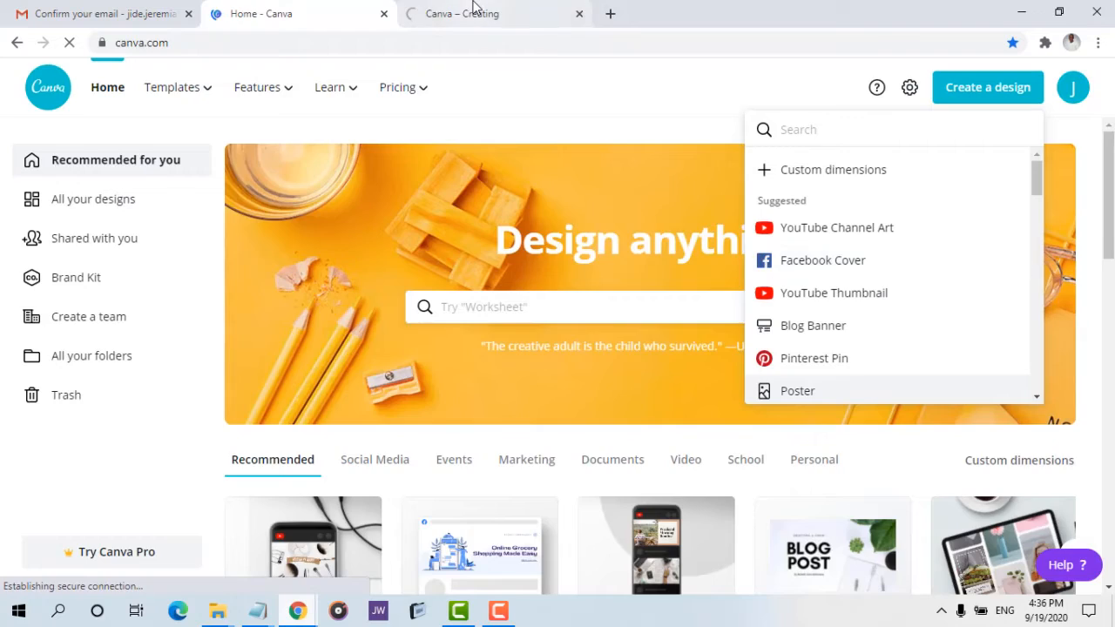
pyautogui.click(473, 13)
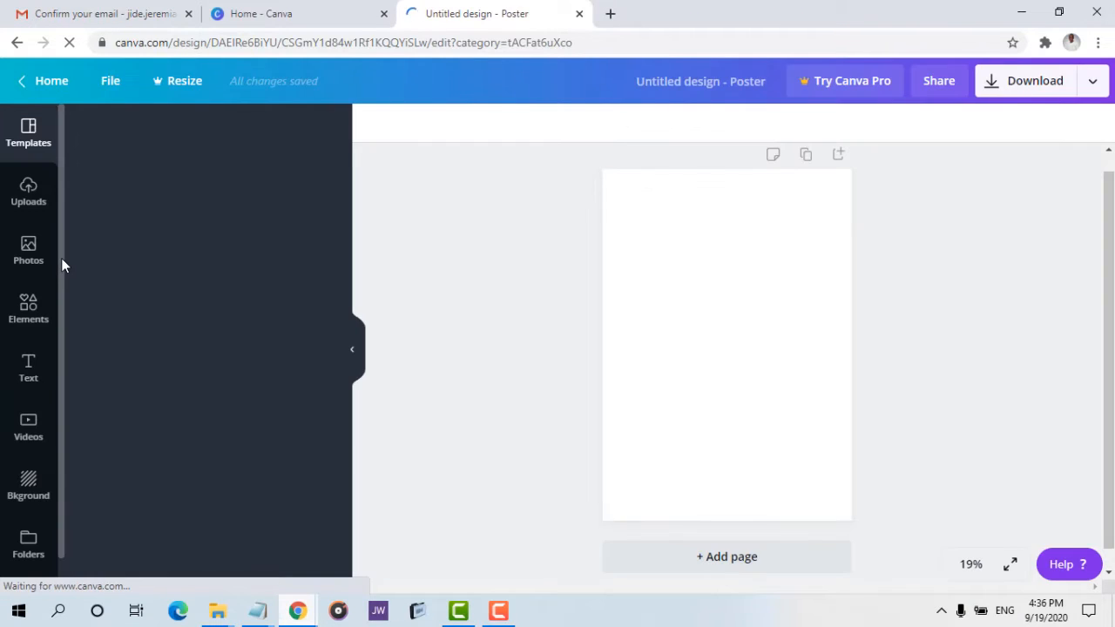
pyautogui.click(25, 257)
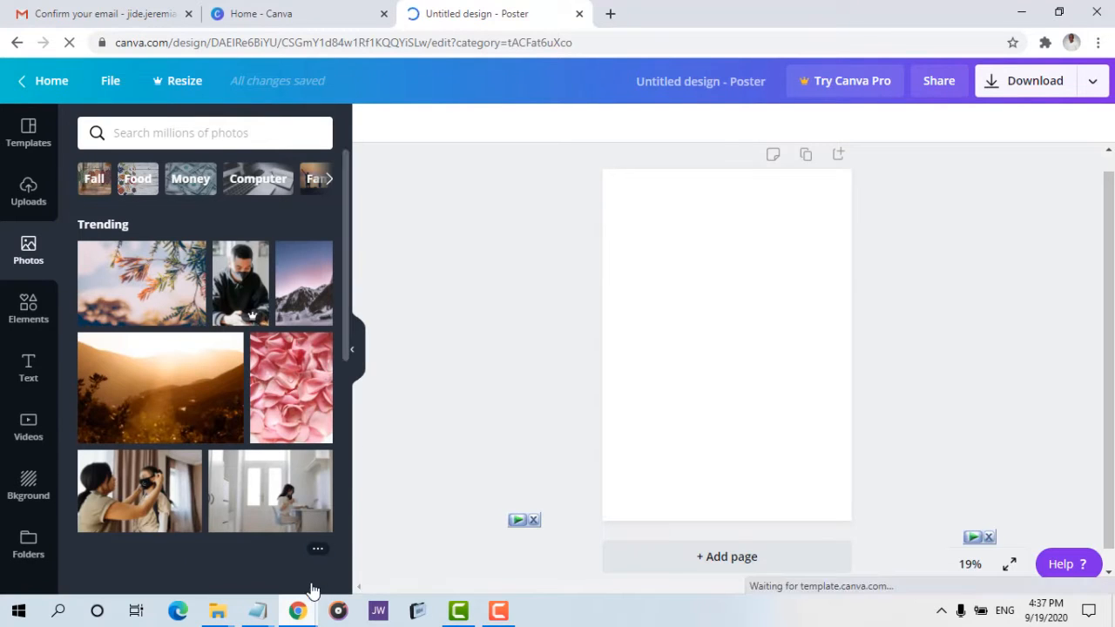
# Compare the Photos panels of both designs by switching between the two browser windows.
pyautogui.moveTo(306, 616)
pyautogui.click(380, 548)
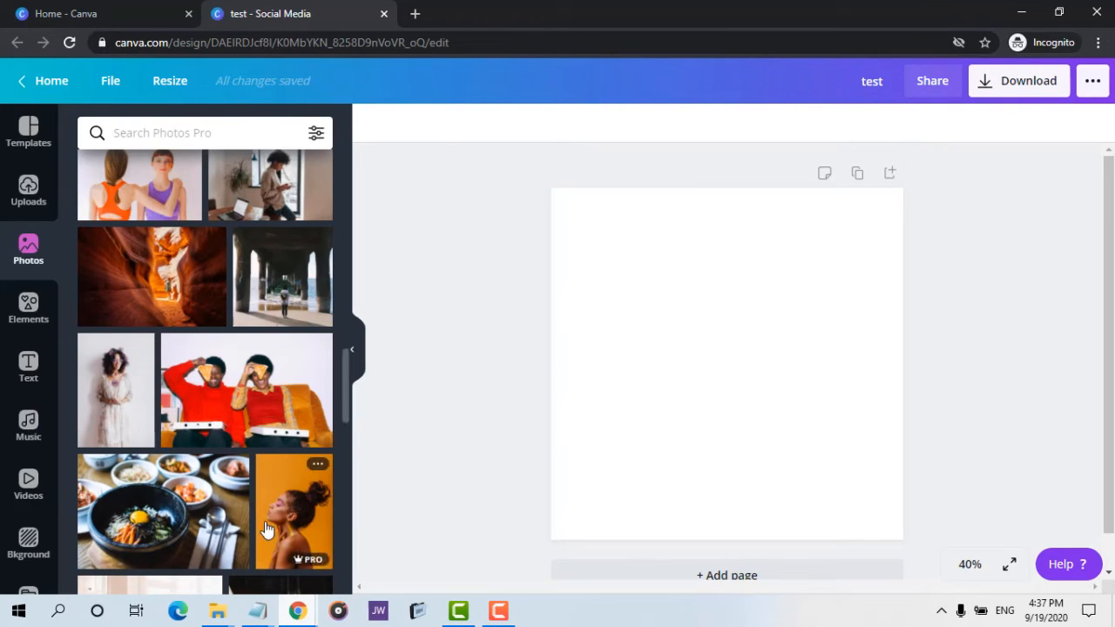
pyautogui.moveTo(301, 609)
pyautogui.click(202, 519)
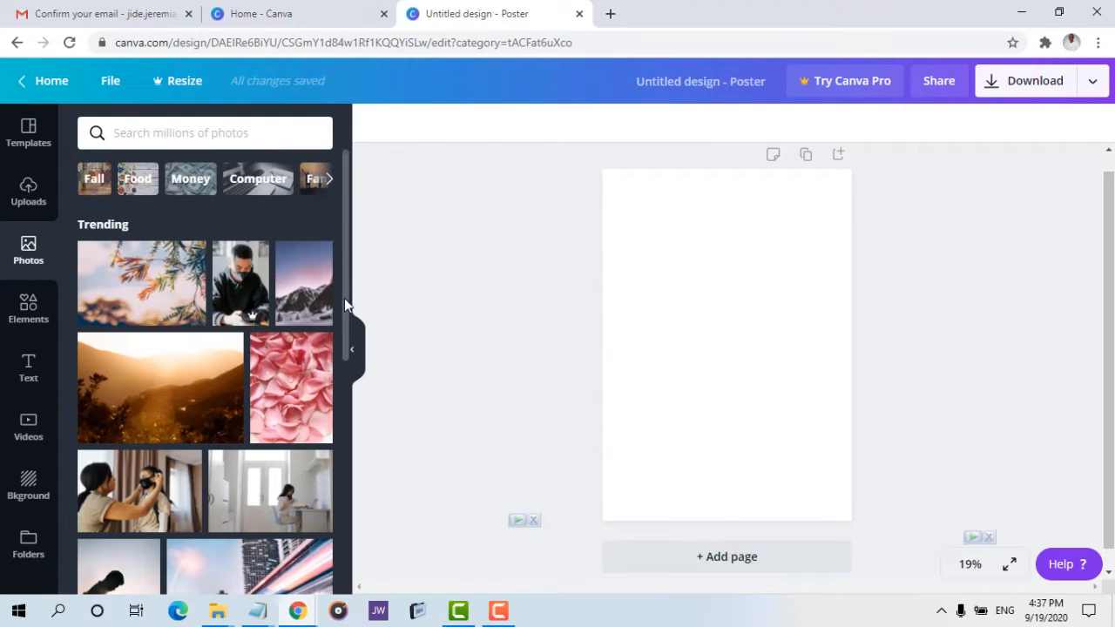
pyautogui.scroll(-2, 333, 335)
pyautogui.scroll(2, 314, 269)
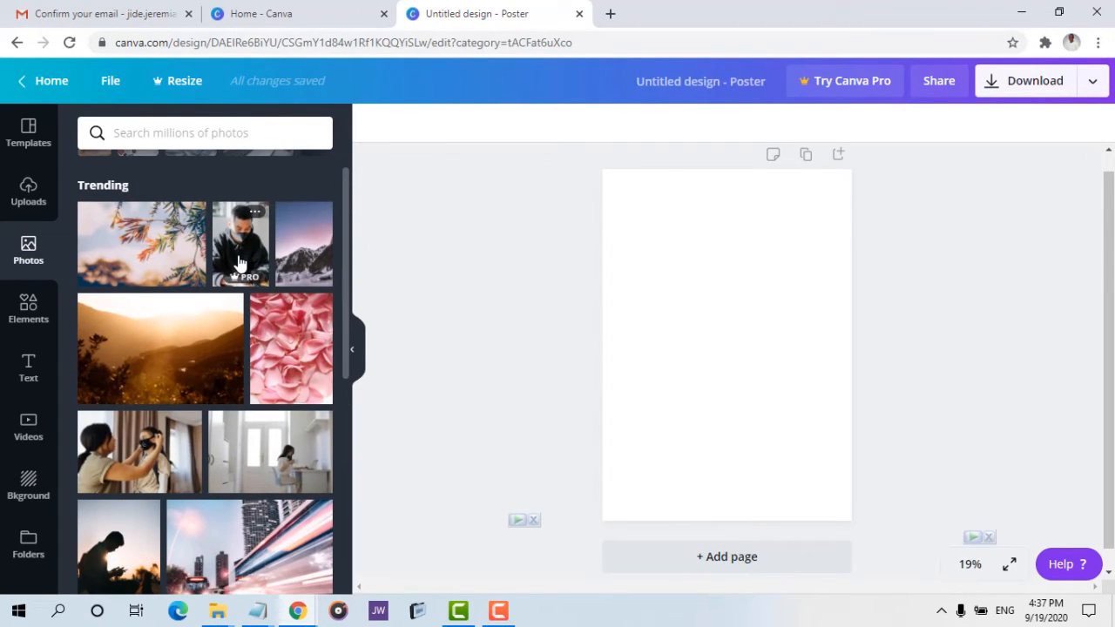
# Return to the test design and add the coffee-pouring photo to its page.
pyautogui.moveTo(293, 615)
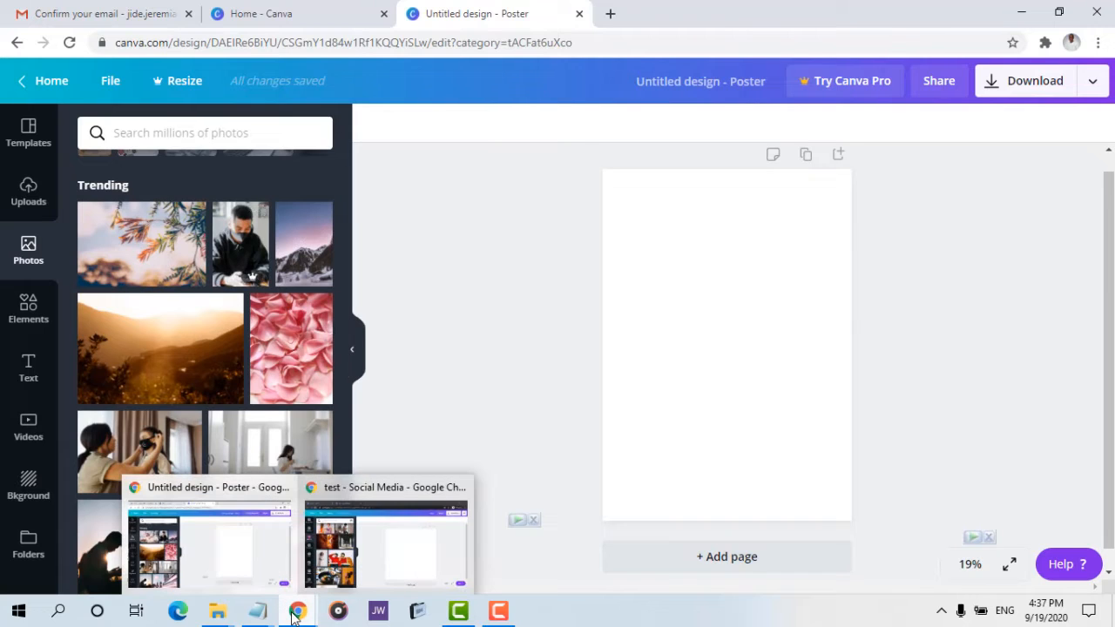
pyautogui.click(386, 536)
pyautogui.scroll(5, 312, 253)
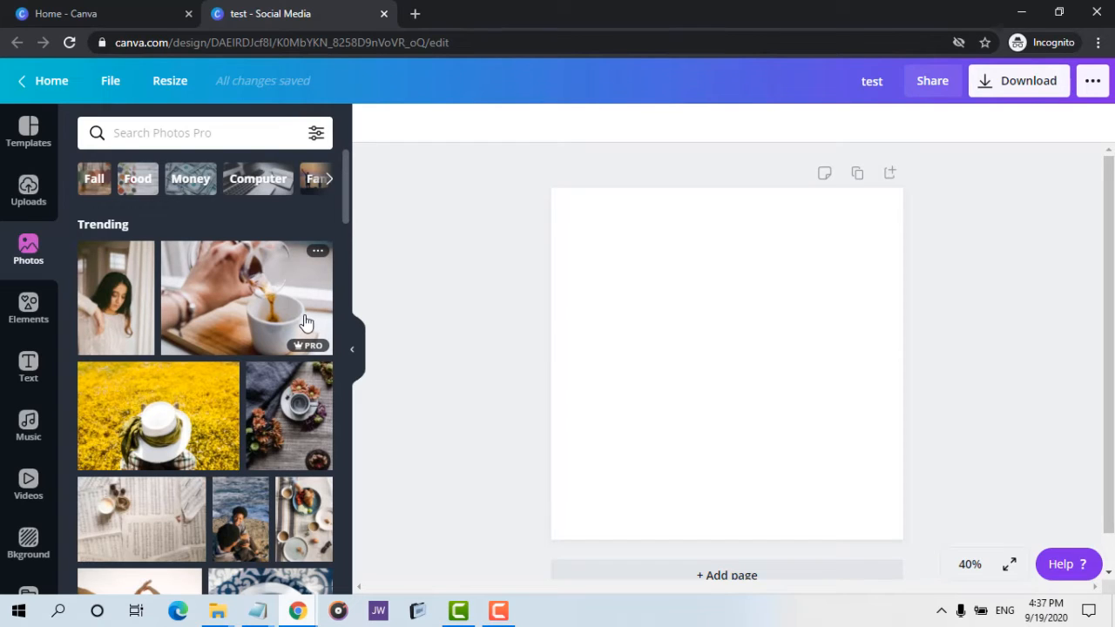
pyautogui.click(237, 275)
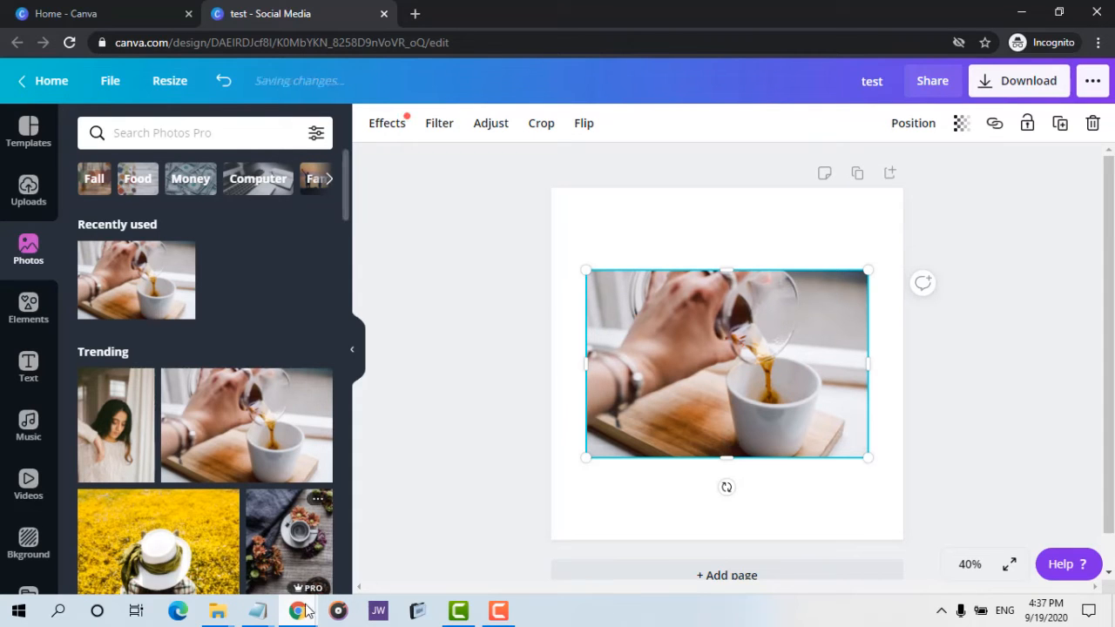
# In the Poster design, add the man-with-camera photo and enlarge it to fill the page.
pyautogui.moveTo(297, 611)
pyautogui.click(264, 561)
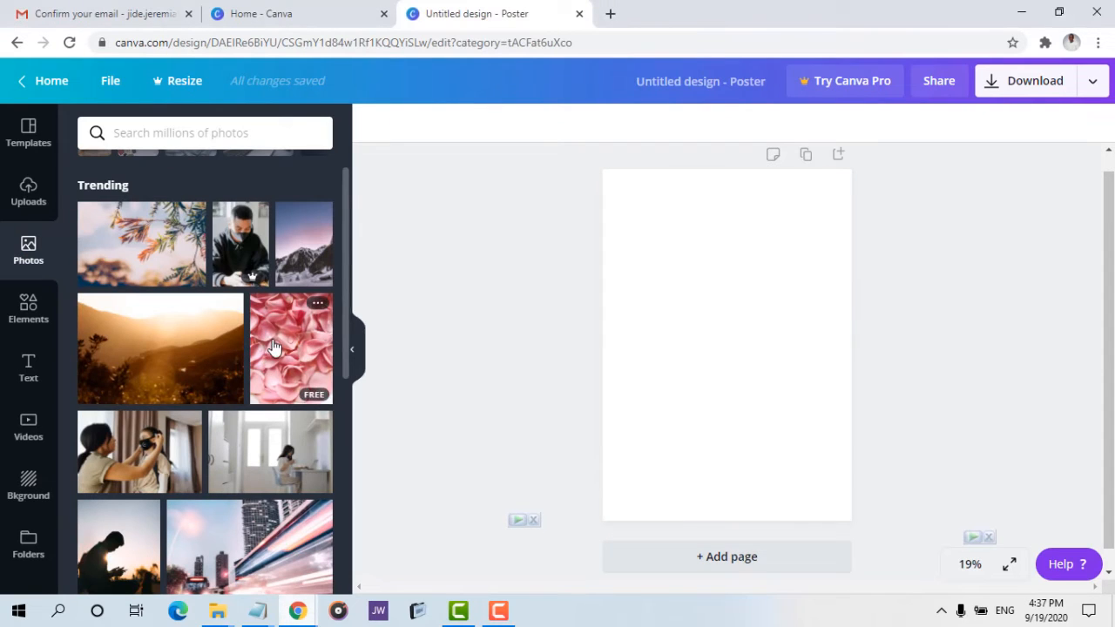
pyautogui.click(243, 226)
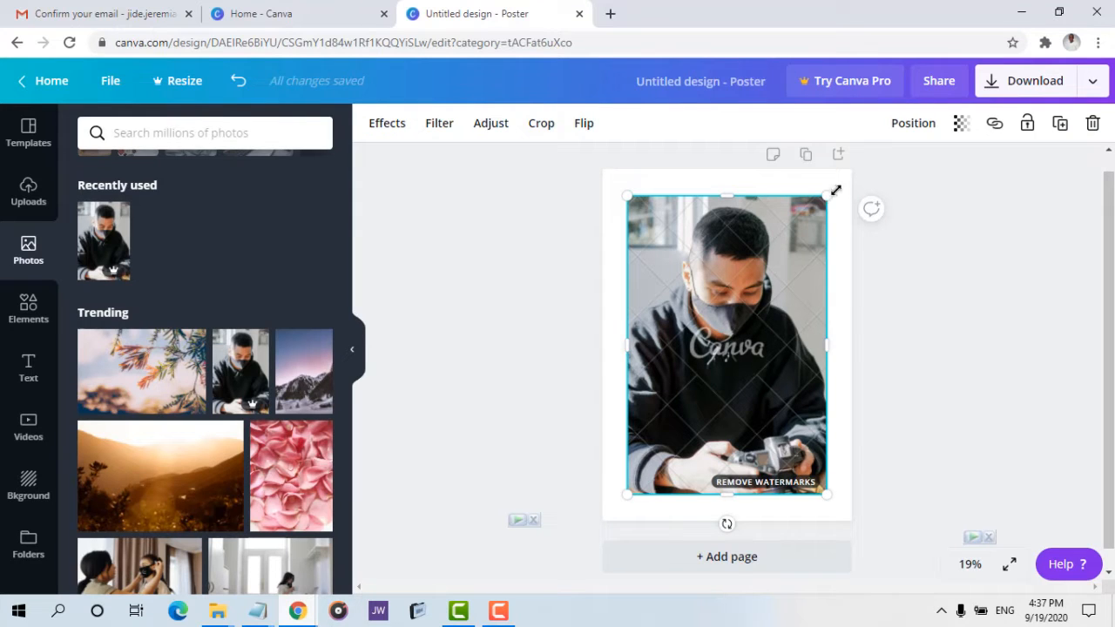
pyautogui.moveTo(835, 190); pyautogui.dragTo(845, 169)
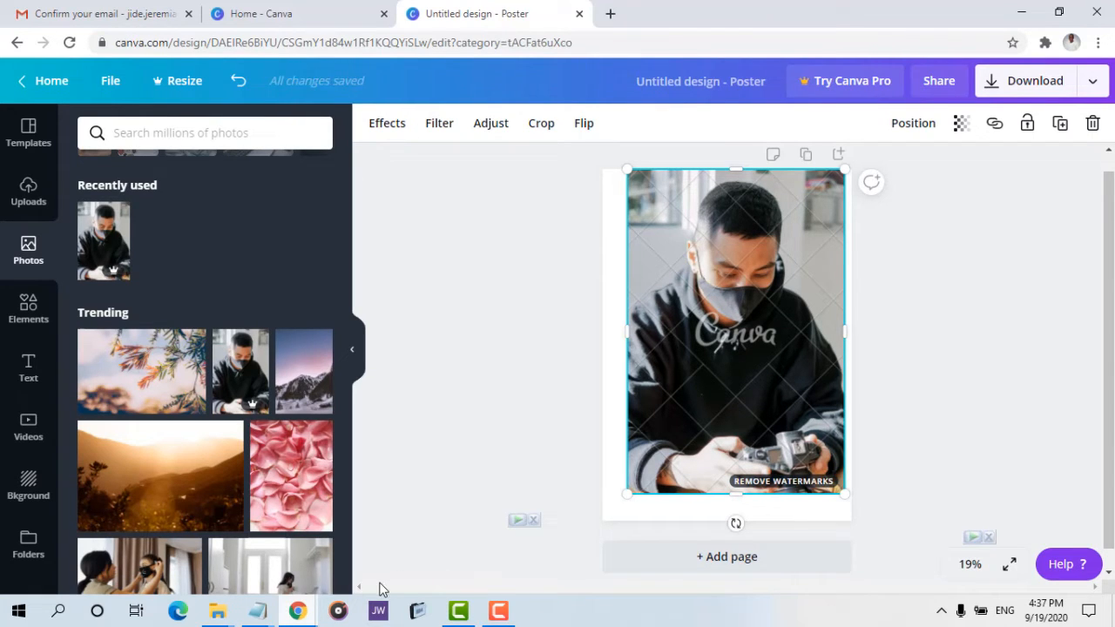
# Switch back to the test design and move the coffee photo upward on the page.
pyautogui.moveTo(297, 610)
pyautogui.click(388, 535)
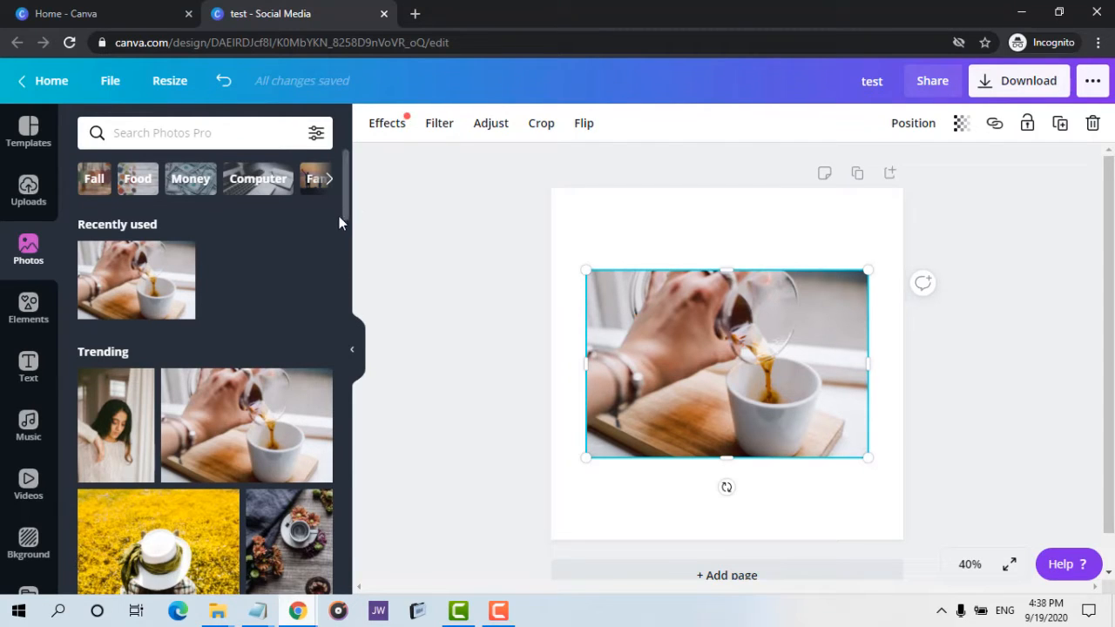
pyautogui.scroll(-2, 344, 196)
pyautogui.scroll(-3, 353, 317)
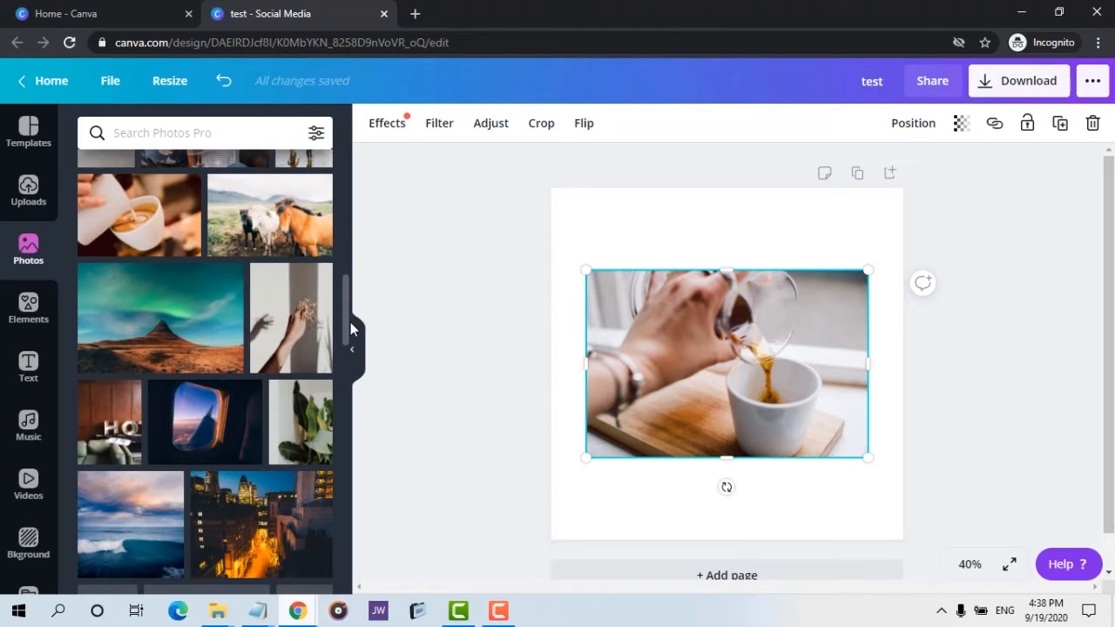
pyautogui.moveTo(351, 333); pyautogui.dragTo(347, 392)
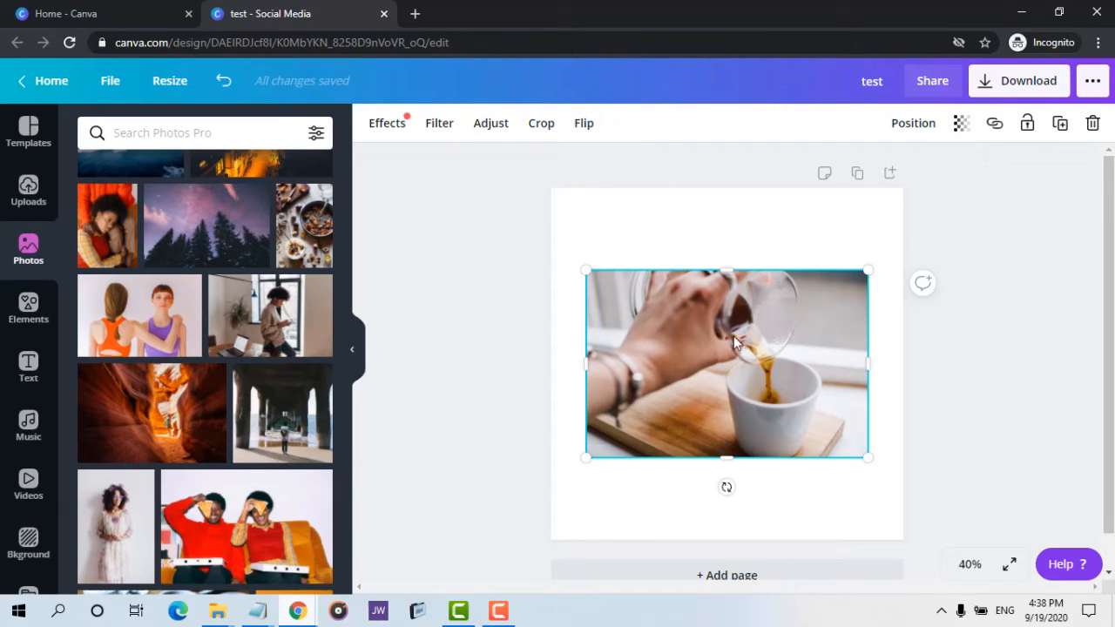
pyautogui.moveTo(733, 335); pyautogui.dragTo(712, 294)
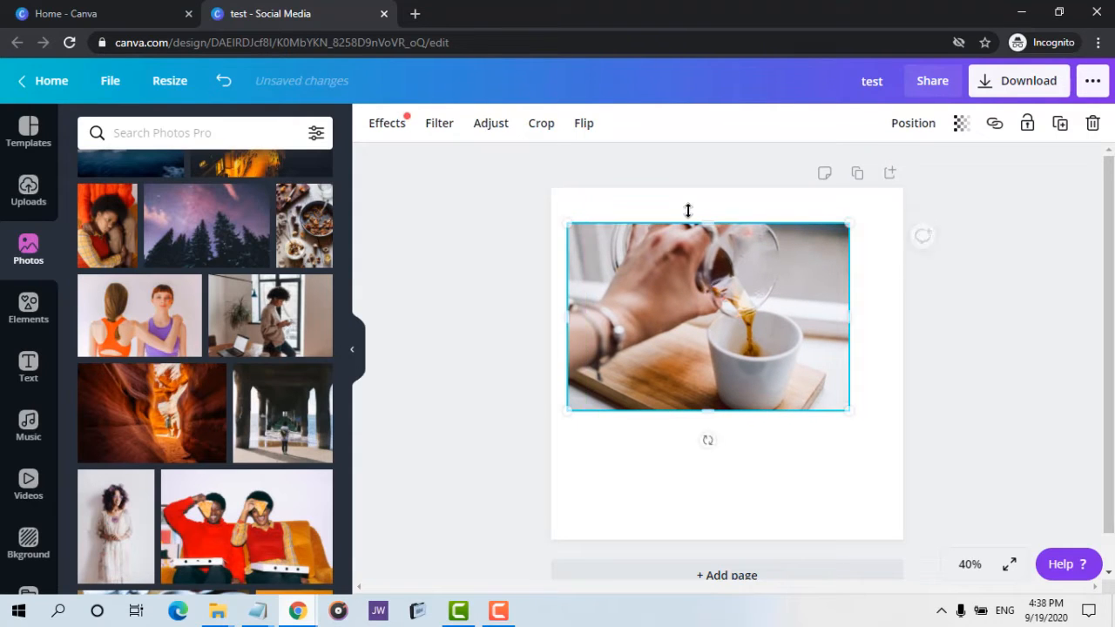
# Set the page background to the brown photo colour and move the coffee photo back to the page centre.
pyautogui.click(660, 491)
pyautogui.click(377, 127)
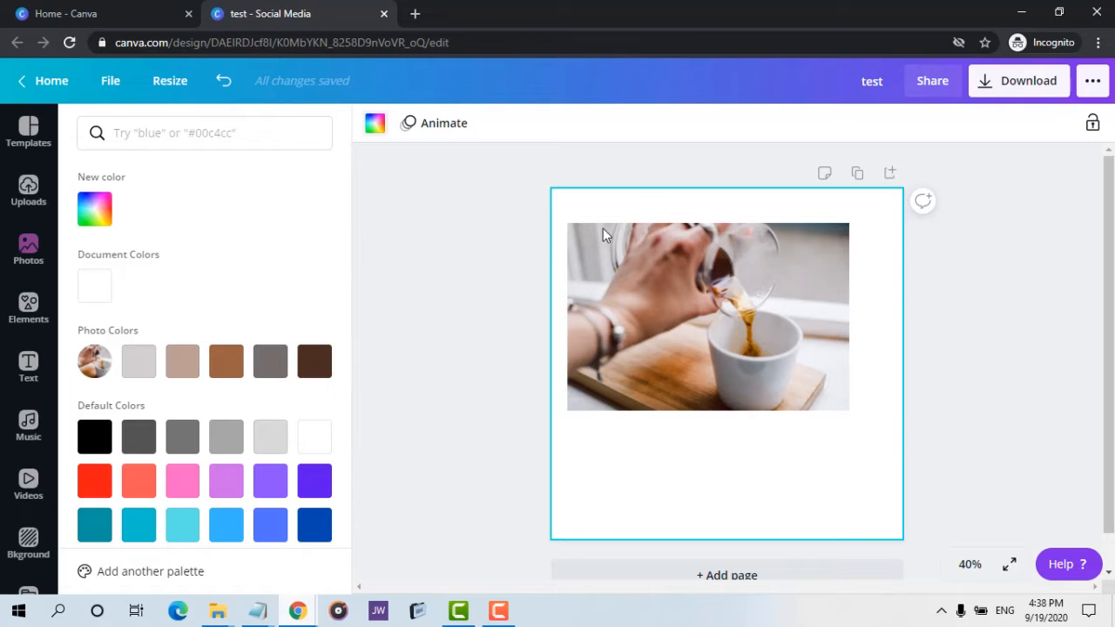
pyautogui.click(689, 254)
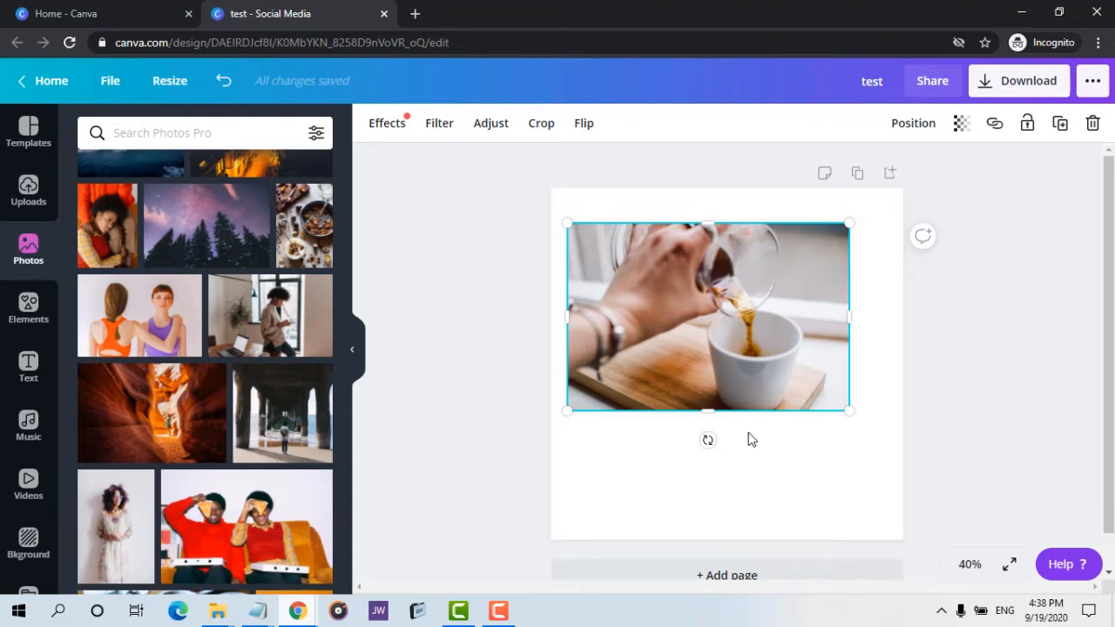
pyautogui.click(704, 438)
pyautogui.click(375, 124)
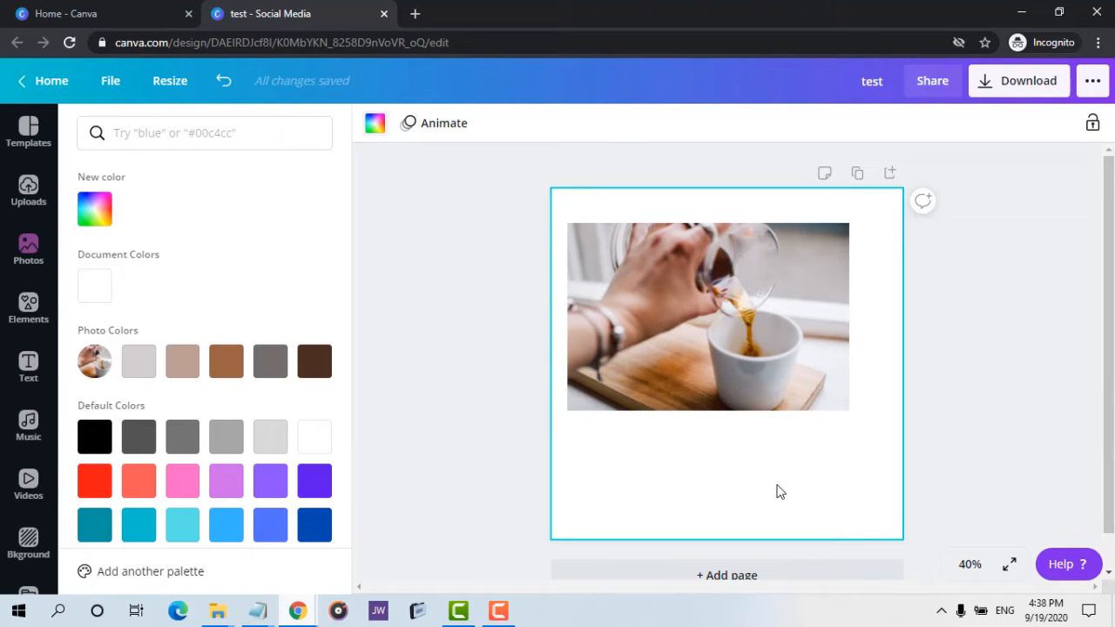
pyautogui.click(228, 368)
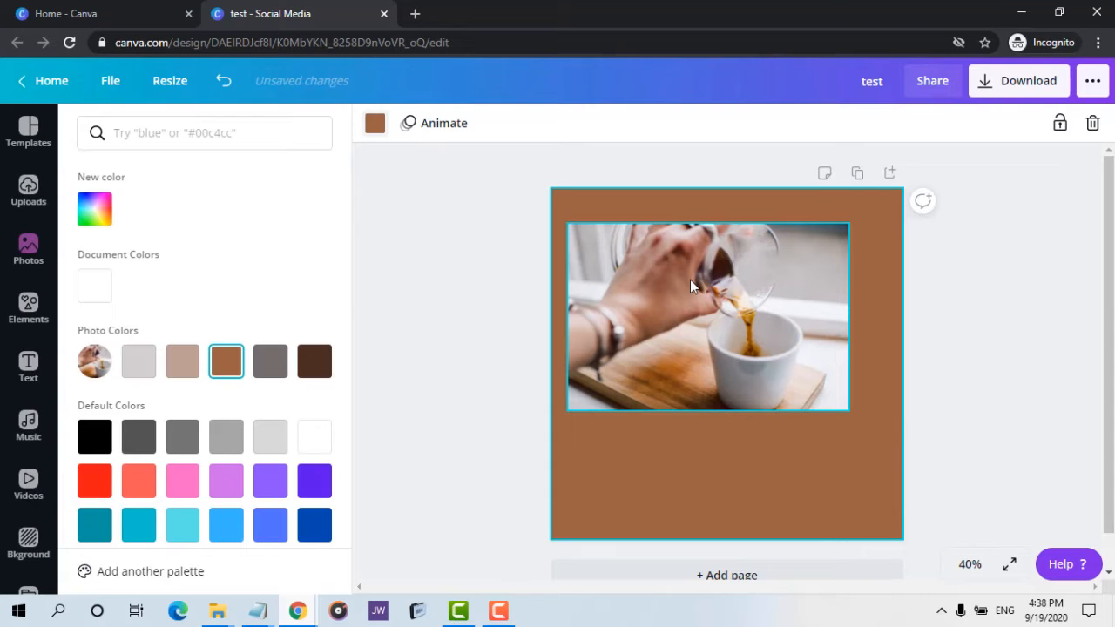
pyautogui.moveTo(690, 285); pyautogui.dragTo(705, 329)
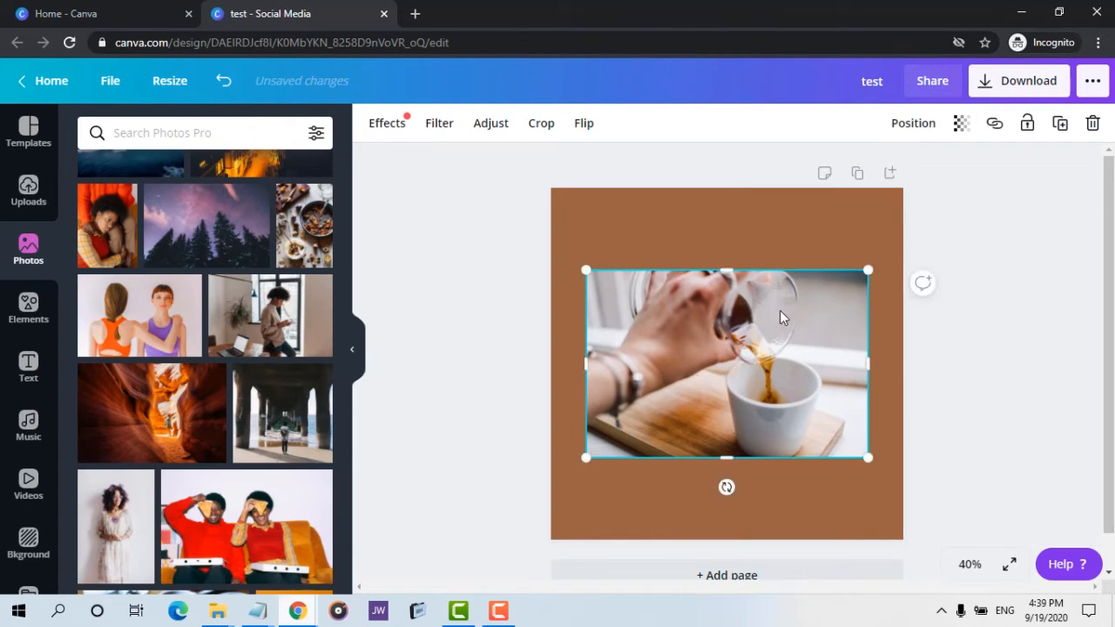
pyautogui.click(675, 237)
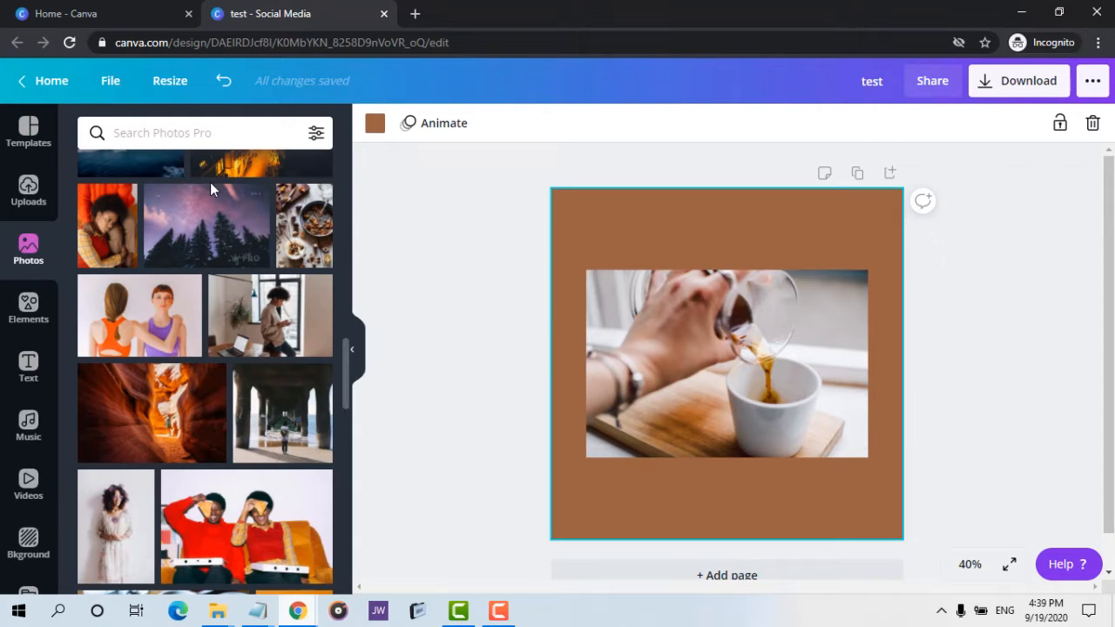
# Browse more photo categories, then open the Elements panel and scroll through its sections.
pyautogui.scroll(10, 210, 182)
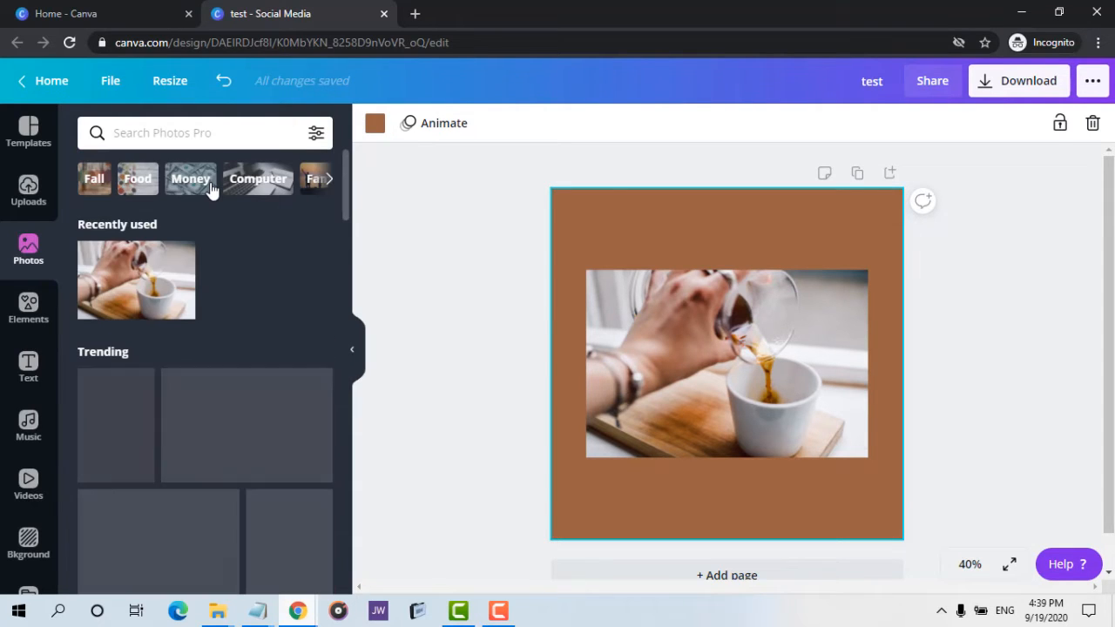
pyautogui.click(328, 178)
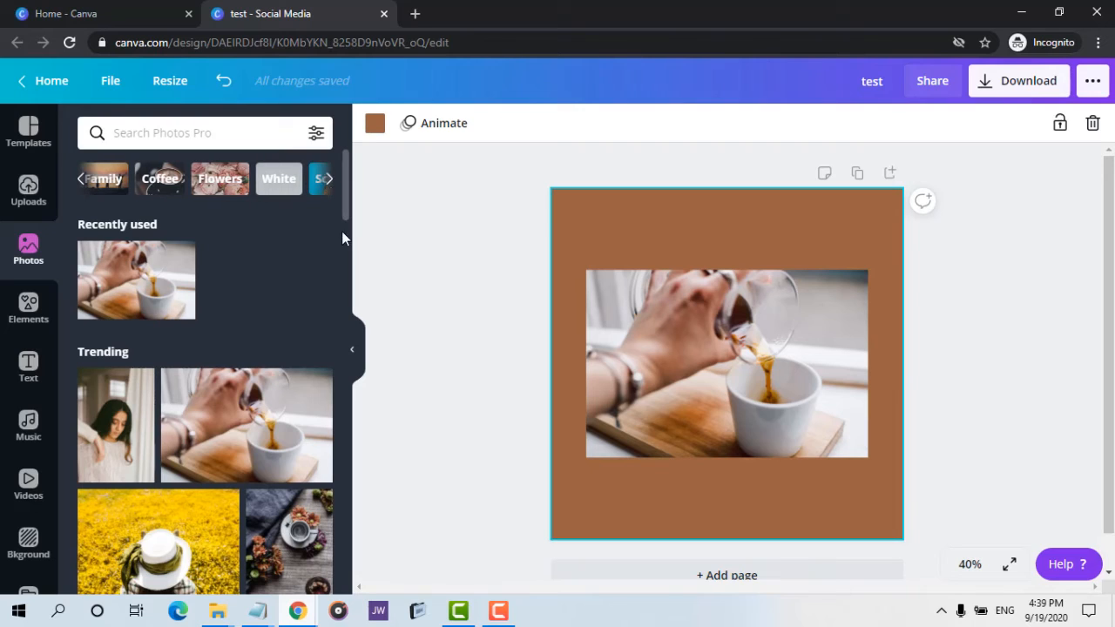
pyautogui.scroll(-10, 217, 338)
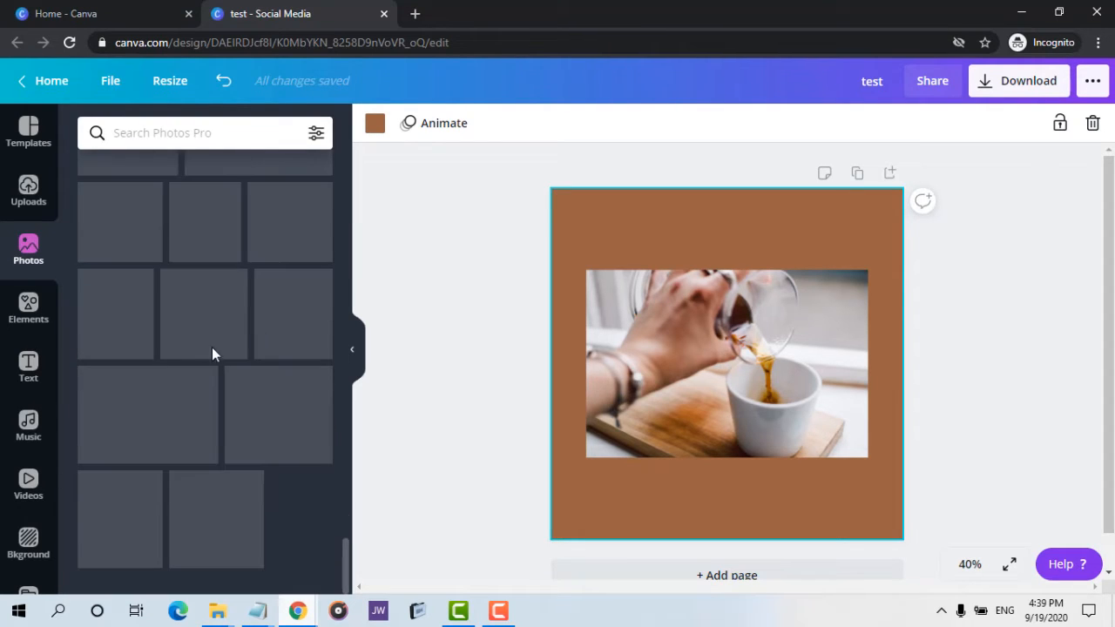
pyautogui.click(34, 312)
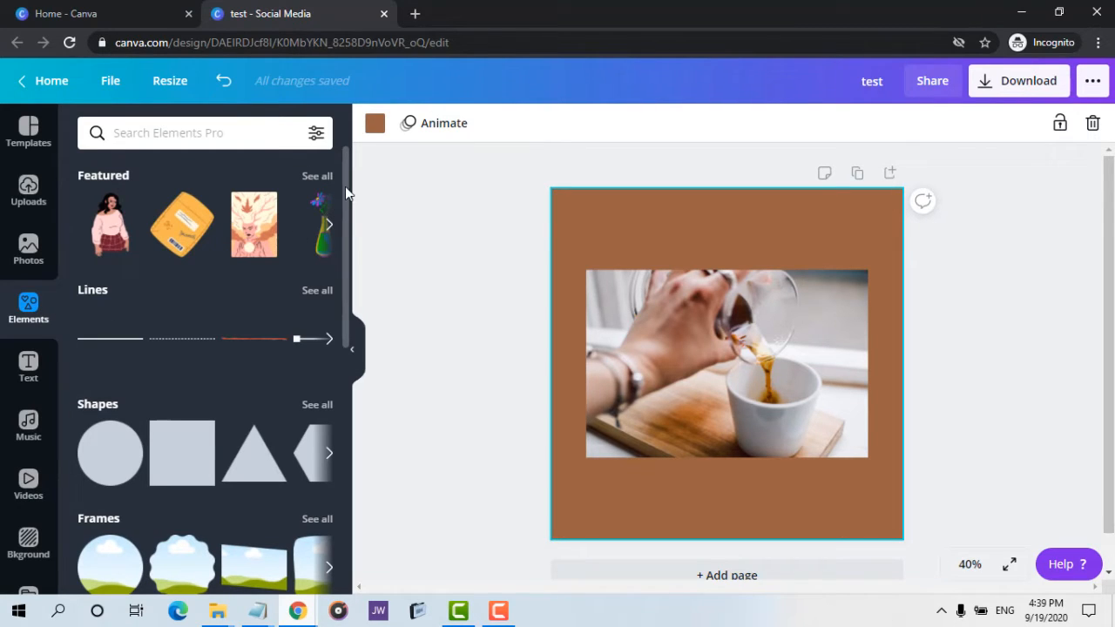
pyautogui.scroll(-5, 345, 371)
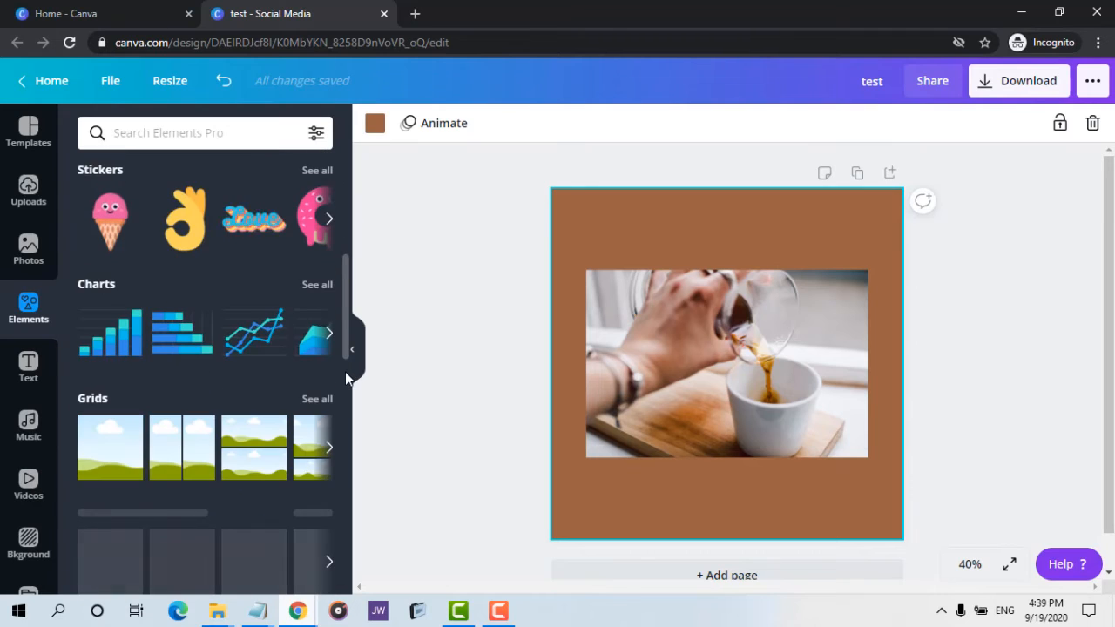
# Add a red Bold Foliage element to the page and place it at the page's lower-right corner.
pyautogui.scroll(-10, 344, 383)
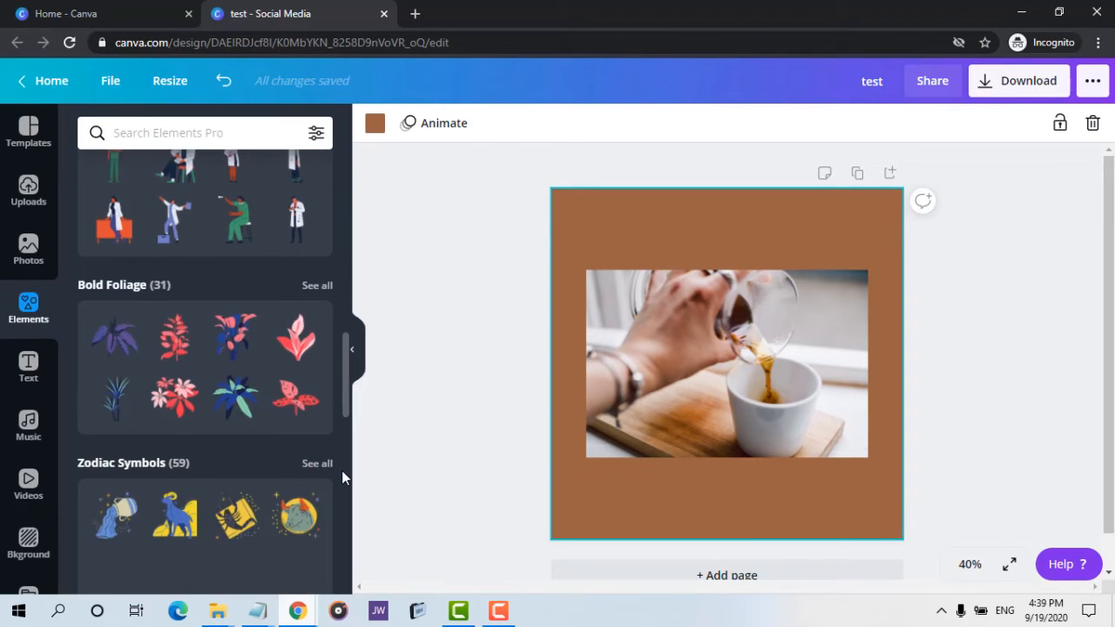
pyautogui.click(741, 429)
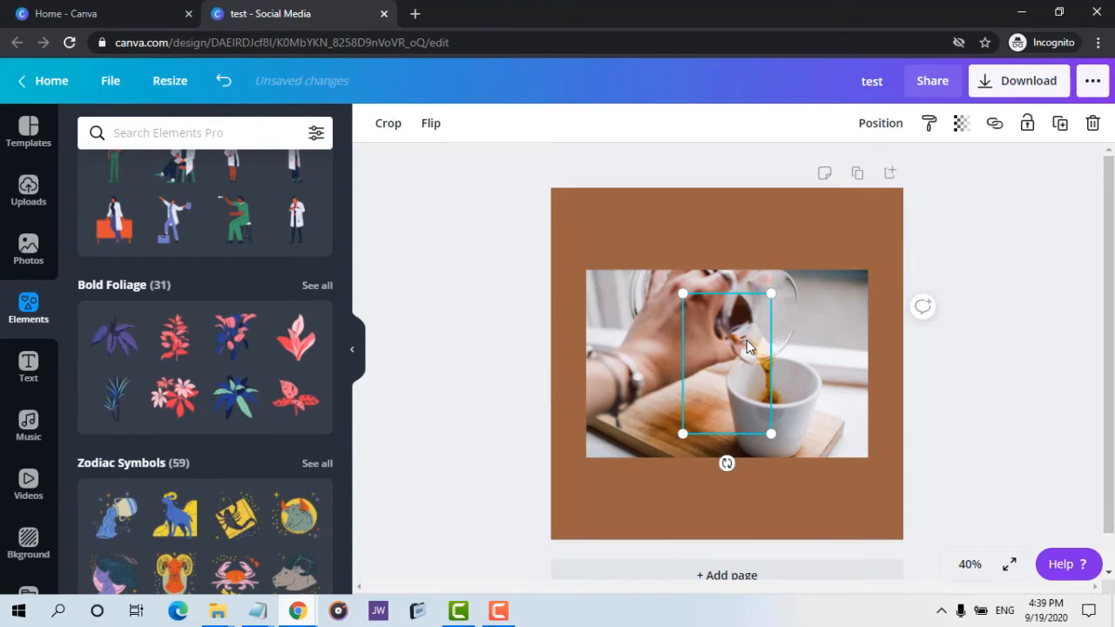
# Drag the Stylized Organic Doctor illustration onto the page, shrink it, and set it on the photo's upper-left corner.
pyautogui.click(245, 206)
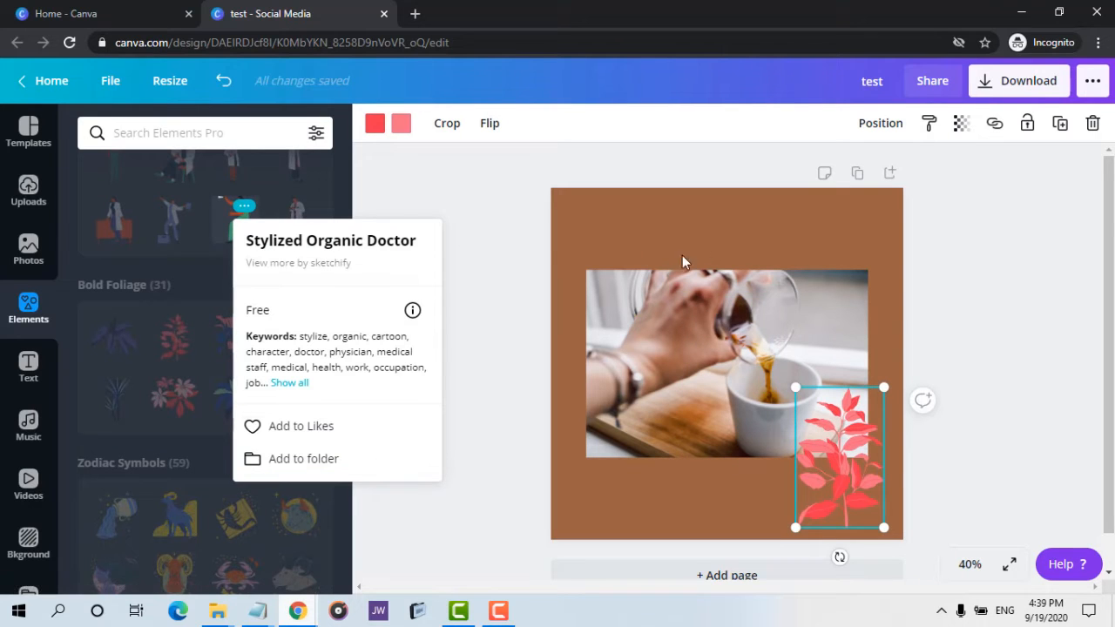
pyautogui.moveTo(229, 236); pyautogui.dragTo(644, 244)
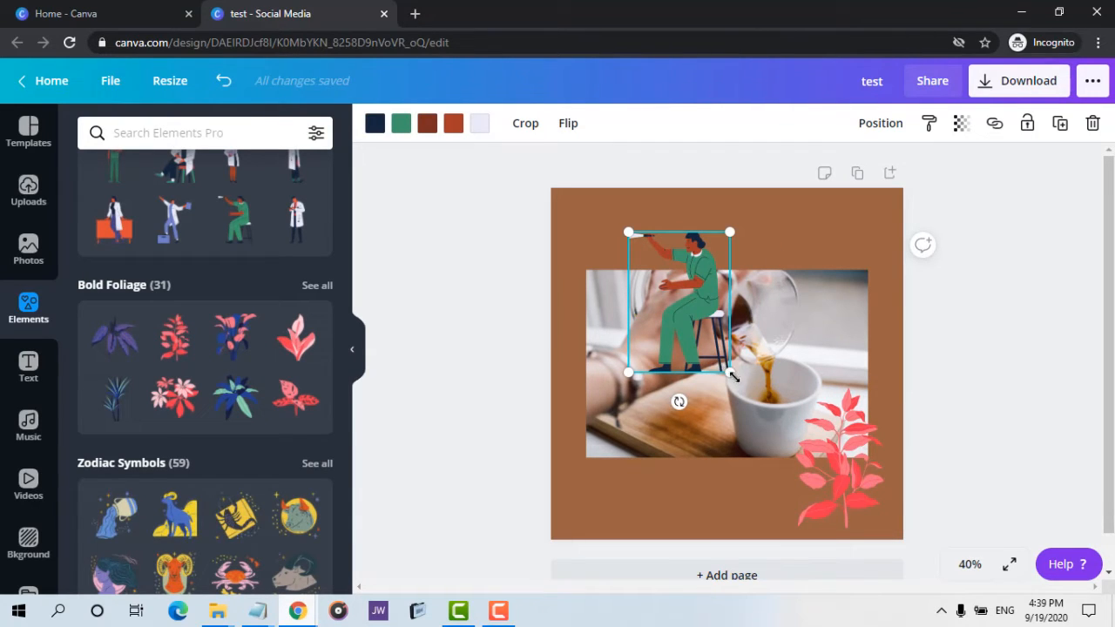
pyautogui.moveTo(729, 372); pyautogui.dragTo(702, 336)
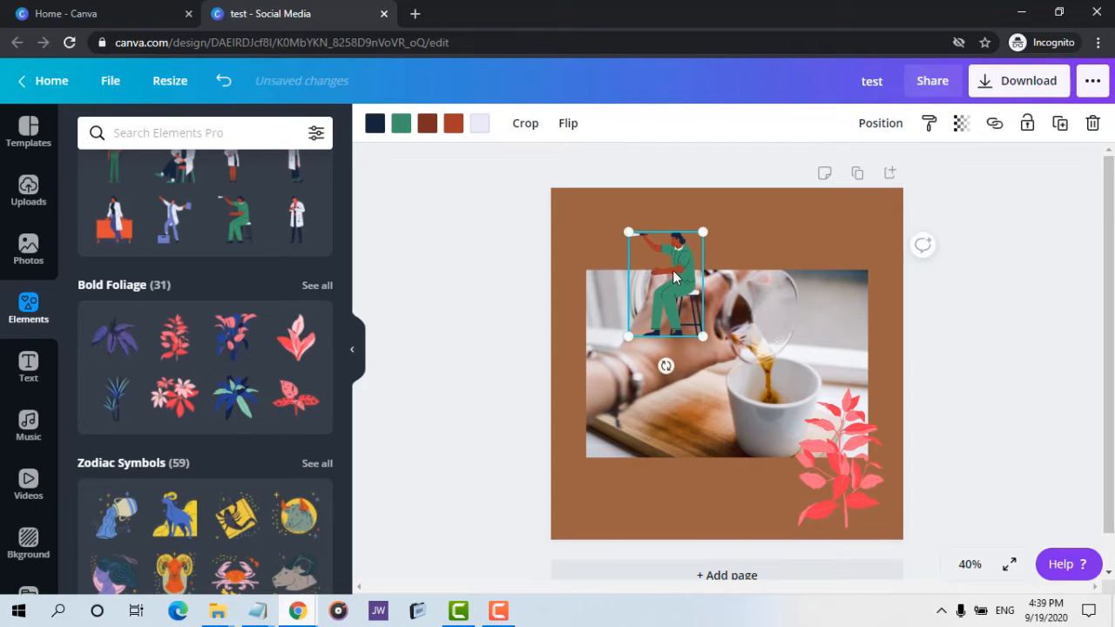
pyautogui.moveTo(669, 266); pyautogui.dragTo(627, 227)
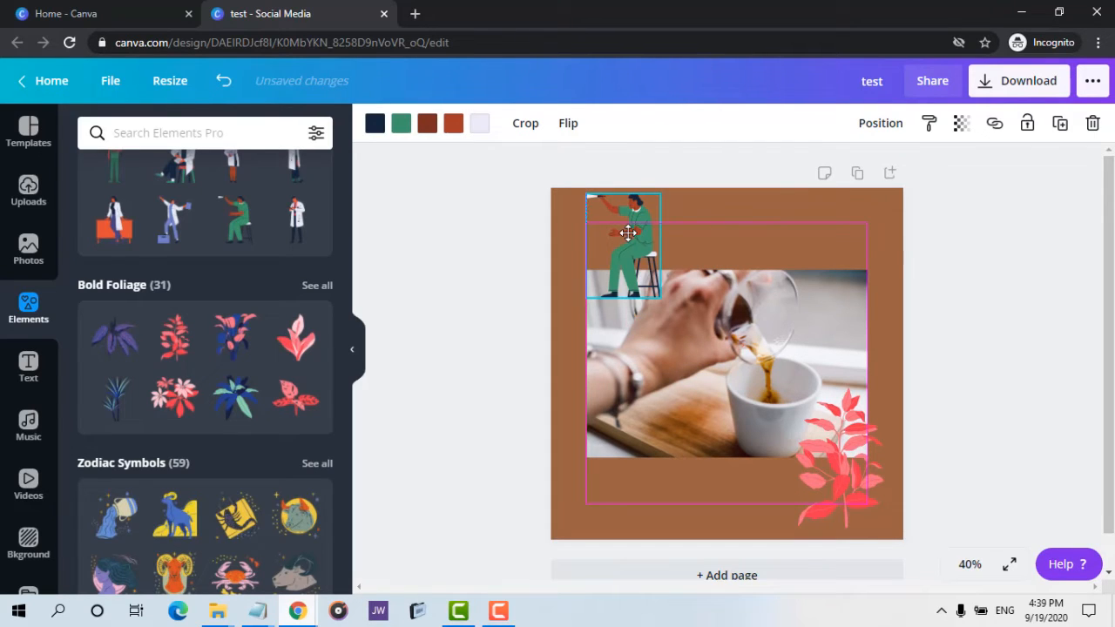
# Add a second blank page to the design.
pyautogui.click(890, 174)
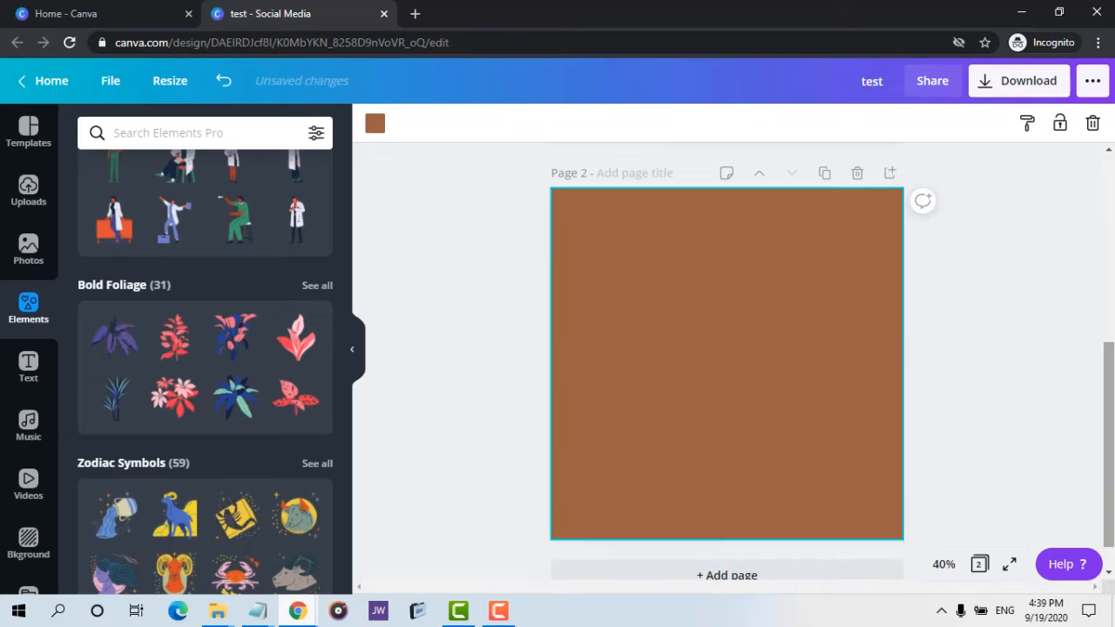
pyautogui.moveTo(1108, 424); pyautogui.dragTo(1107, 324)
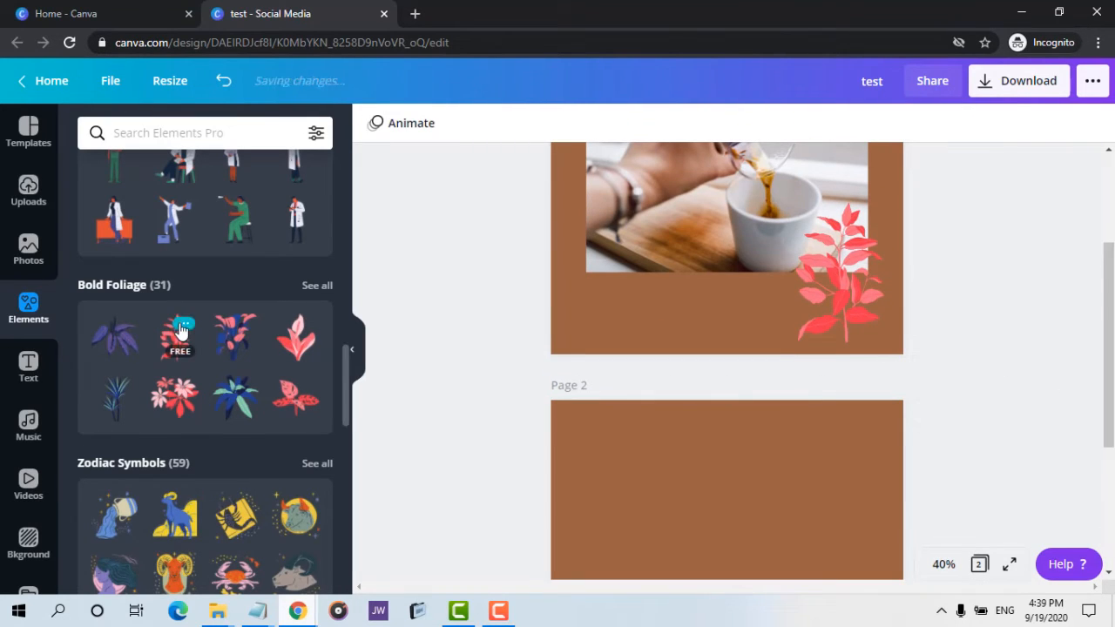
# Add a circle shape from the Elements Shapes section to the first page.
pyautogui.scroll(10, 235, 248)
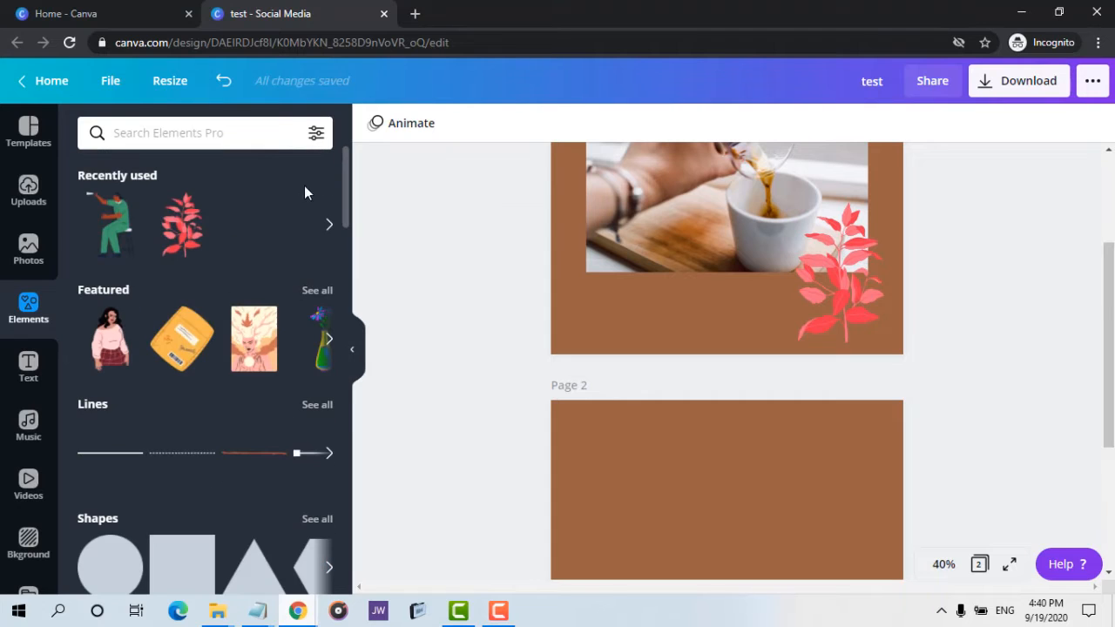
pyautogui.moveTo(349, 181); pyautogui.dragTo(348, 232)
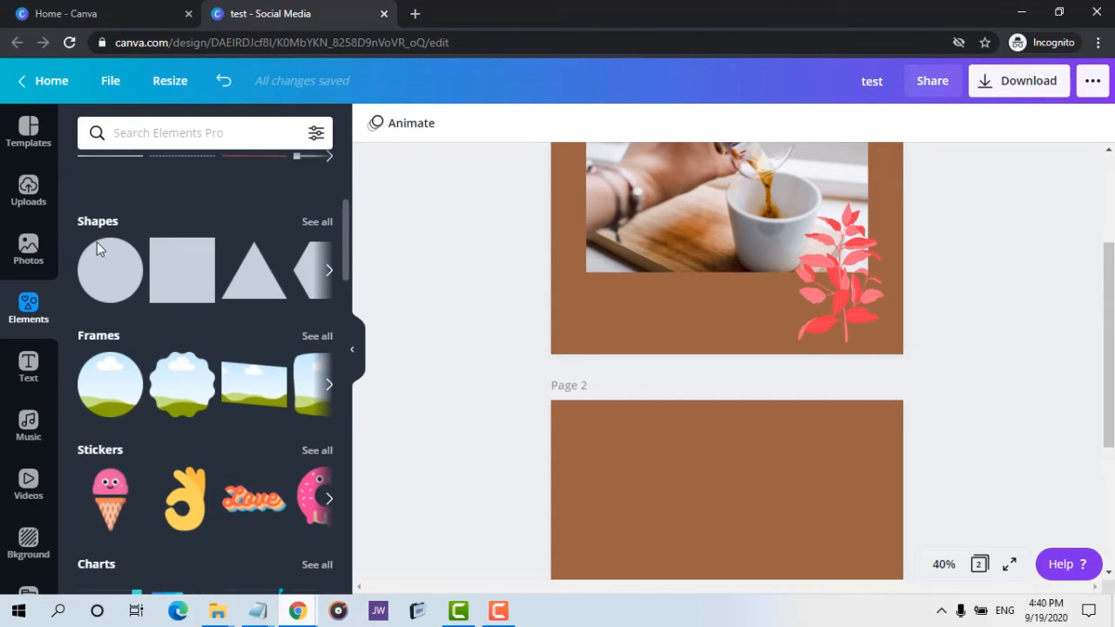
pyautogui.click(107, 290)
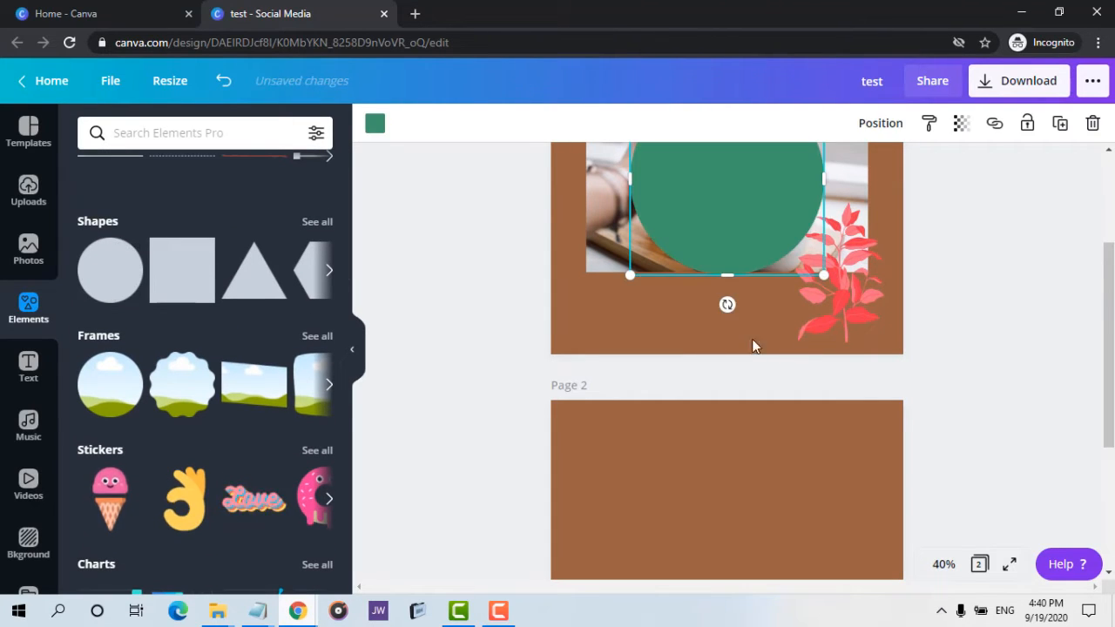
# Open the full Shapes collection and browse the available shapes.
pyautogui.click(324, 223)
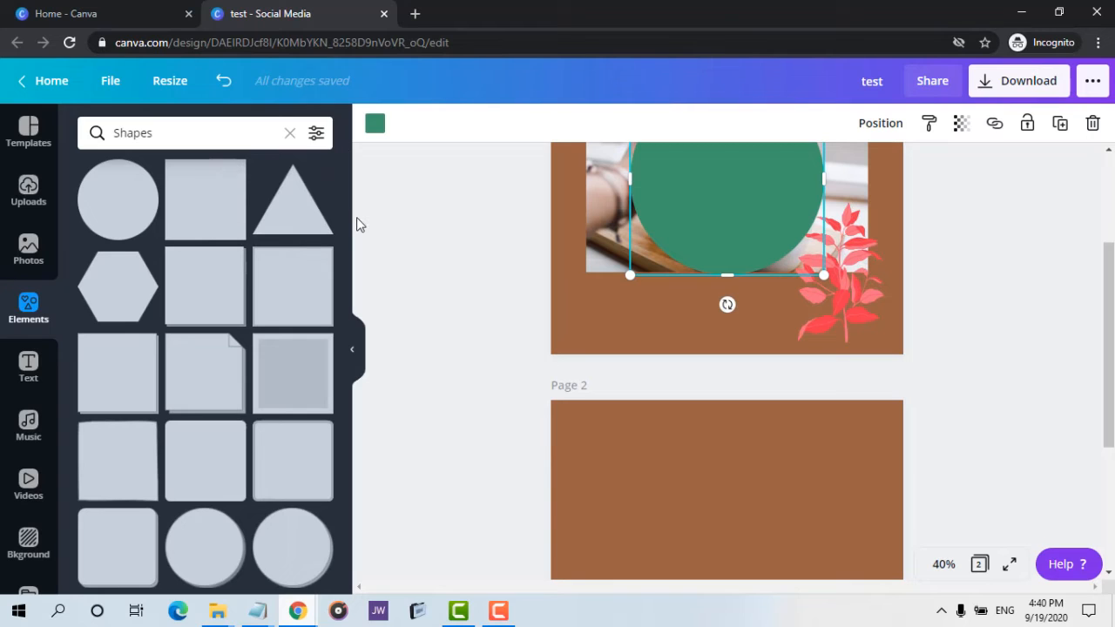
pyautogui.moveTo(345, 206); pyautogui.dragTo(338, 352)
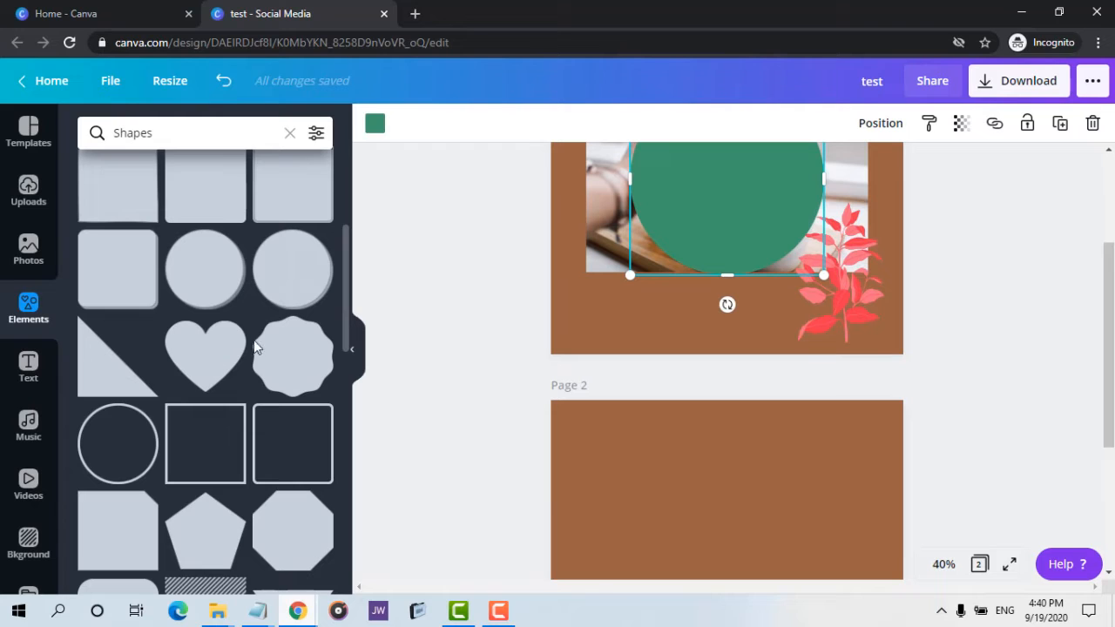
pyautogui.click(201, 362)
pyautogui.scroll(2, 798, 296)
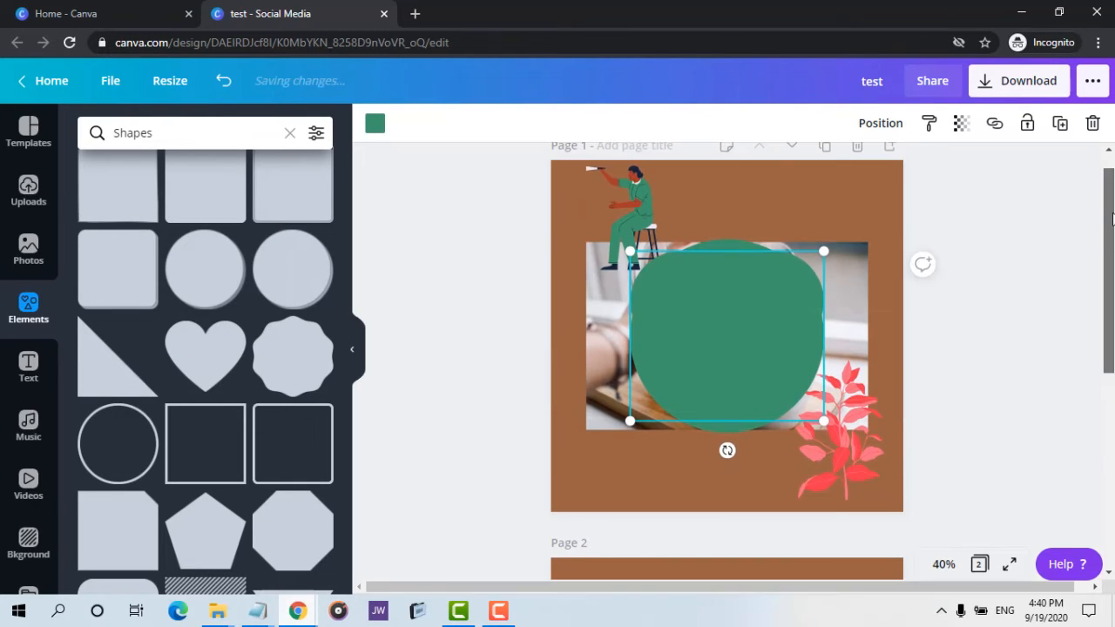
# Change the circle's colour to the dark brown document colour.
pyautogui.click(688, 320)
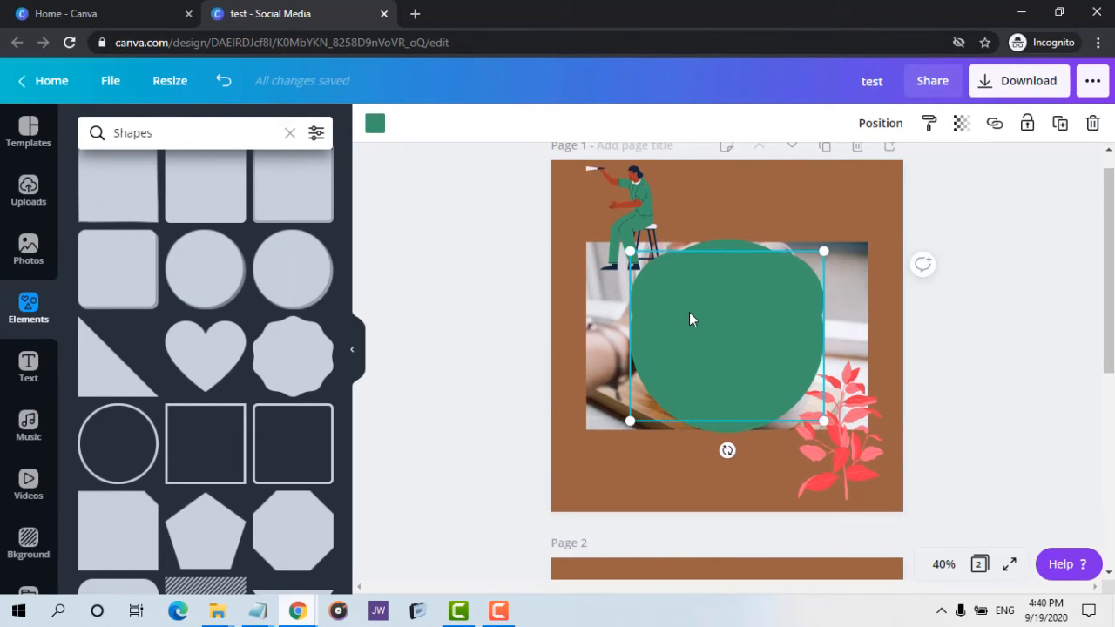
pyautogui.click(1092, 123)
pyautogui.click(729, 384)
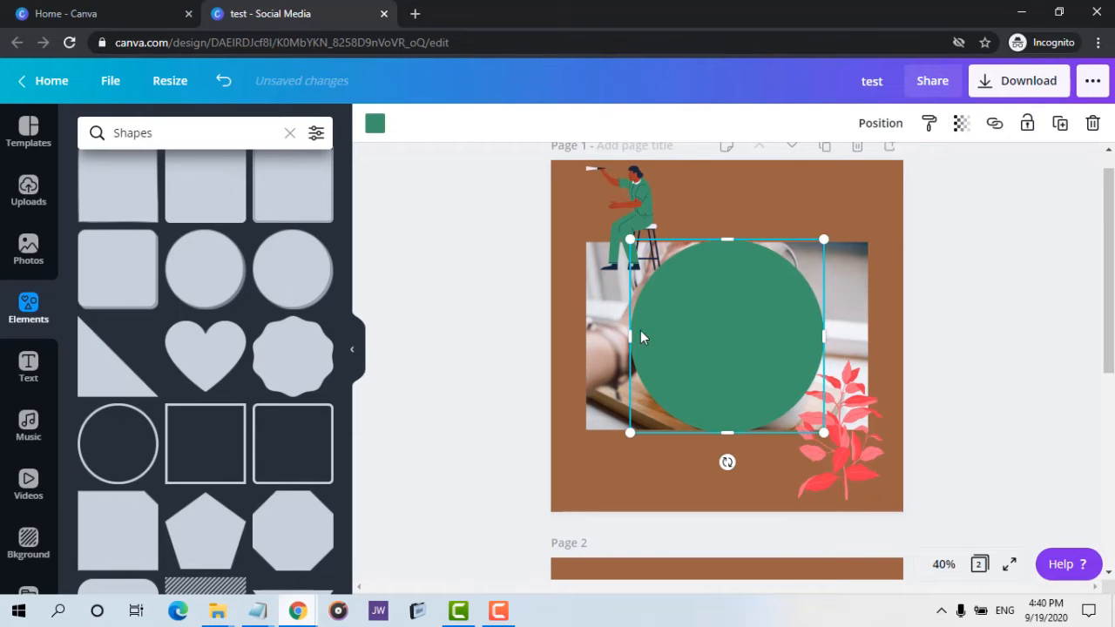
pyautogui.click(375, 124)
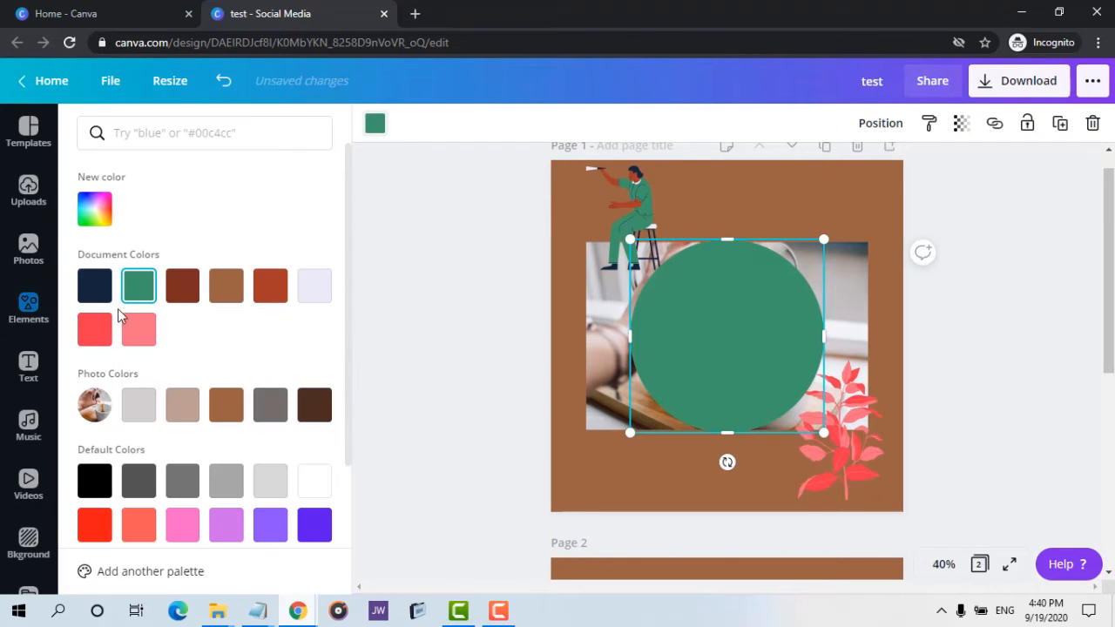
pyautogui.click(182, 286)
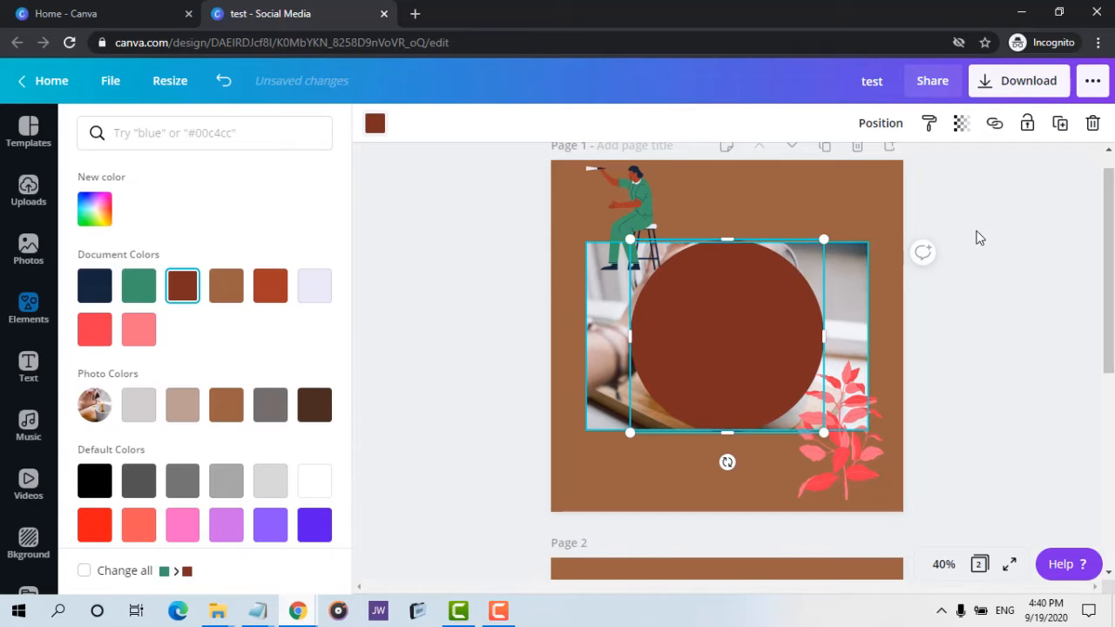
# Set the circle's transparency to 62.
pyautogui.click(961, 124)
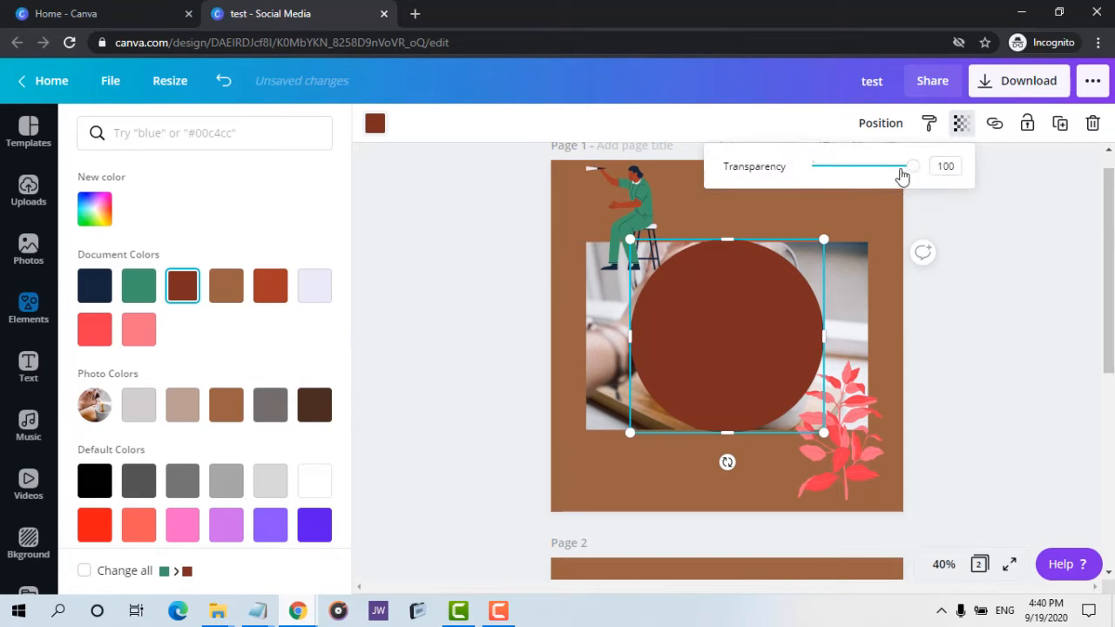
pyautogui.moveTo(900, 170); pyautogui.dragTo(871, 166)
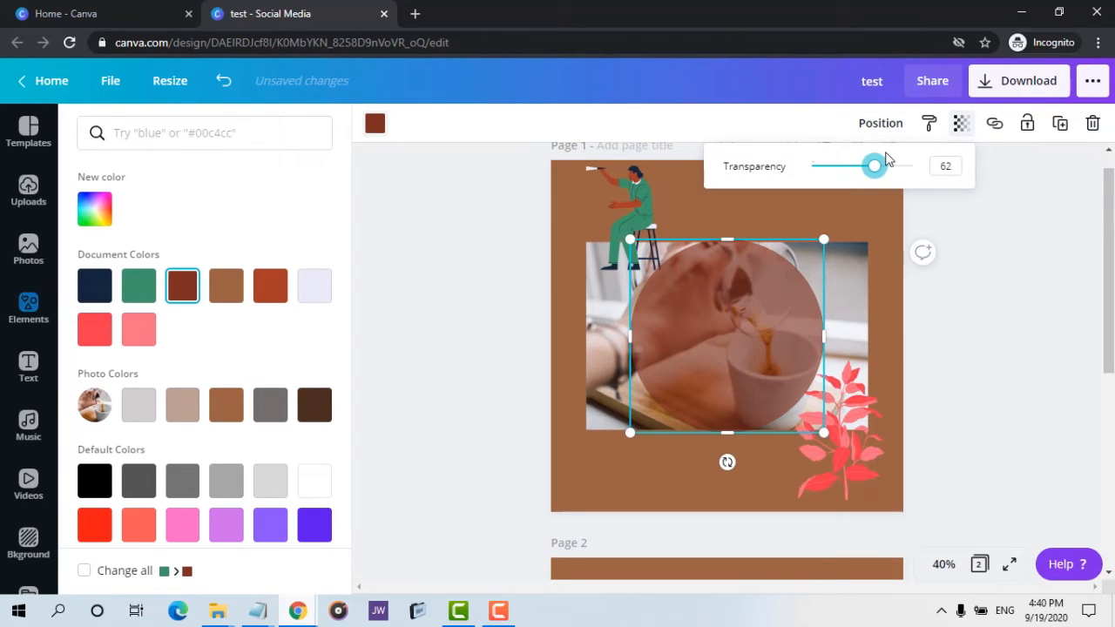
pyautogui.click(950, 205)
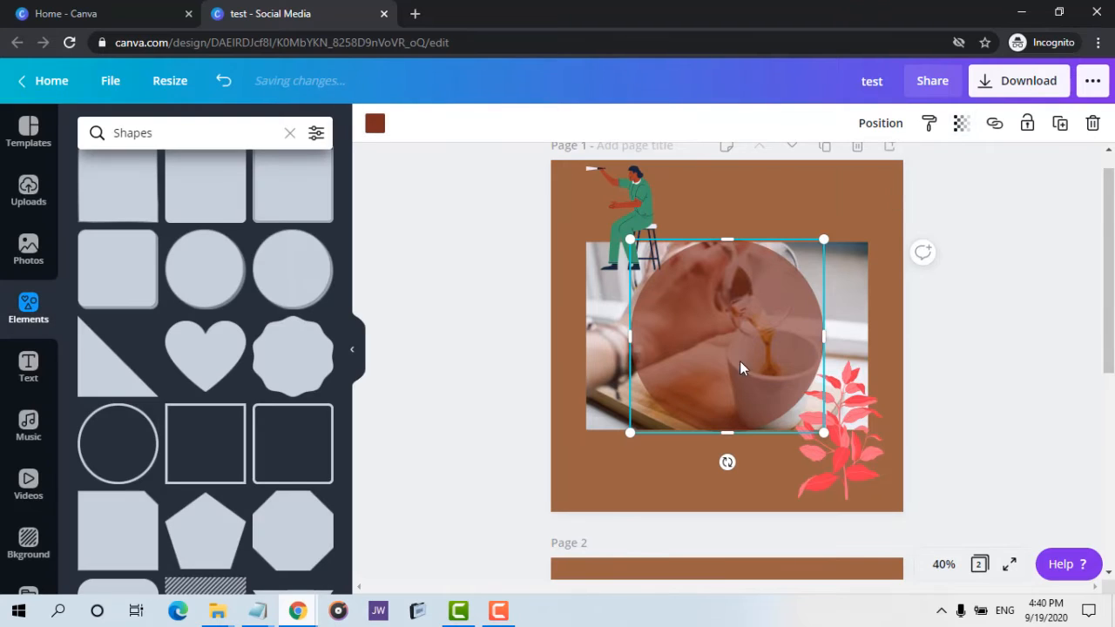
# Try sending the circle backward behind the photo and bringing it forward again.
pyautogui.click(886, 123)
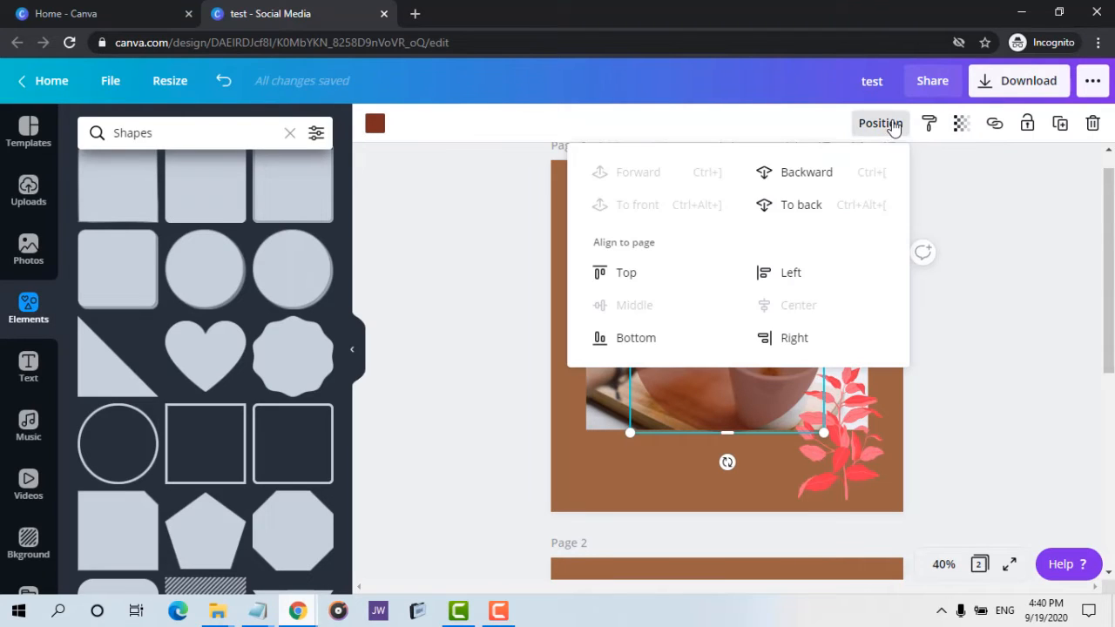
pyautogui.click(787, 173)
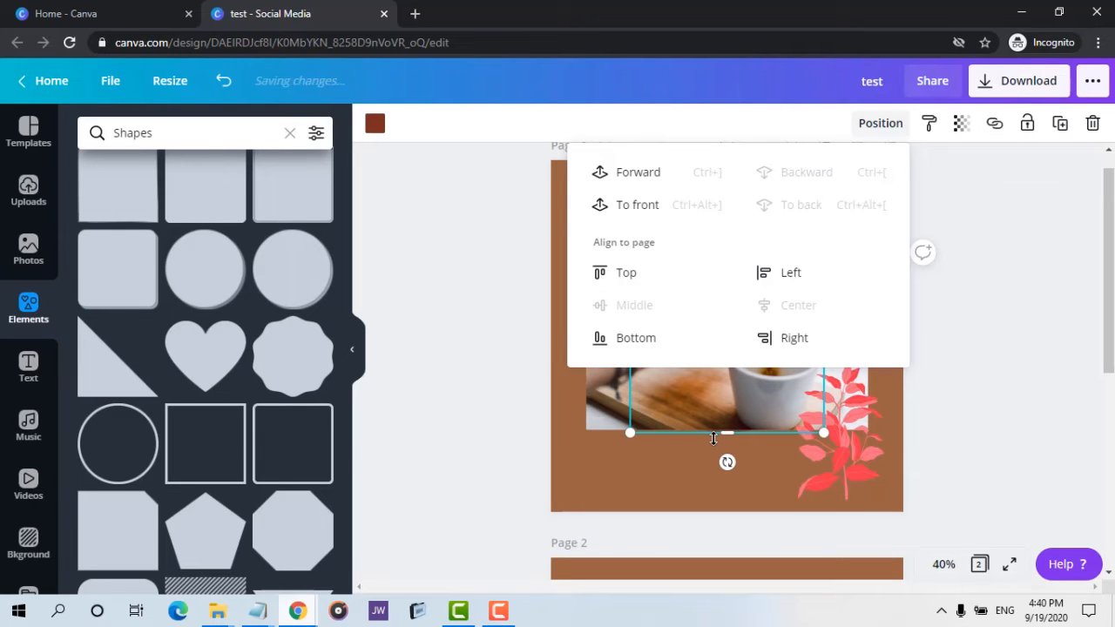
pyautogui.click(627, 172)
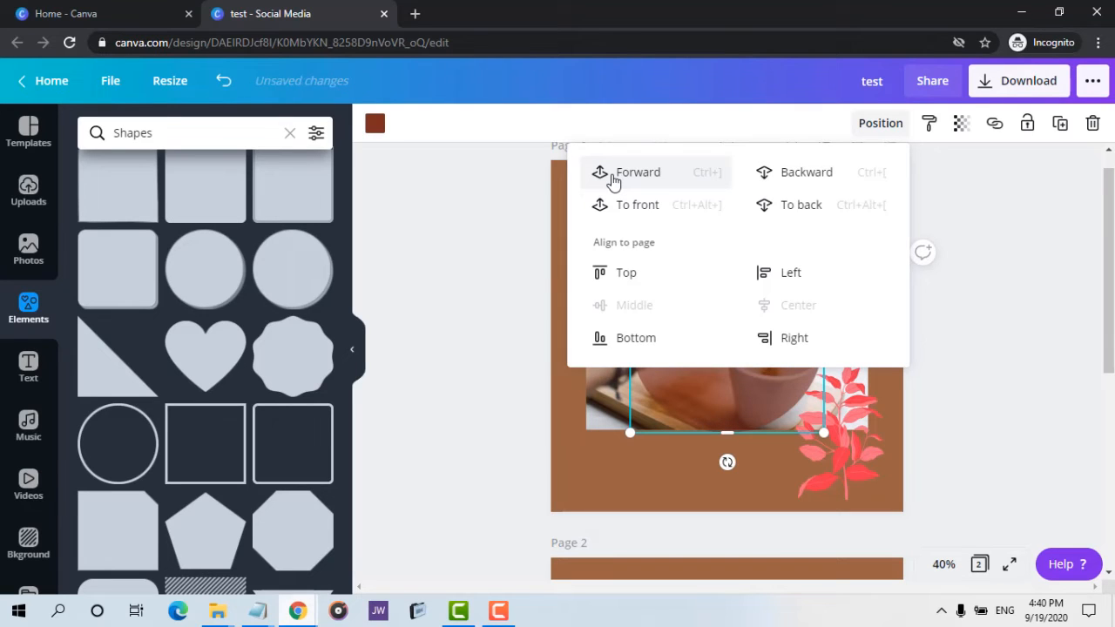
pyautogui.click(613, 177)
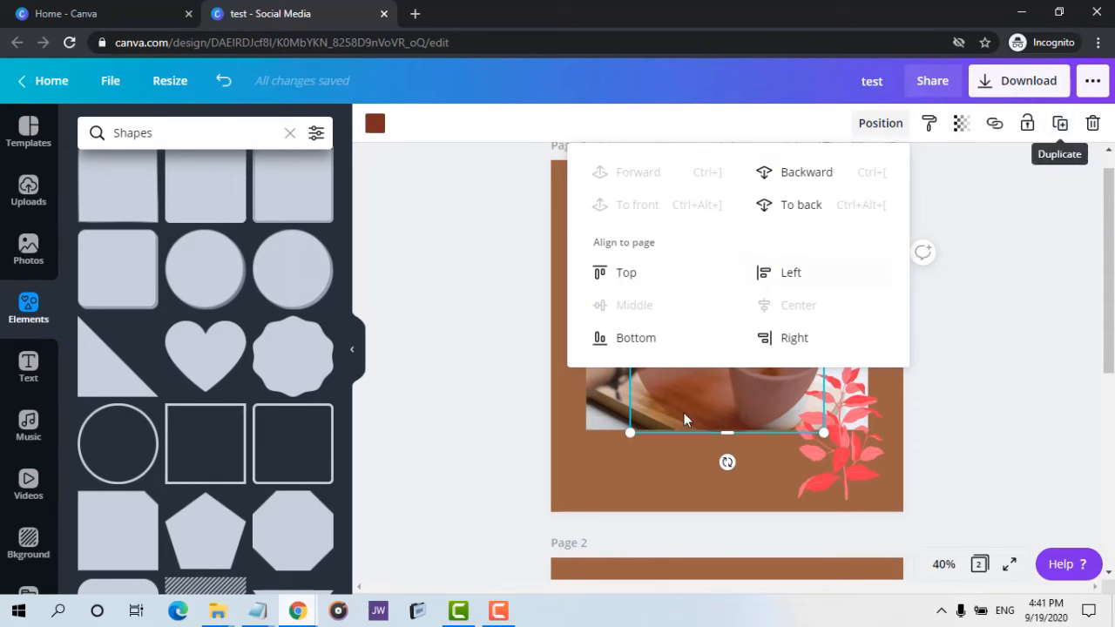
# Duplicate the translucent circle and move the copy slightly up and left, undoing and redoing the move.
pyautogui.click(554, 465)
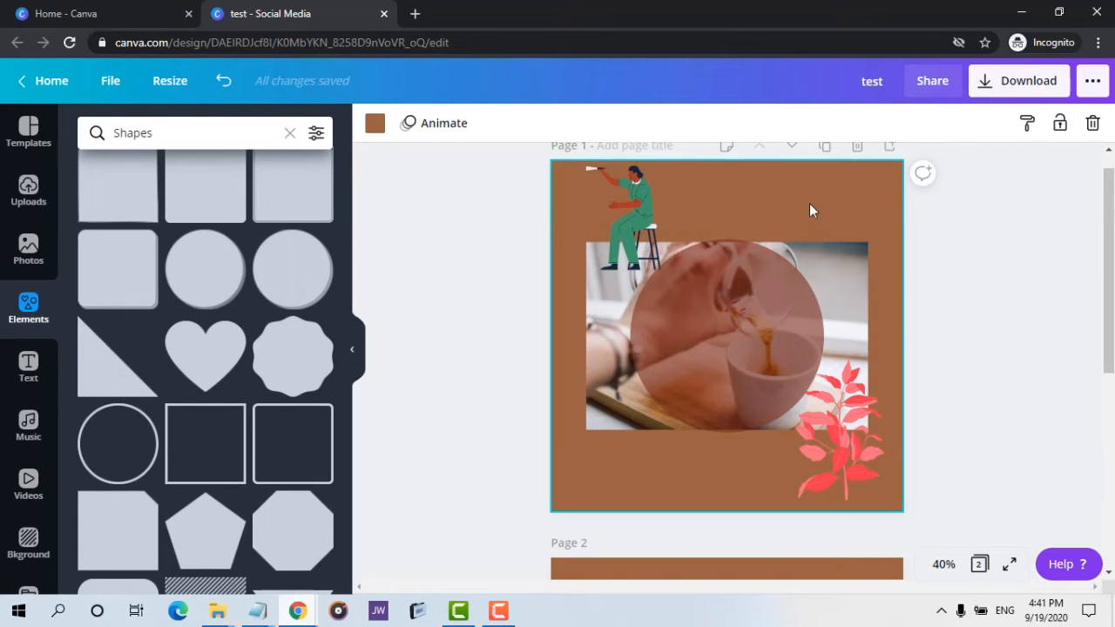
pyautogui.click(755, 272)
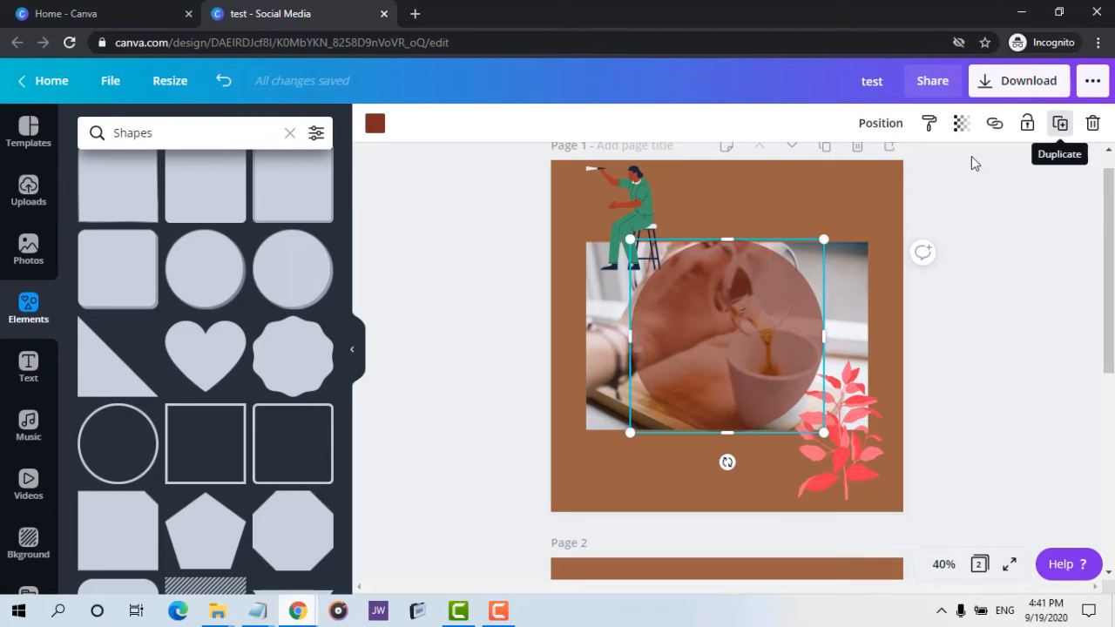
pyautogui.click(1058, 123)
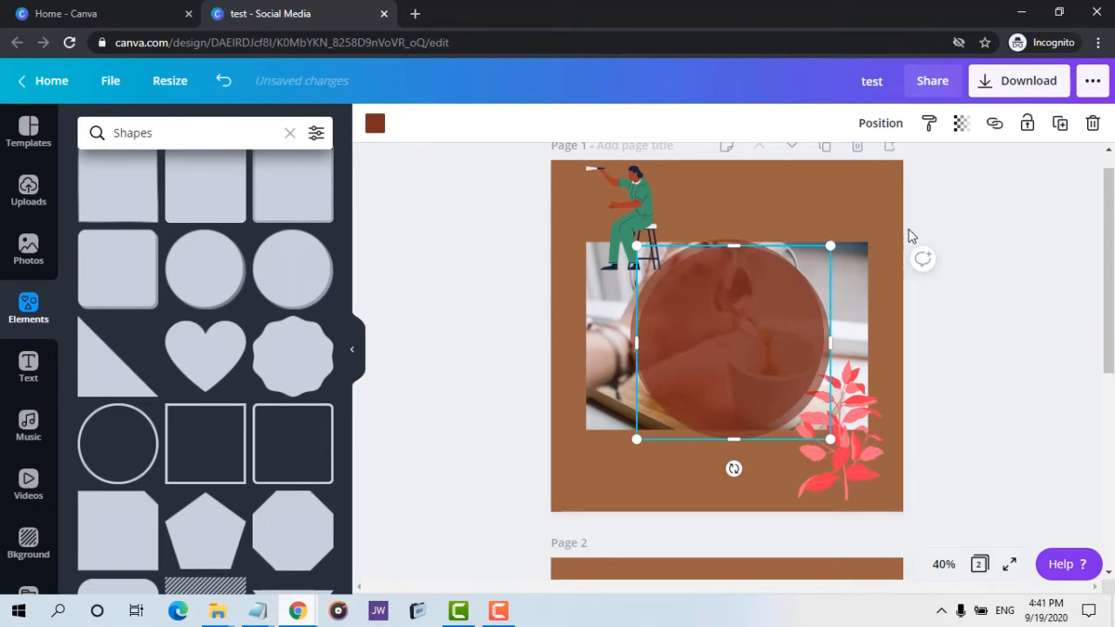
pyautogui.moveTo(705, 379); pyautogui.dragTo(679, 347)
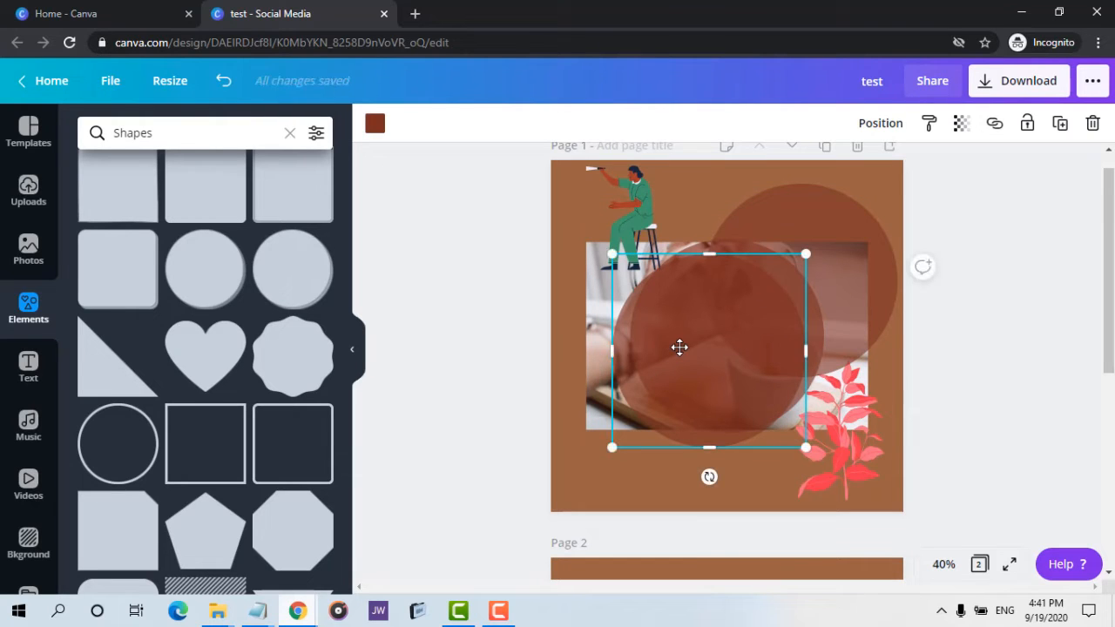
pyautogui.hotkey('ctrl', 'z')
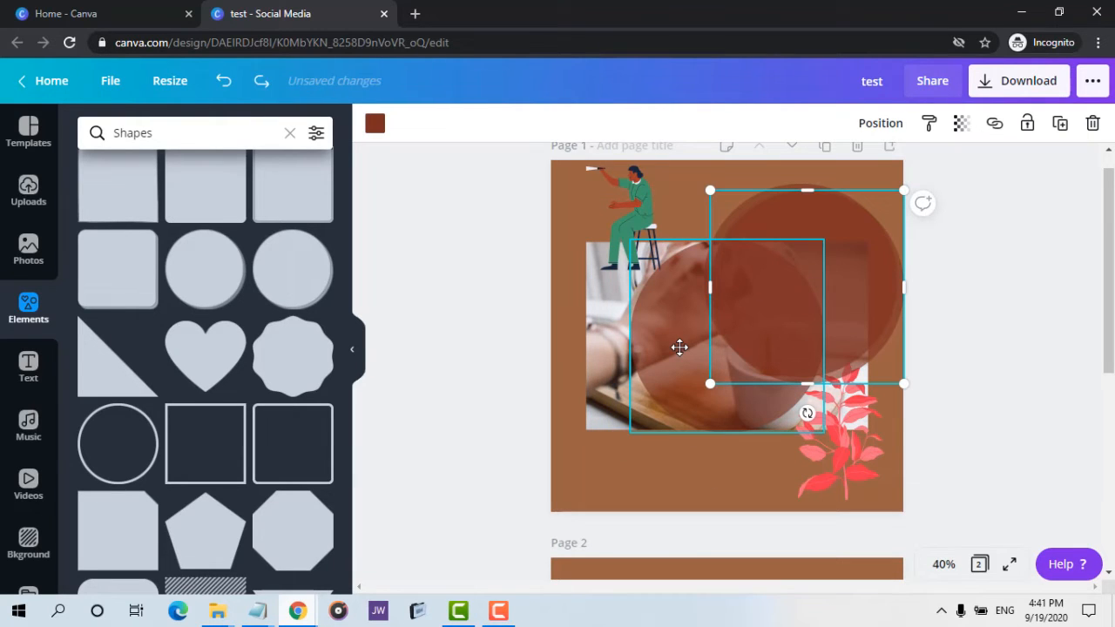
pyautogui.hotkey('ctrl', 'y')
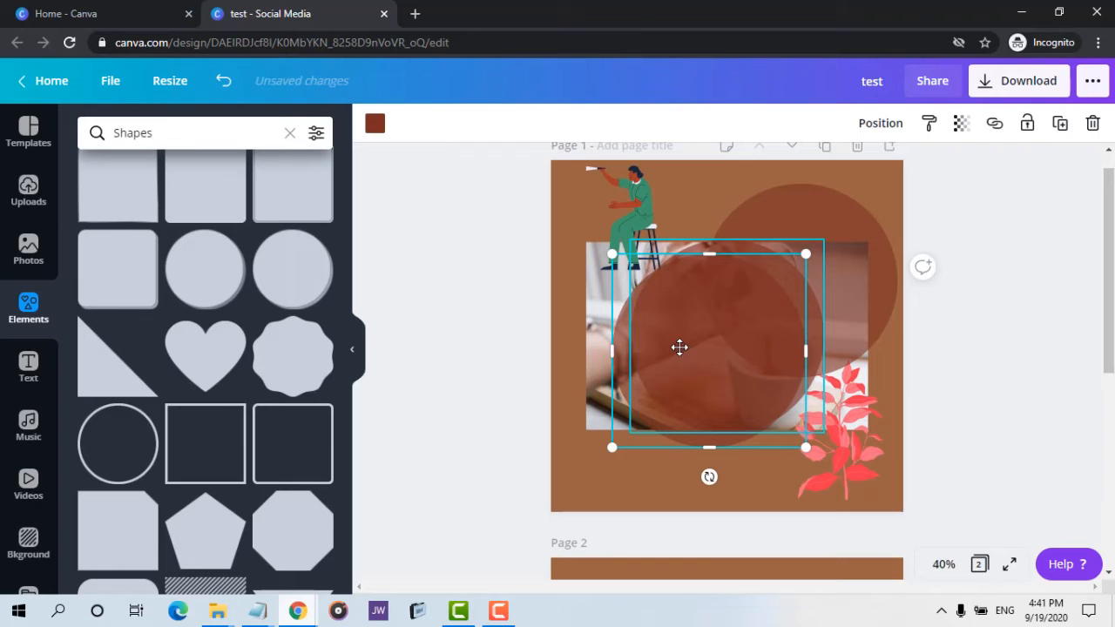
# Delete the empty second page.
pyautogui.scroll(-5, 888, 166)
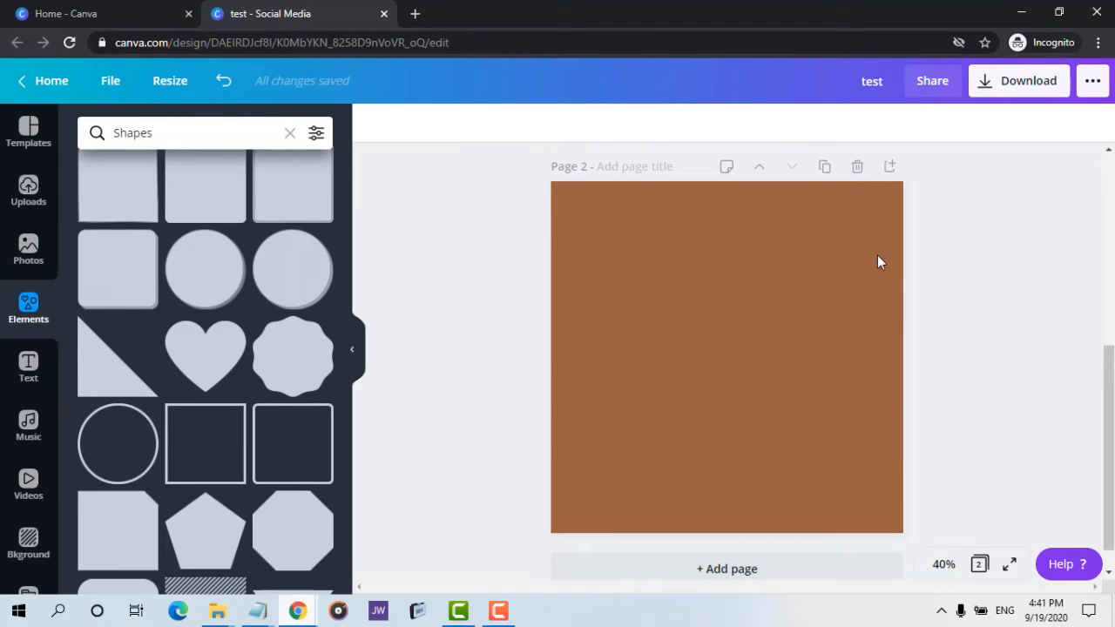
pyautogui.click(857, 166)
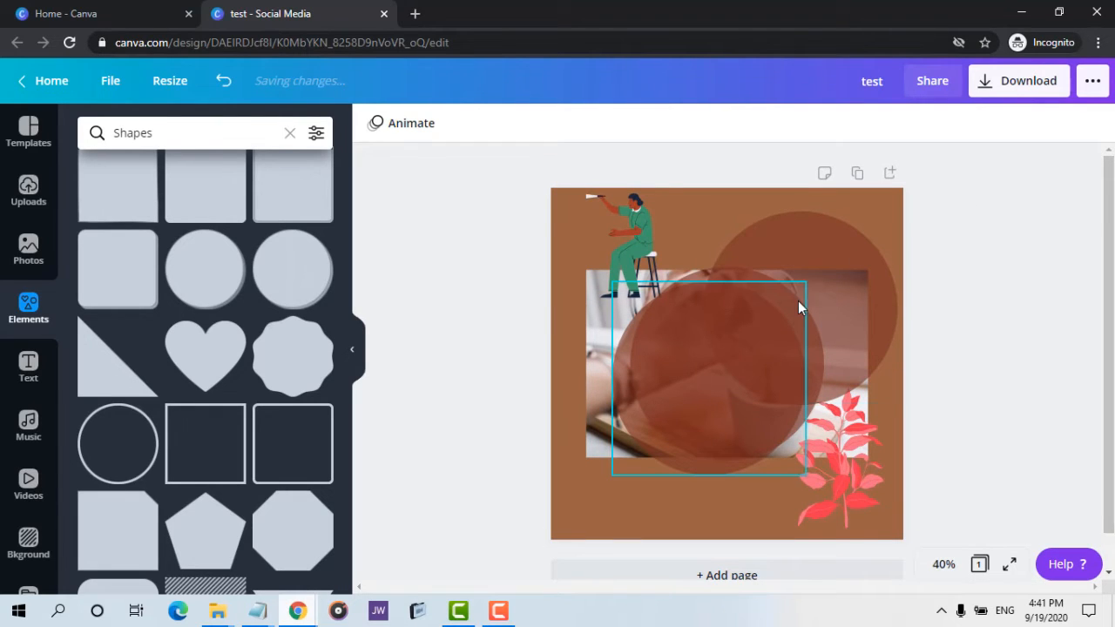
# Open the Text panel and scroll through its text styles.
pyautogui.click(27, 369)
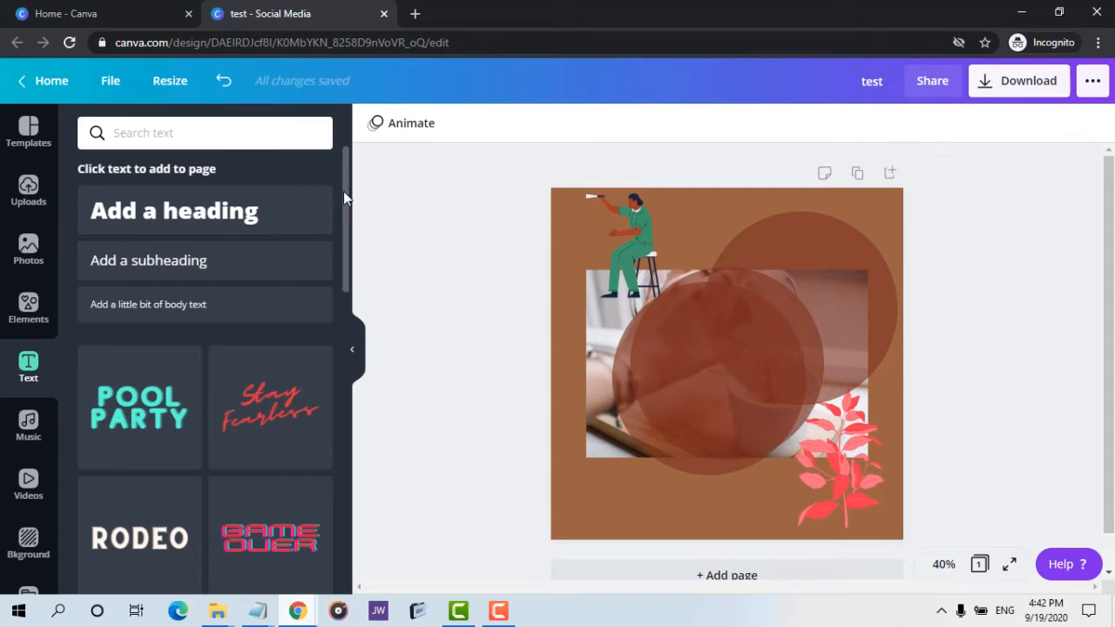
pyautogui.scroll(-10, 343, 190)
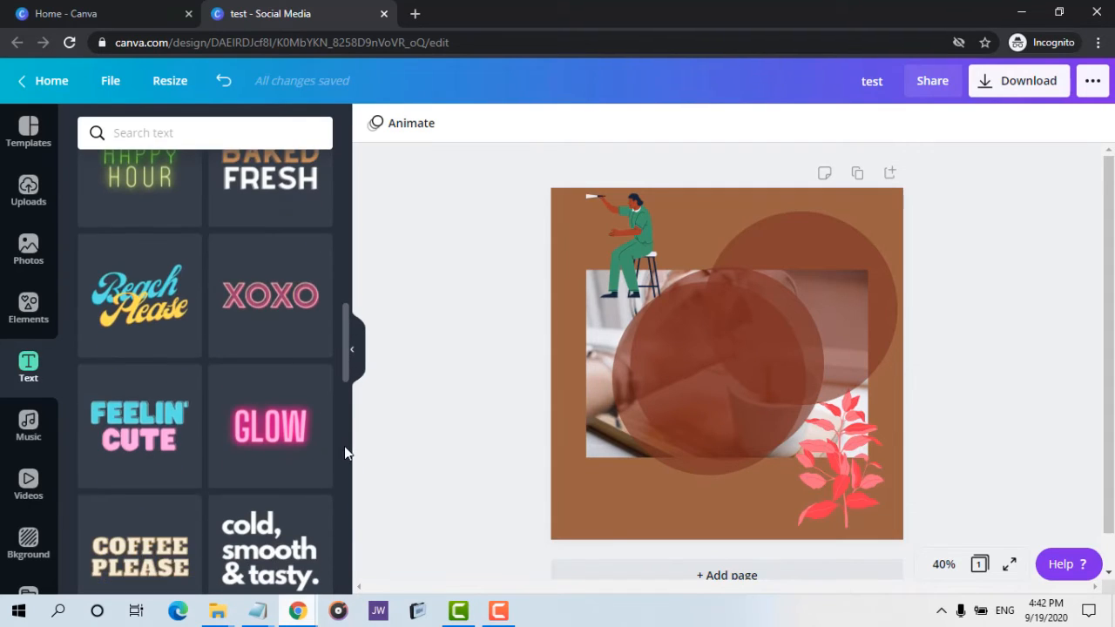
# Browse the text styles in the Poster design's window and return to the test design.
pyautogui.scroll(1, 344, 446)
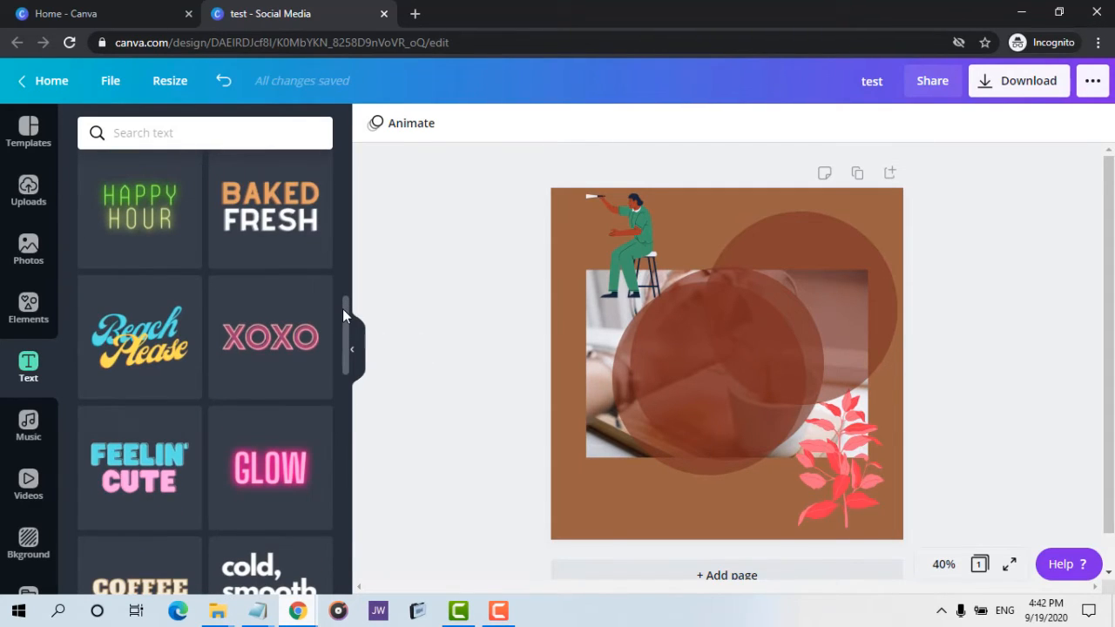
pyautogui.moveTo(343, 315); pyautogui.dragTo(344, 268)
pyautogui.moveTo(300, 621)
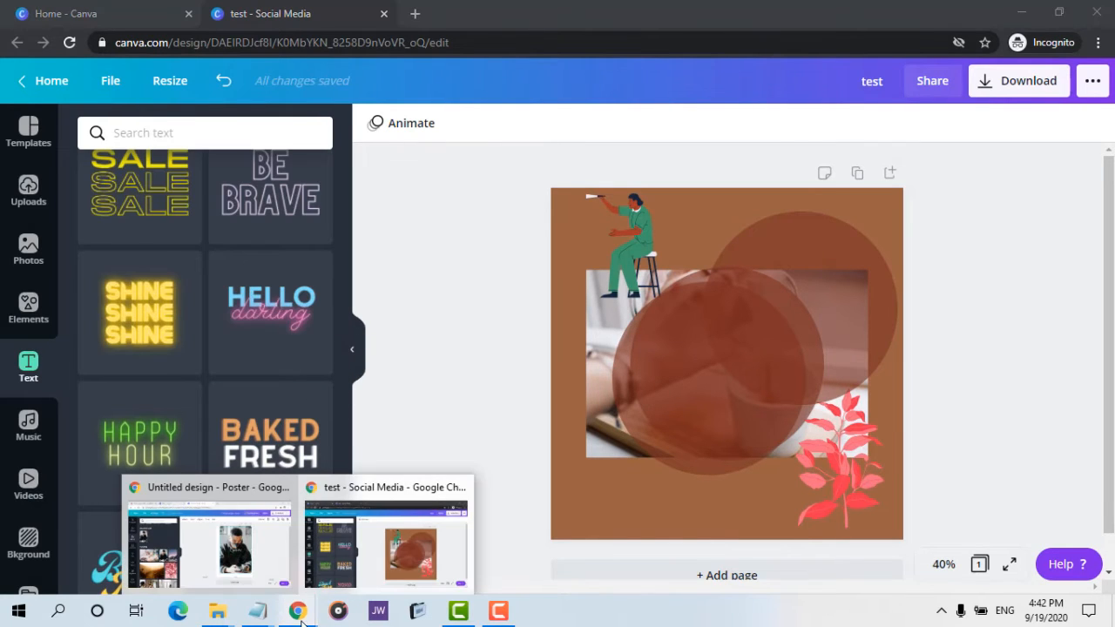
pyautogui.click(244, 570)
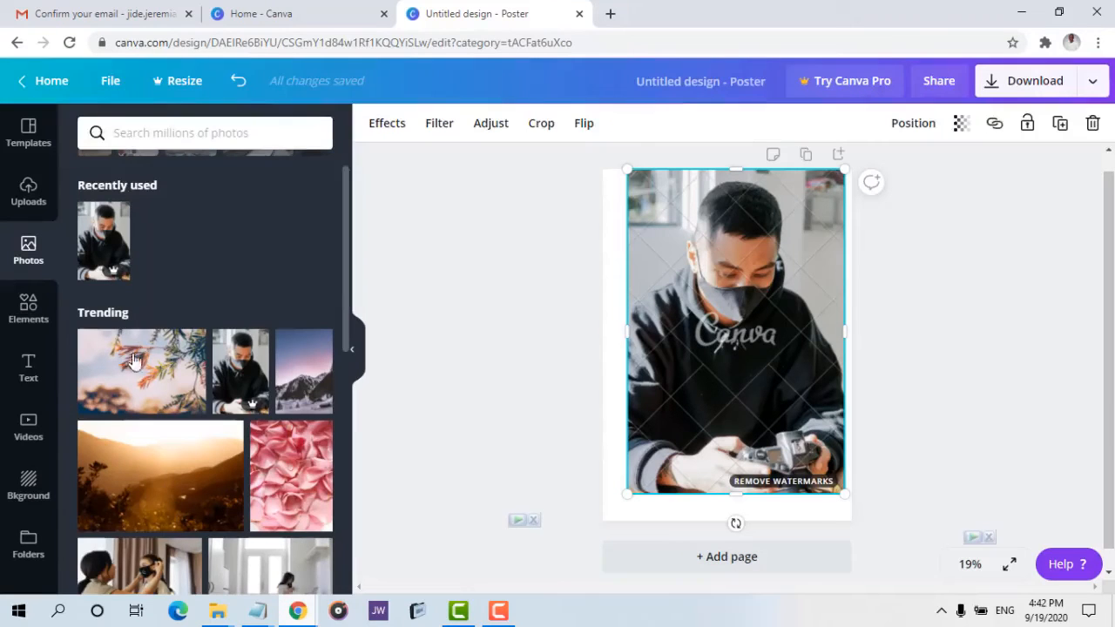
pyautogui.click(25, 364)
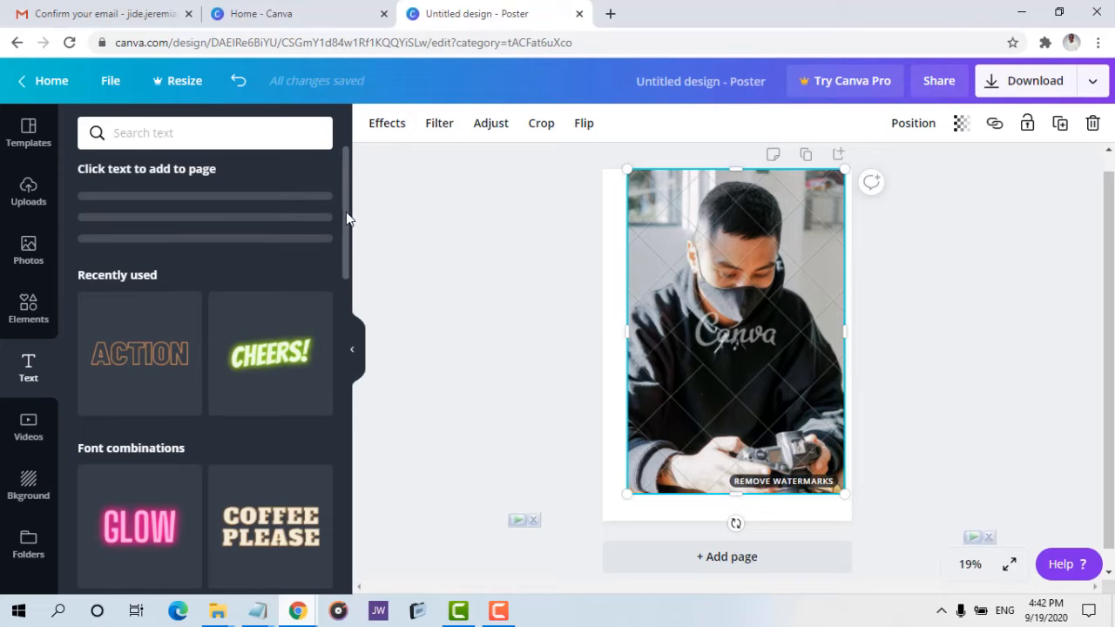
pyautogui.moveTo(345, 211); pyautogui.dragTo(331, 573)
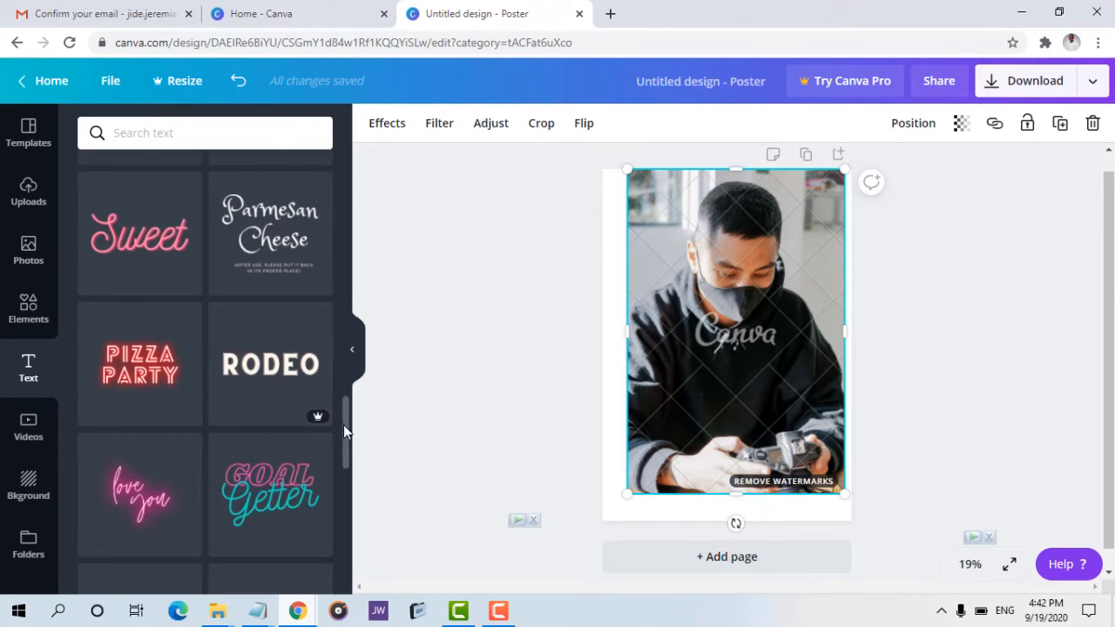
pyautogui.moveTo(343, 424); pyautogui.dragTo(344, 442)
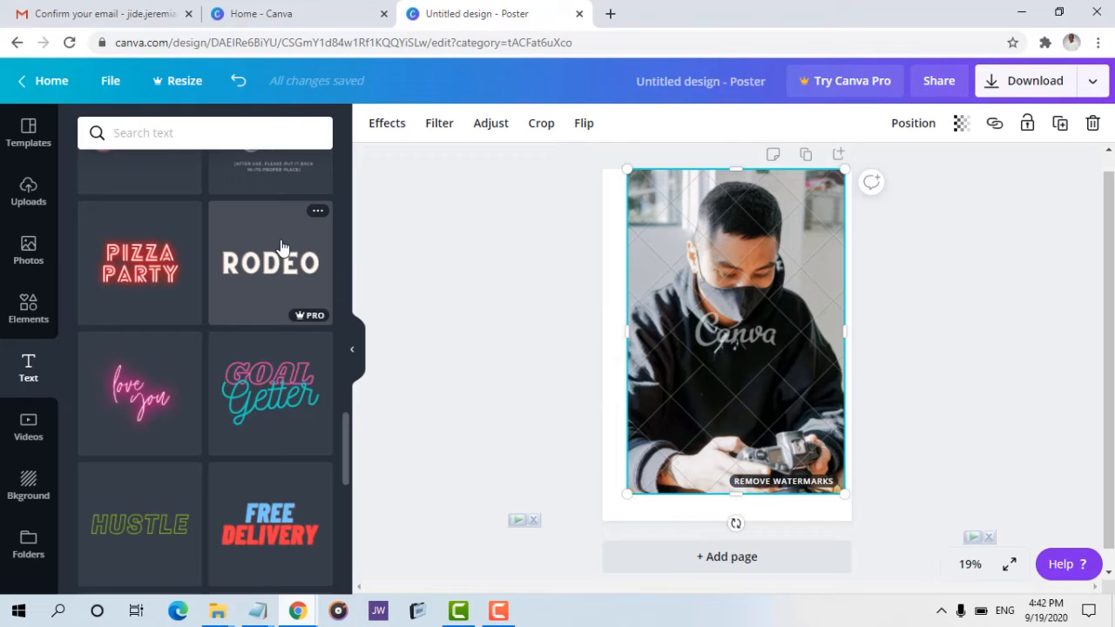
pyautogui.moveTo(297, 610)
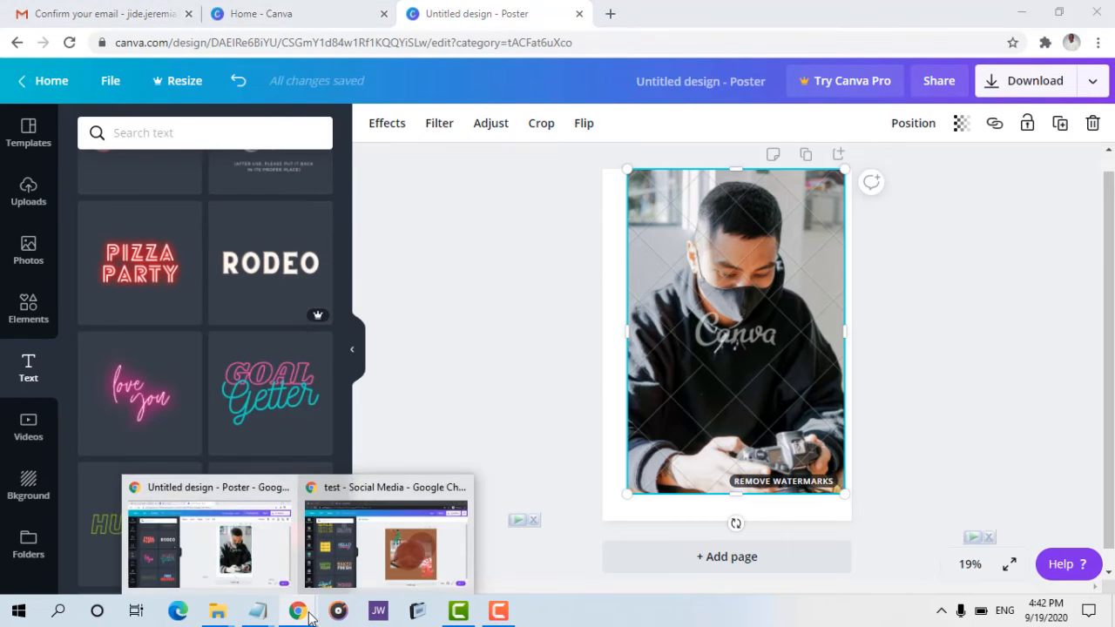
pyautogui.click(383, 522)
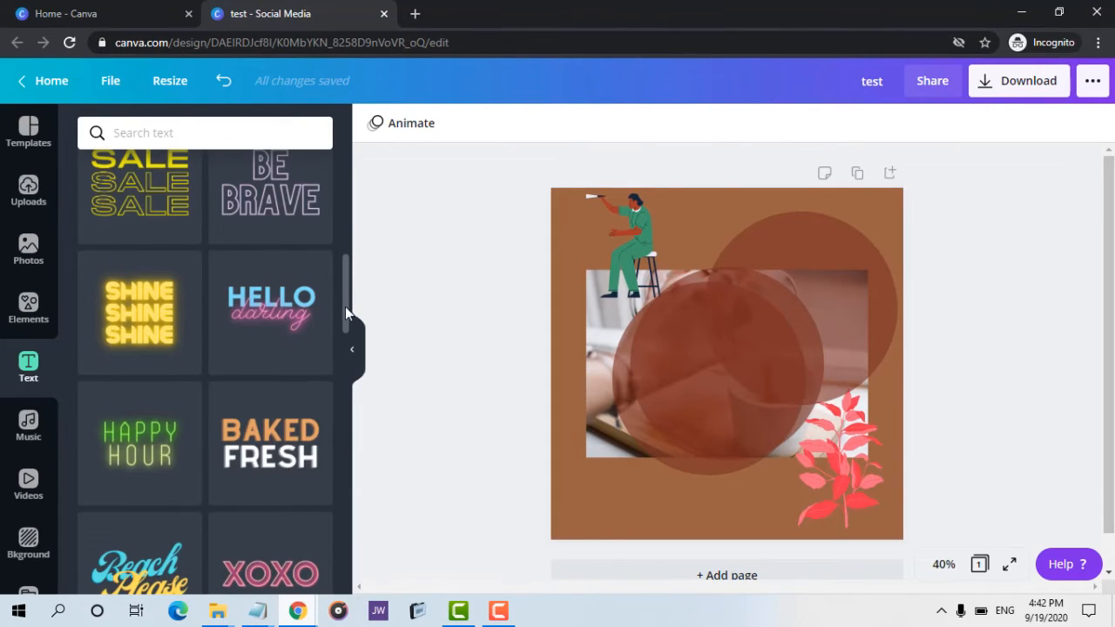
# Open the Music panel, browse its audio categories, and preview the track When I See Blue.
pyautogui.click(28, 433)
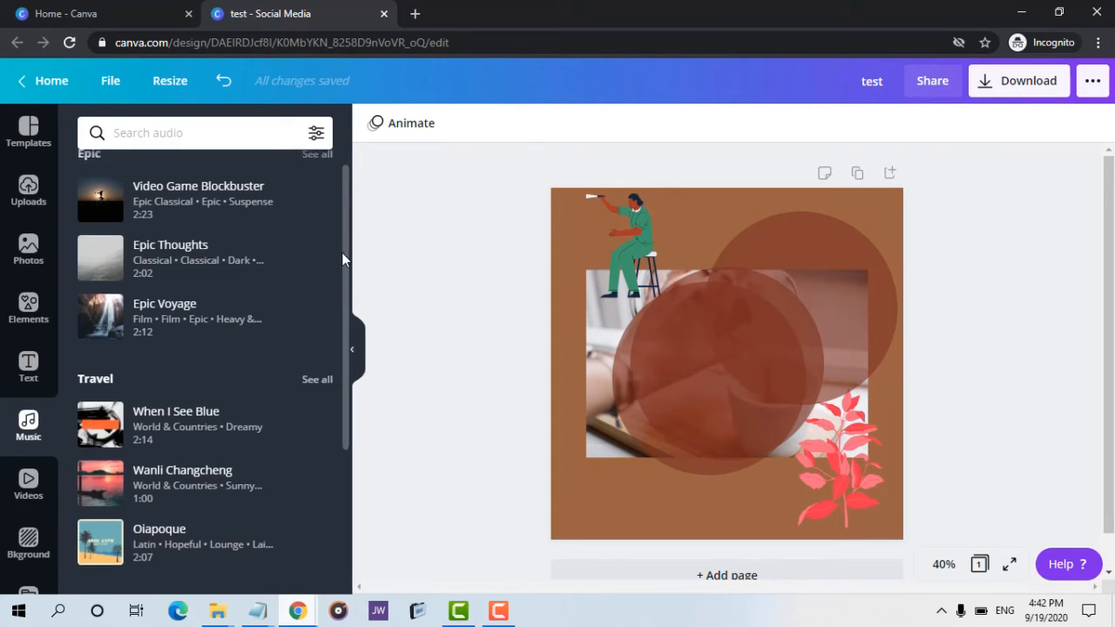
pyautogui.scroll(-2, 340, 261)
pyautogui.scroll(-2, 337, 330)
pyautogui.scroll(-2, 337, 339)
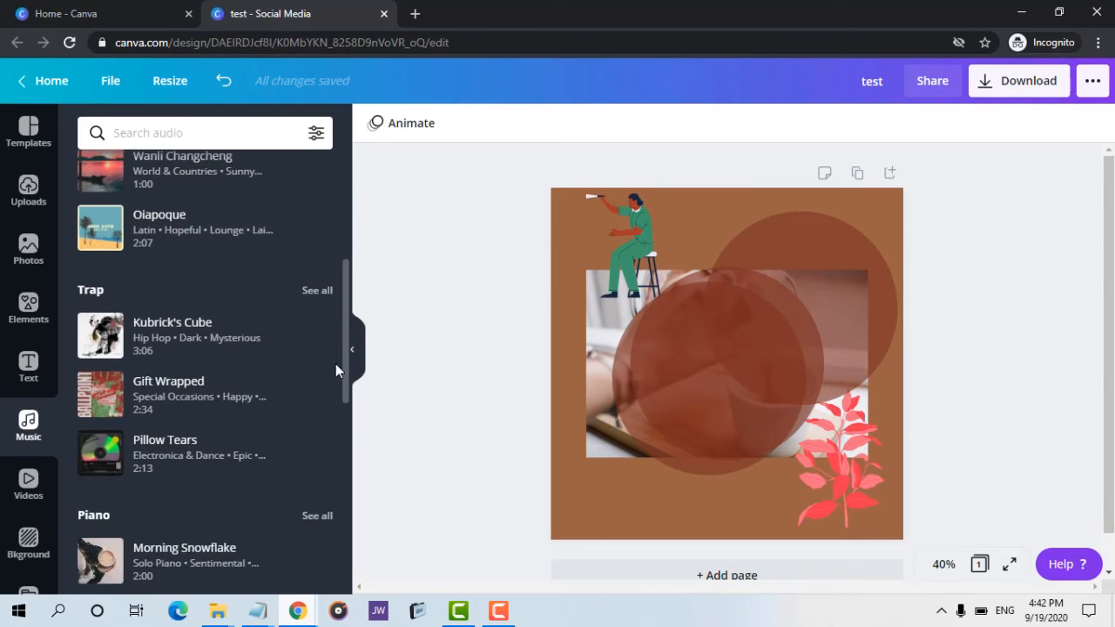
pyautogui.scroll(-4, 343, 428)
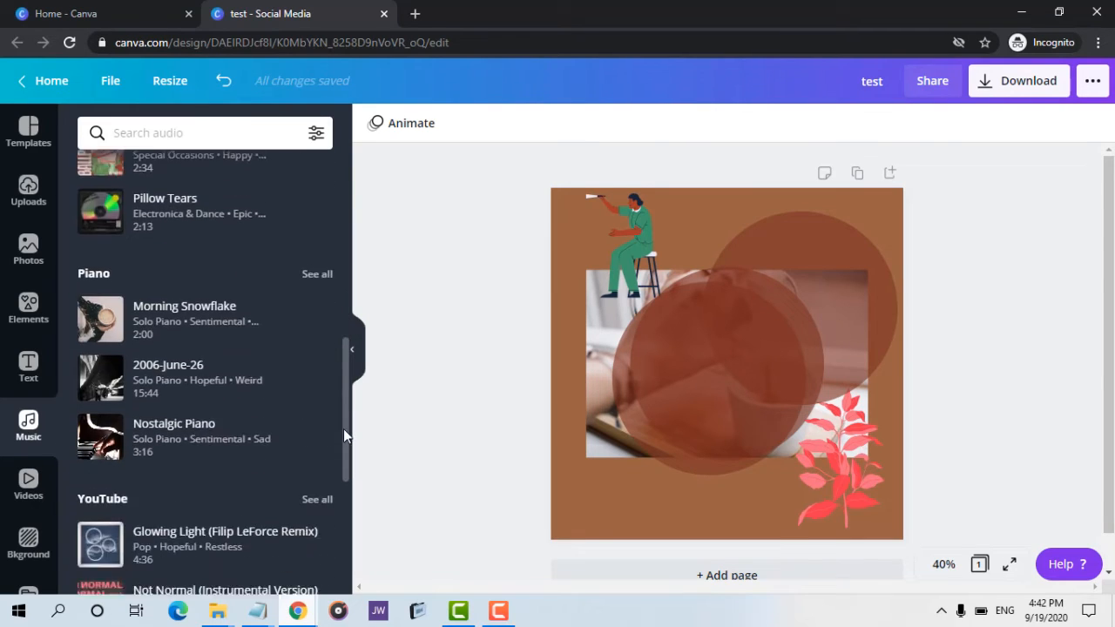
pyautogui.scroll(-1, 344, 480)
pyautogui.scroll(4, 353, 450)
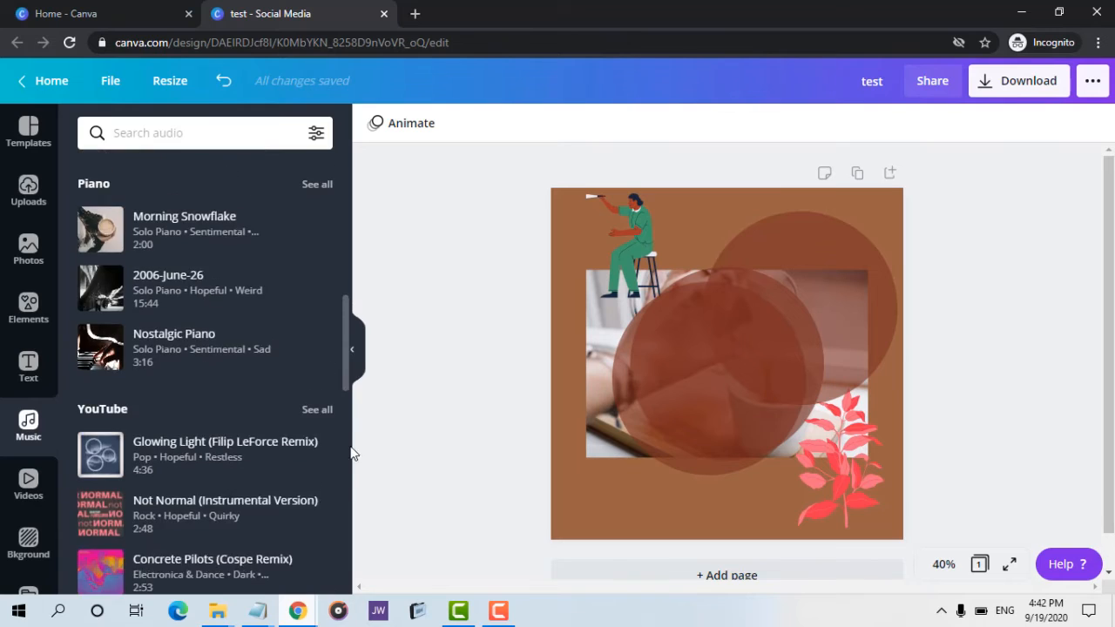
pyautogui.scroll(-3, 354, 428)
pyautogui.scroll(-3, 353, 485)
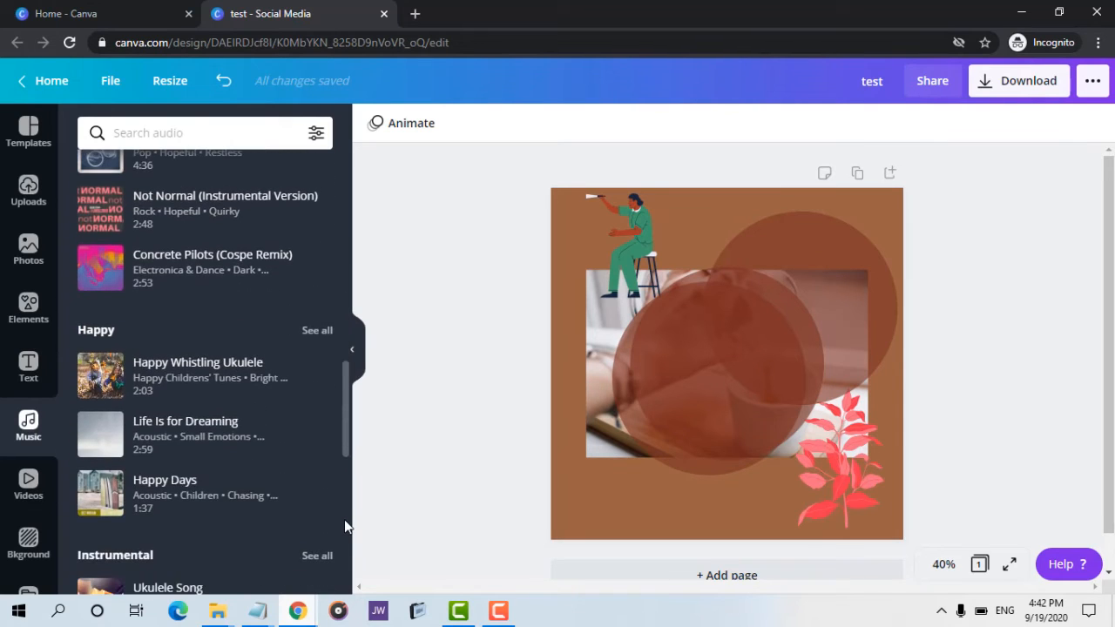
pyautogui.scroll(8, 353, 445)
pyautogui.scroll(2, 365, 328)
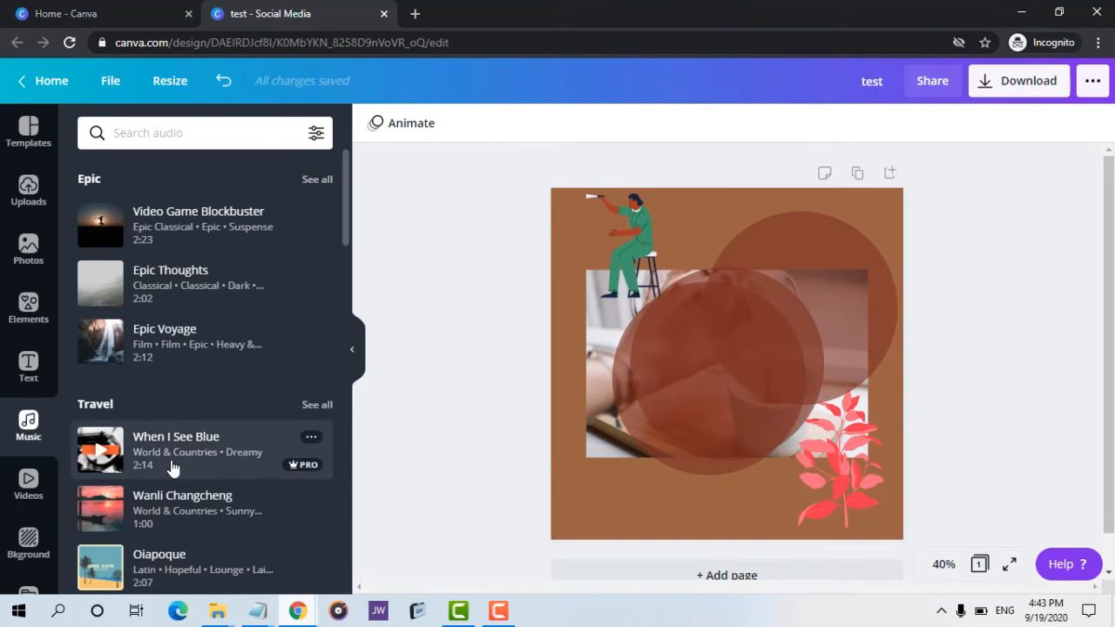
pyautogui.click(91, 453)
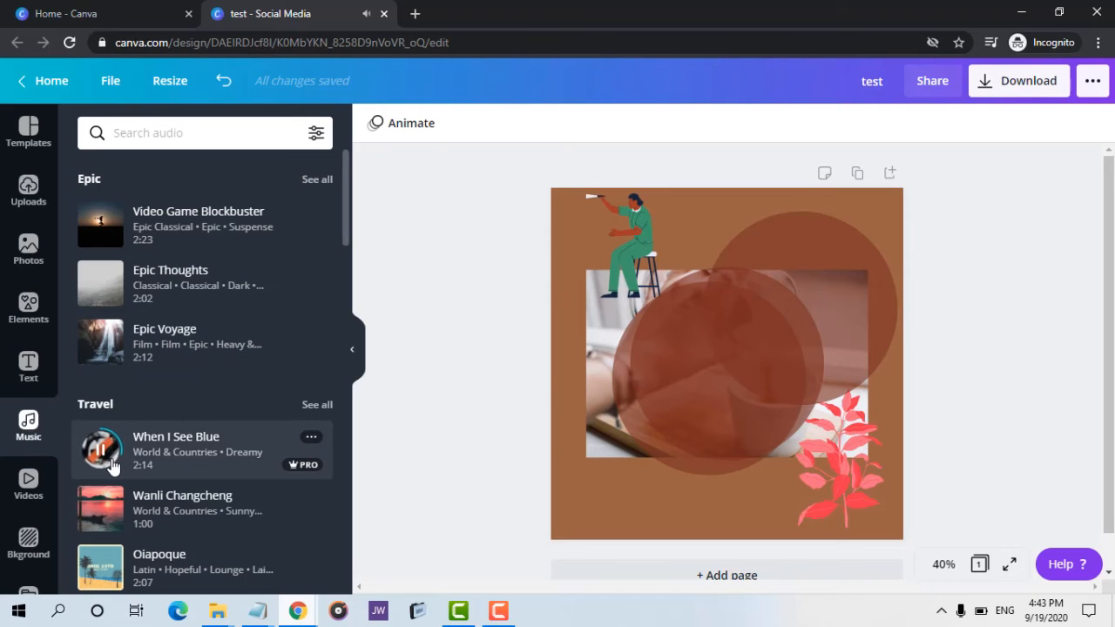
# Open the Videos panel and scroll through its video categories.
pyautogui.click(28, 485)
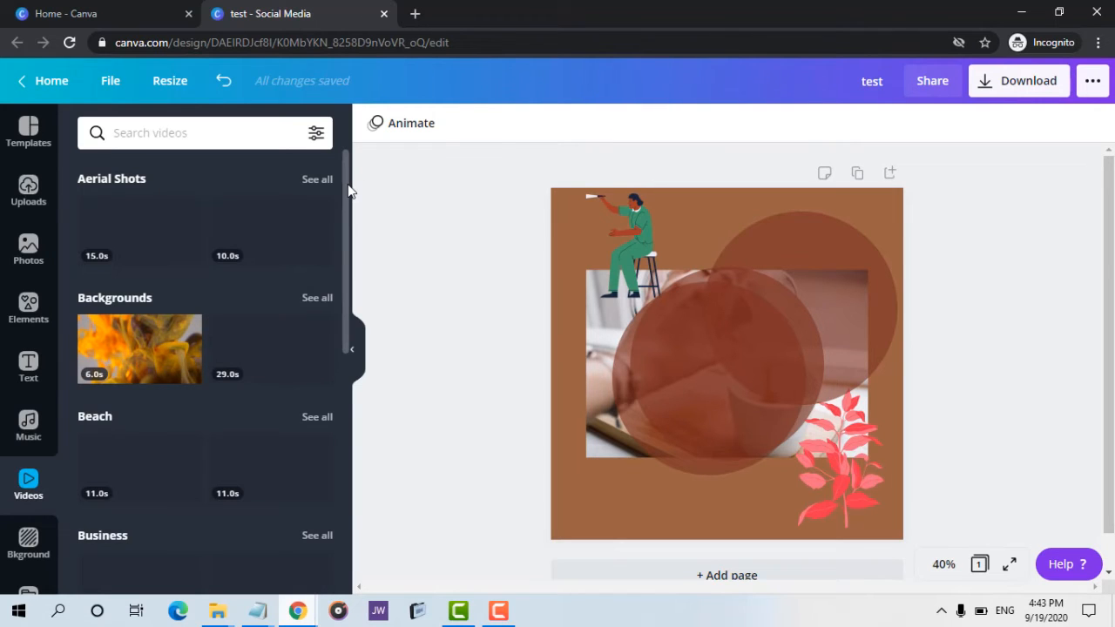
pyautogui.scroll(-1, 341, 213)
pyautogui.scroll(-1, 338, 253)
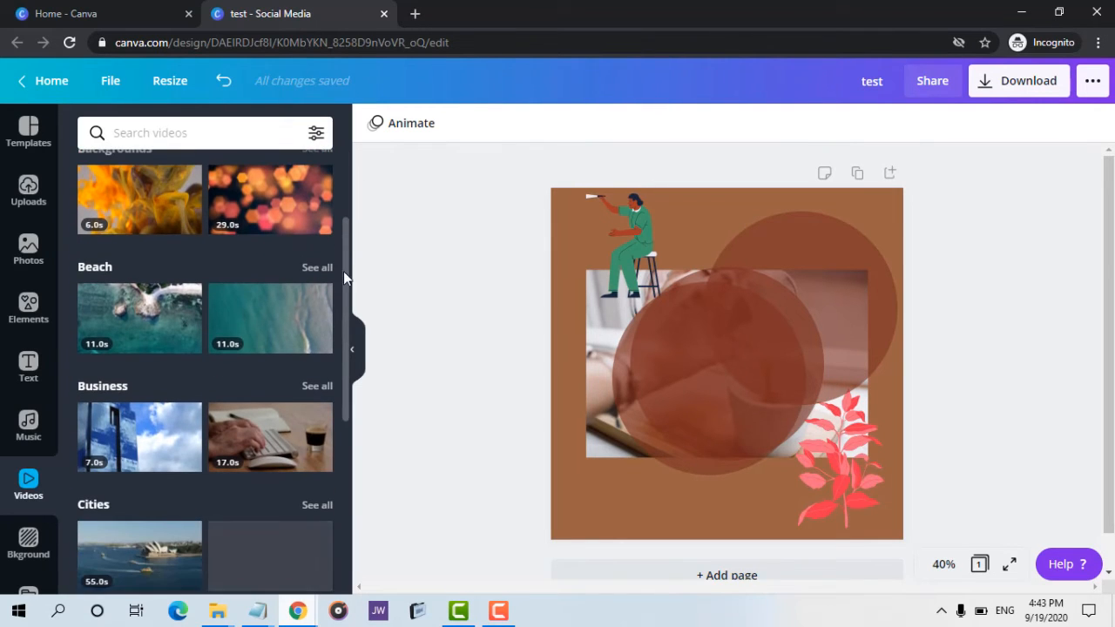
pyautogui.scroll(-1, 345, 280)
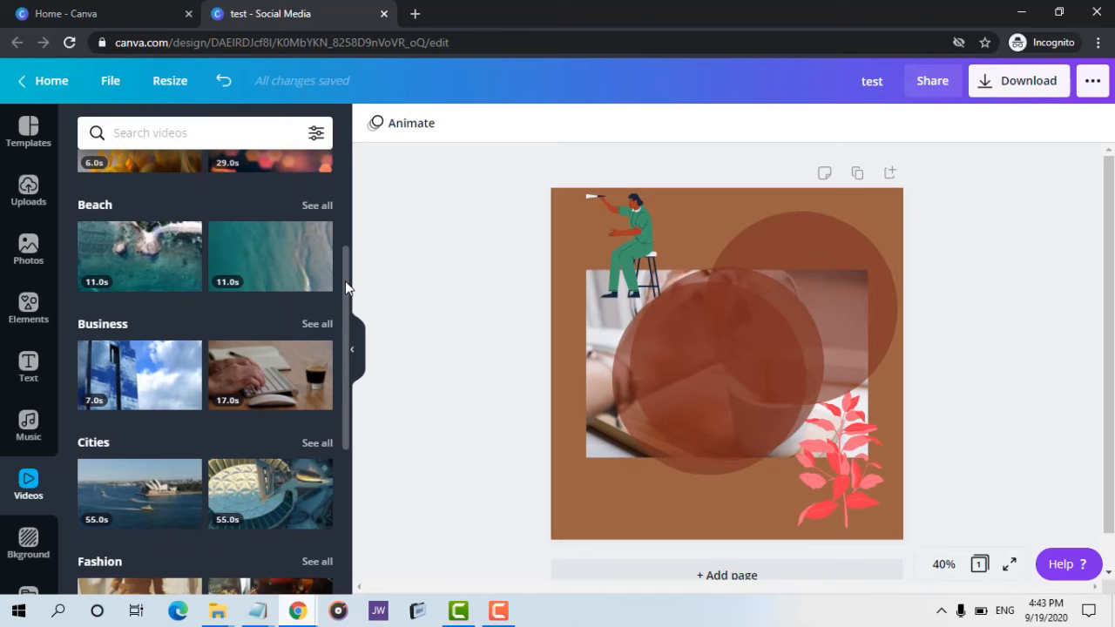
pyautogui.moveTo(344, 280); pyautogui.dragTo(345, 307)
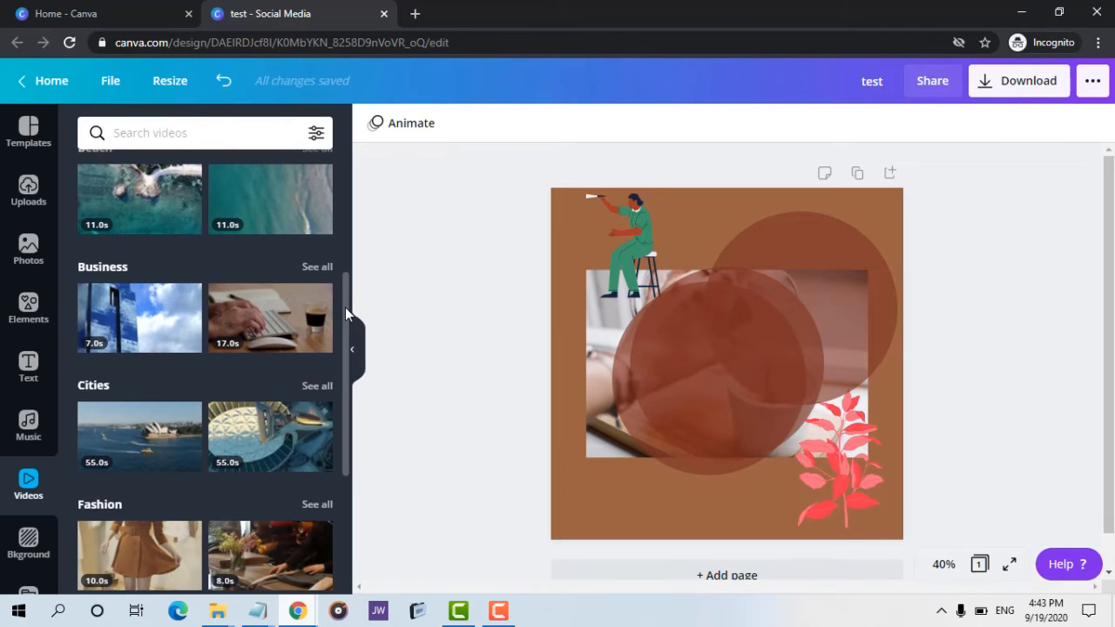
pyautogui.scroll(-1, 345, 306)
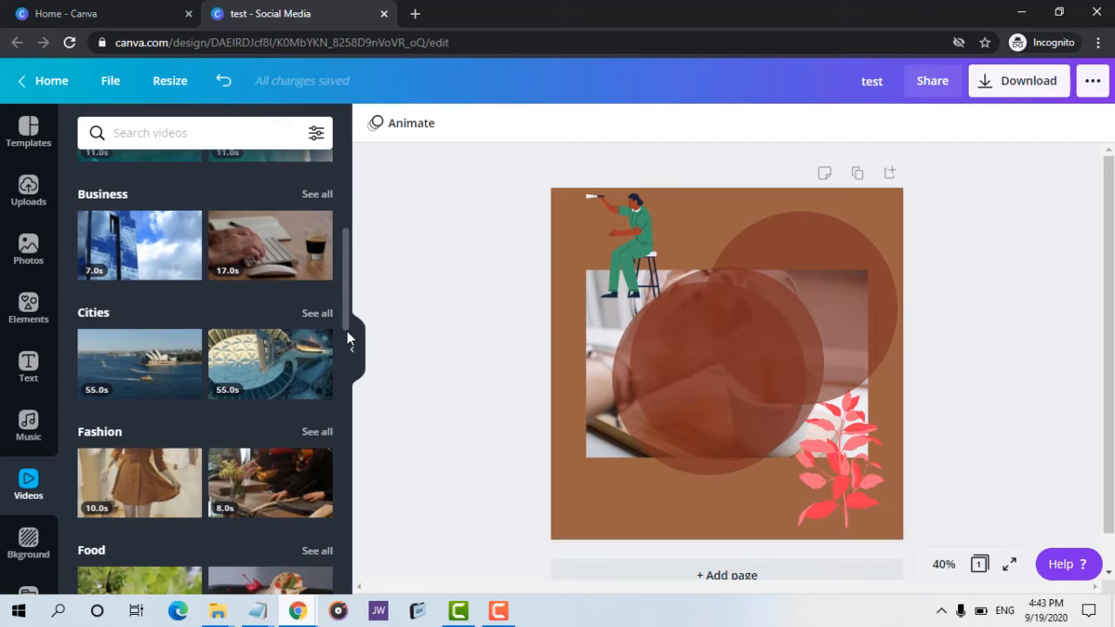
pyautogui.scroll(-15, 283, 326)
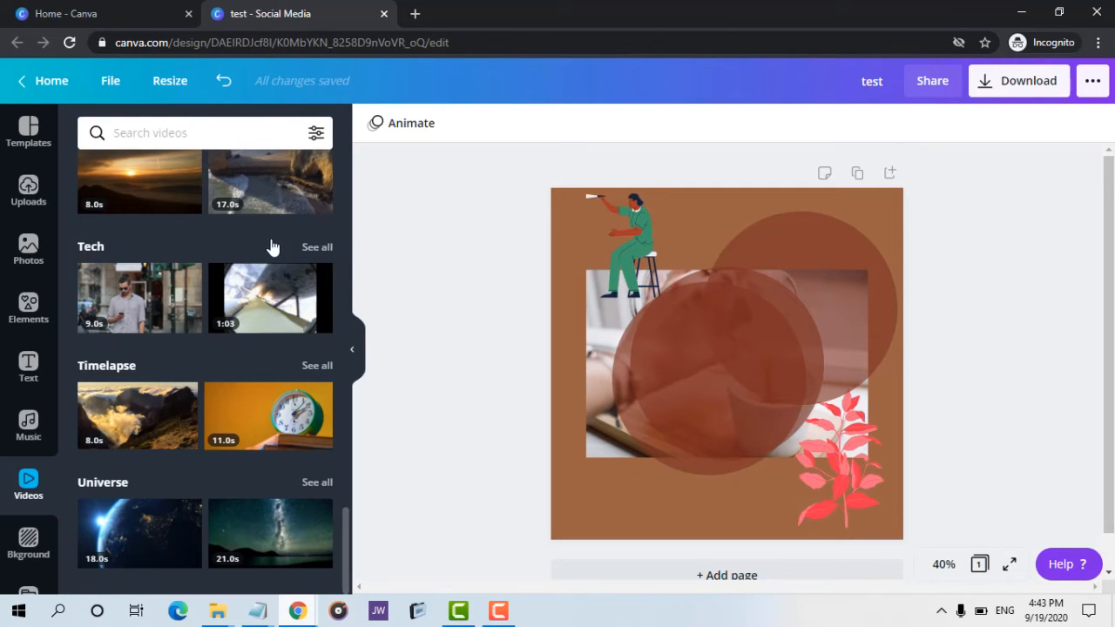
pyautogui.scroll(15, 271, 247)
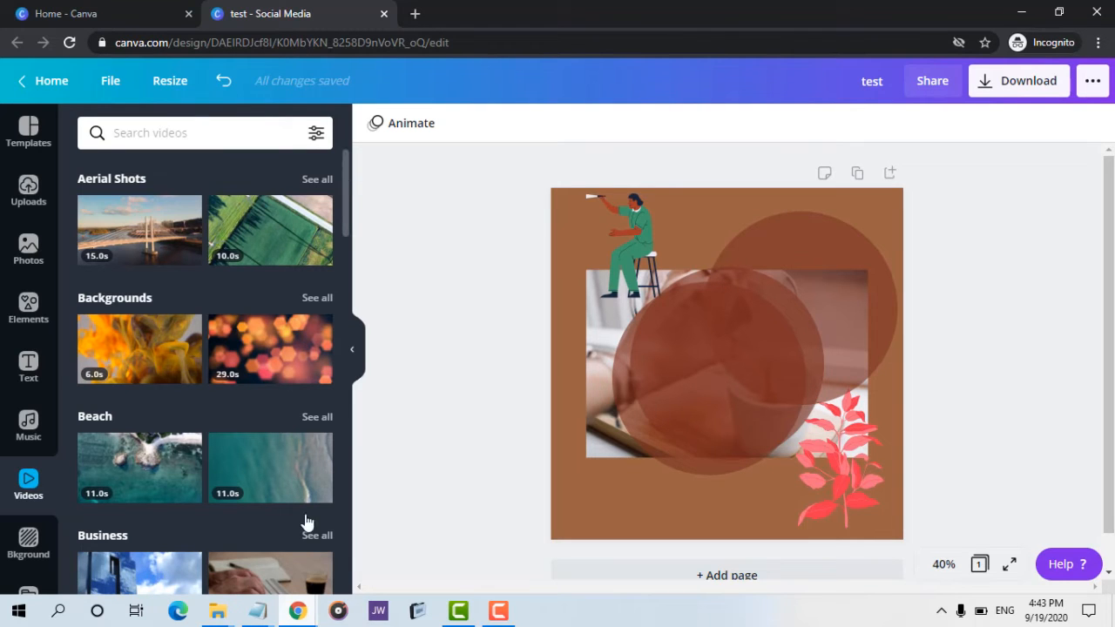
# Browse the Videos panel in the Poster design's window and return to the test design.
pyautogui.moveTo(297, 609)
pyautogui.click(228, 533)
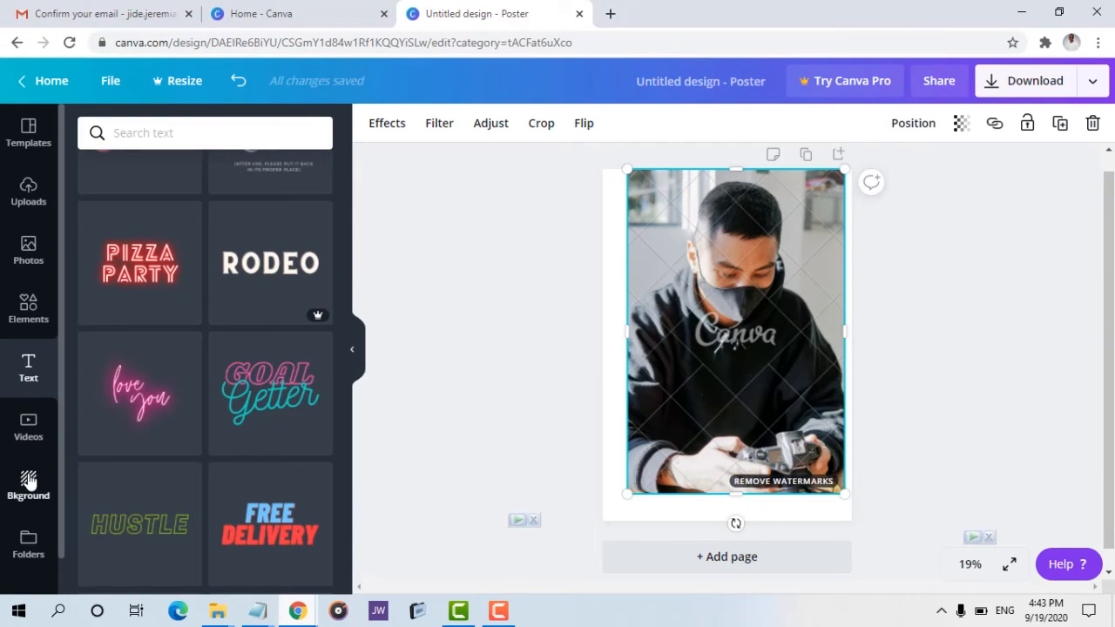
pyautogui.click(33, 428)
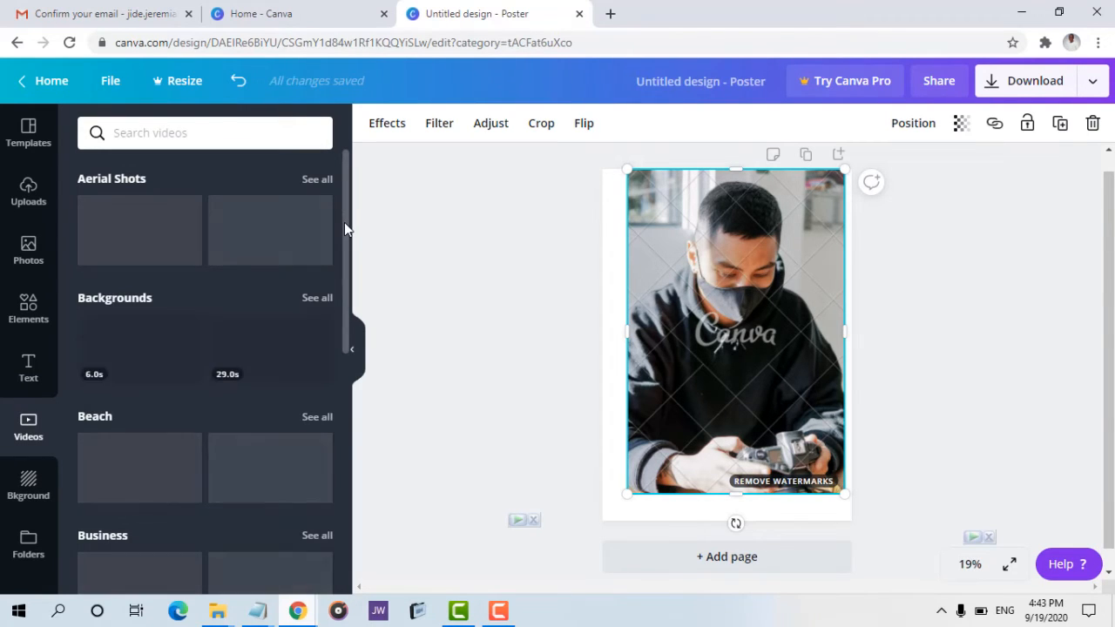
pyautogui.moveTo(344, 222); pyautogui.dragTo(339, 484)
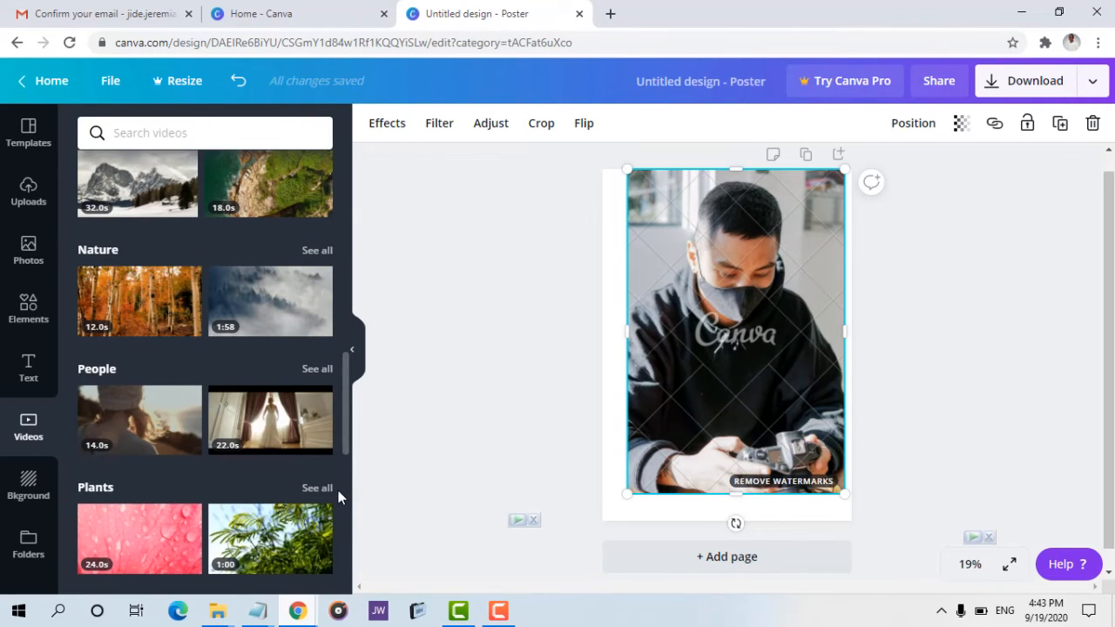
pyautogui.scroll(-2, 338, 490)
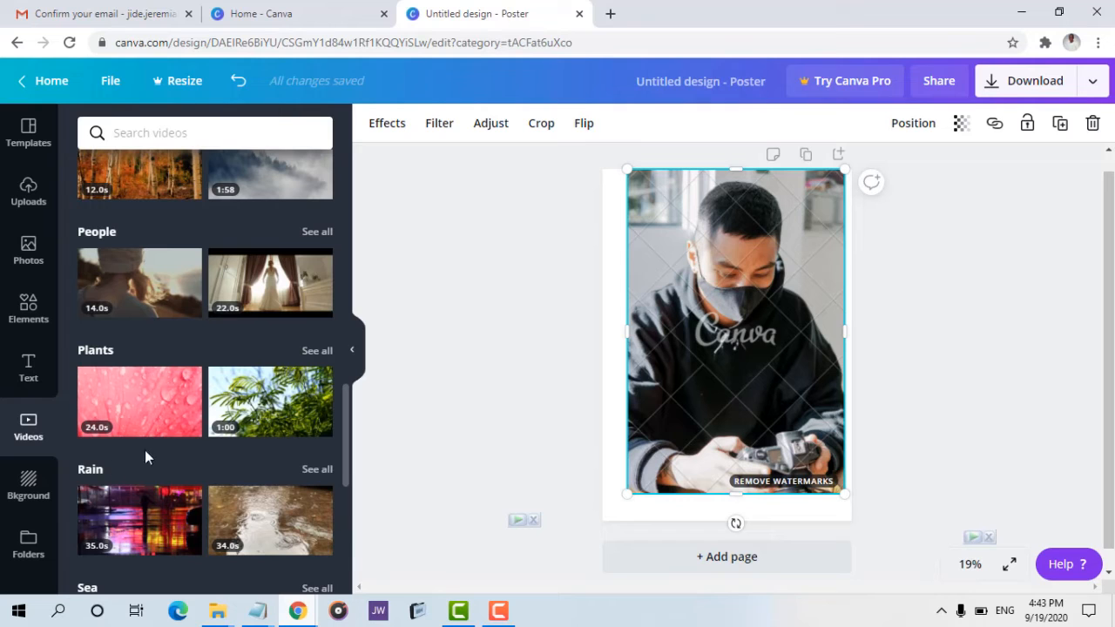
pyautogui.moveTo(301, 613)
pyautogui.click(370, 537)
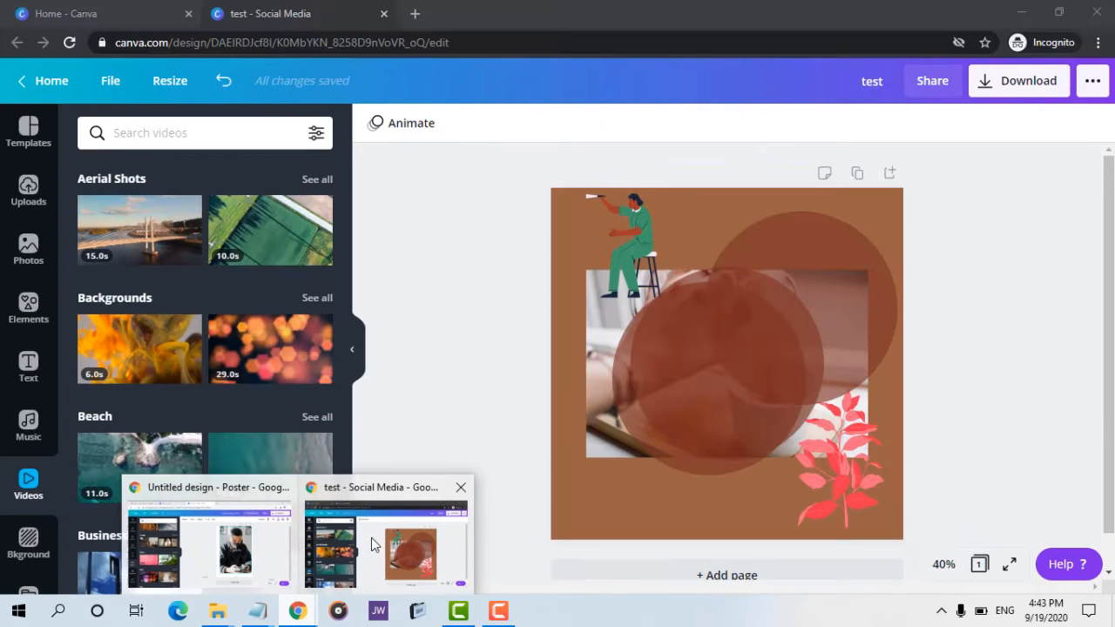
# Open the Background panel and set the page background to the hazy landscape image.
pyautogui.click(29, 545)
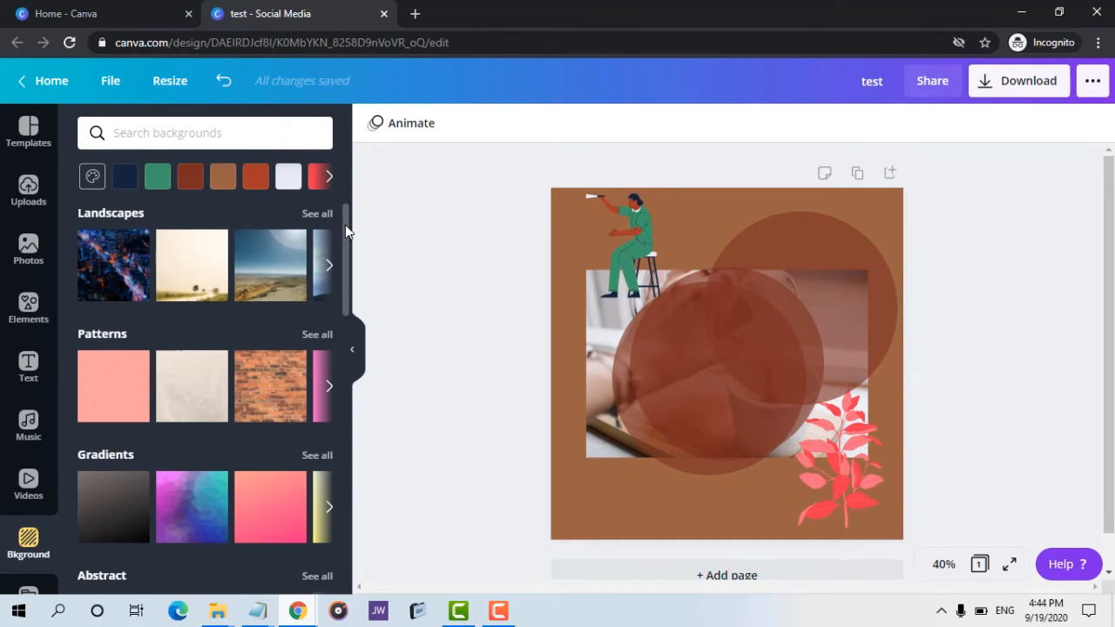
pyautogui.moveTo(344, 229)
pyautogui.mouseDown()
pyautogui.moveTo(347, 382)
pyautogui.moveTo(339, 308)
pyautogui.moveTo(351, 242)
pyautogui.mouseUp()
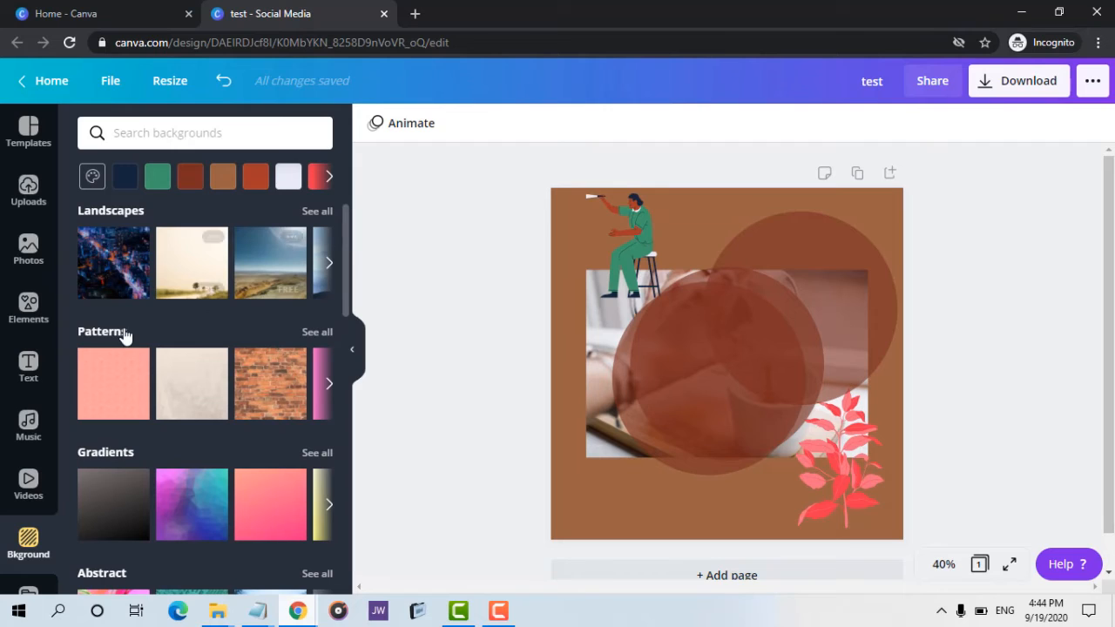
pyautogui.click(116, 387)
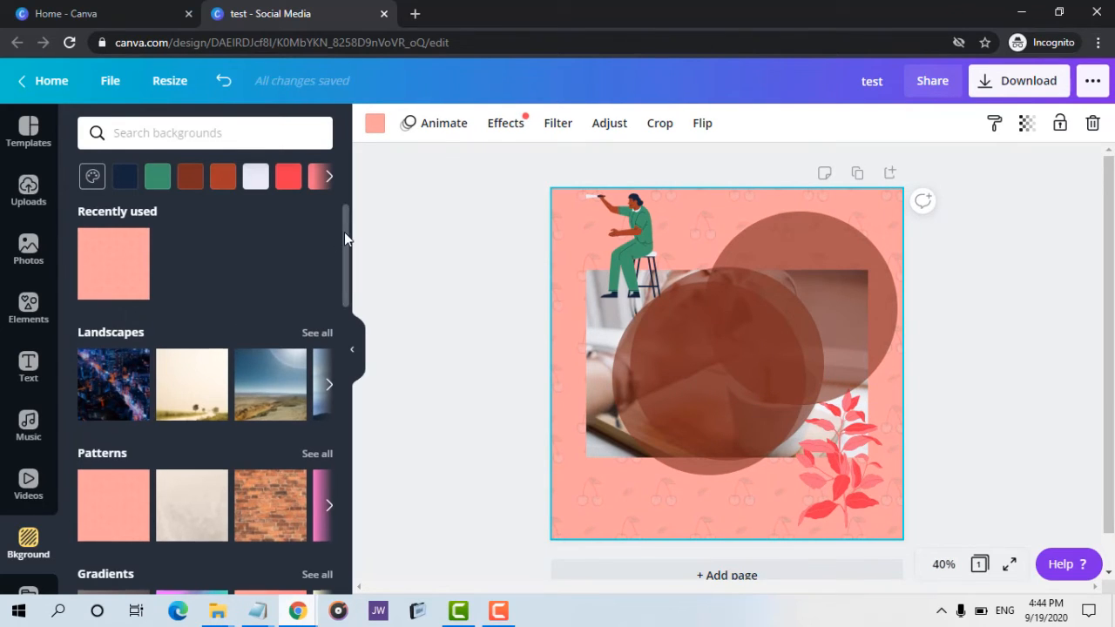
pyautogui.click(195, 400)
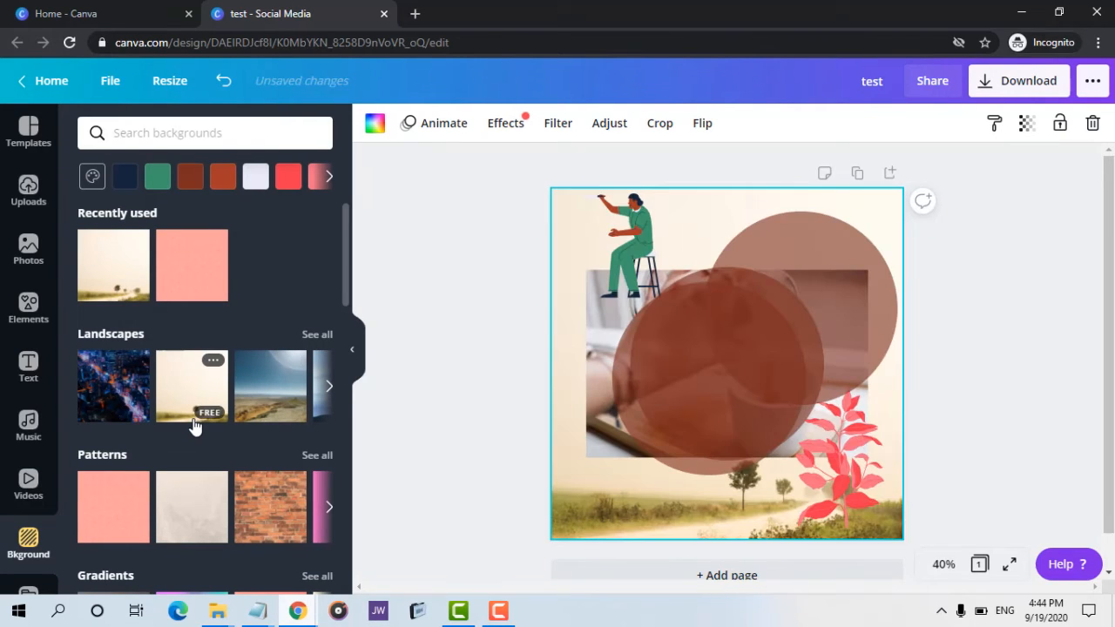
# Delete all three translucent brown circles from the page.
pyautogui.click(708, 332)
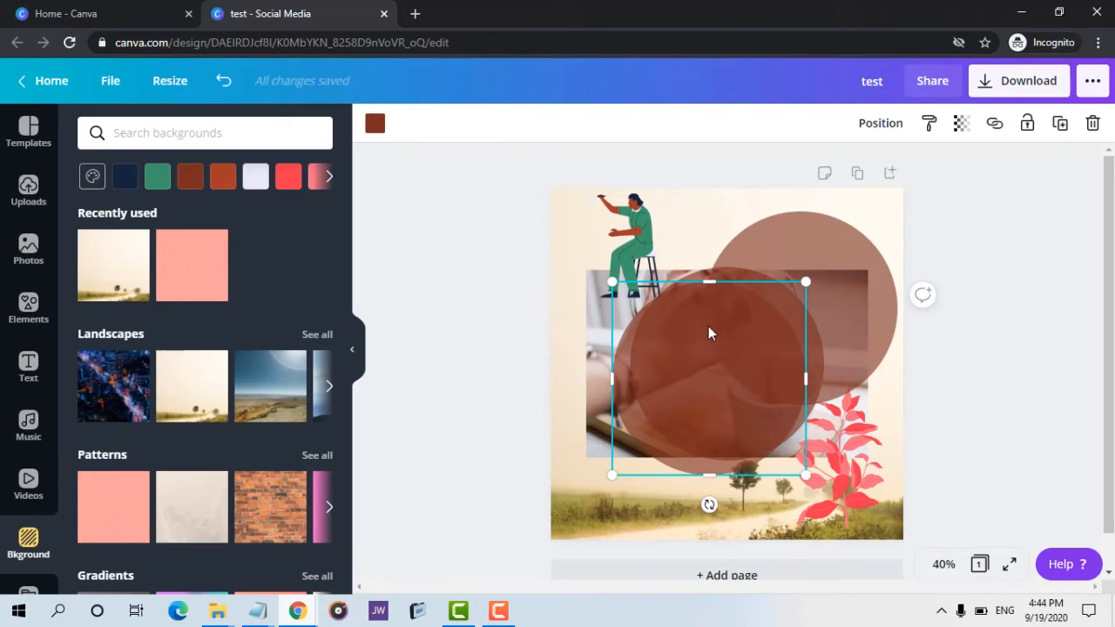
pyautogui.click(1092, 123)
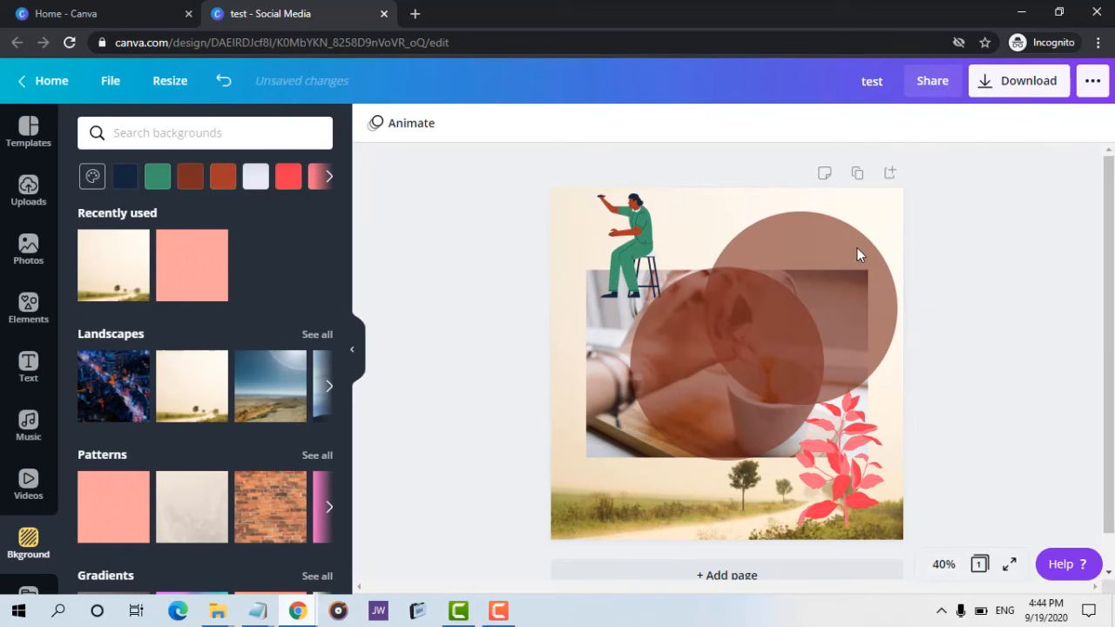
pyautogui.click(857, 248)
pyautogui.click(1092, 123)
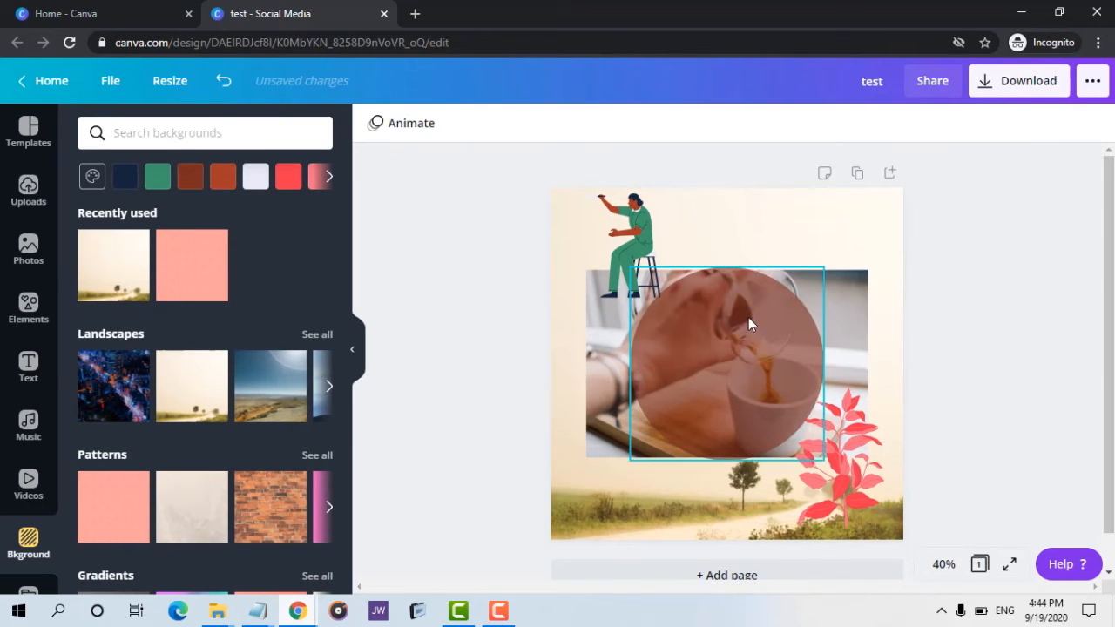
pyautogui.click(795, 290)
pyautogui.click(1093, 125)
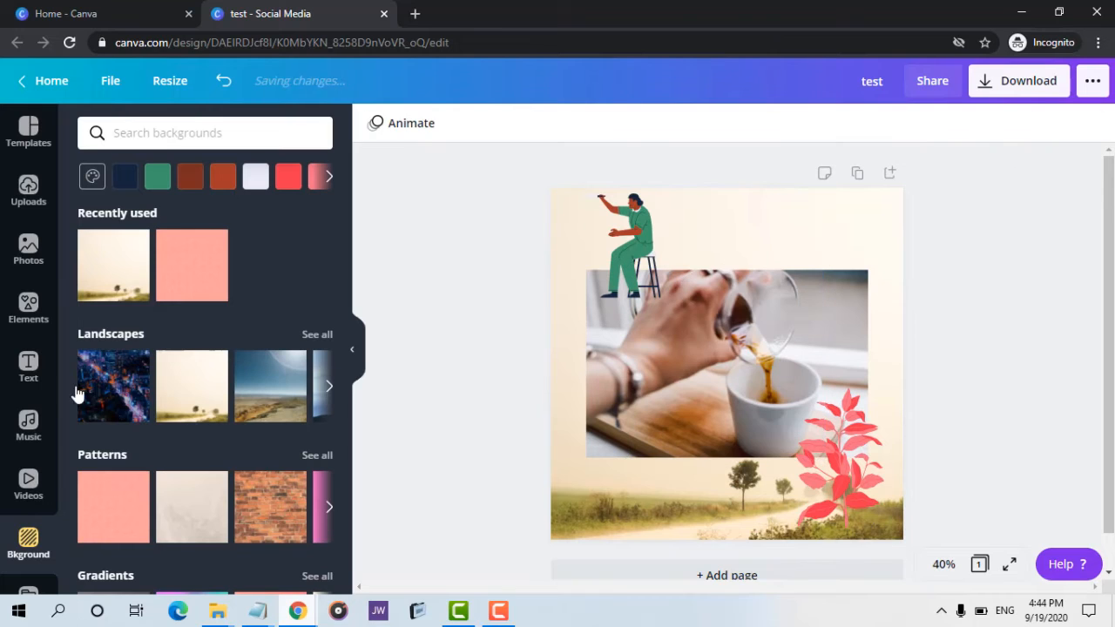
# Browse the Folders panel and the More panel's Canva apps and integrations.
pyautogui.scroll(-3, 7, 379)
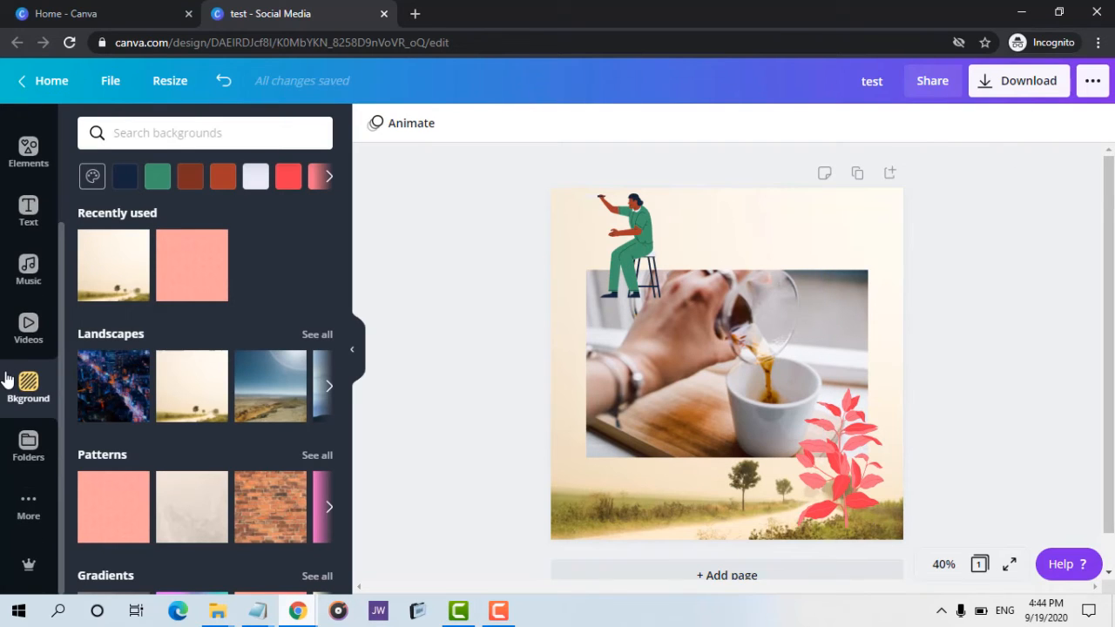
pyautogui.click(26, 442)
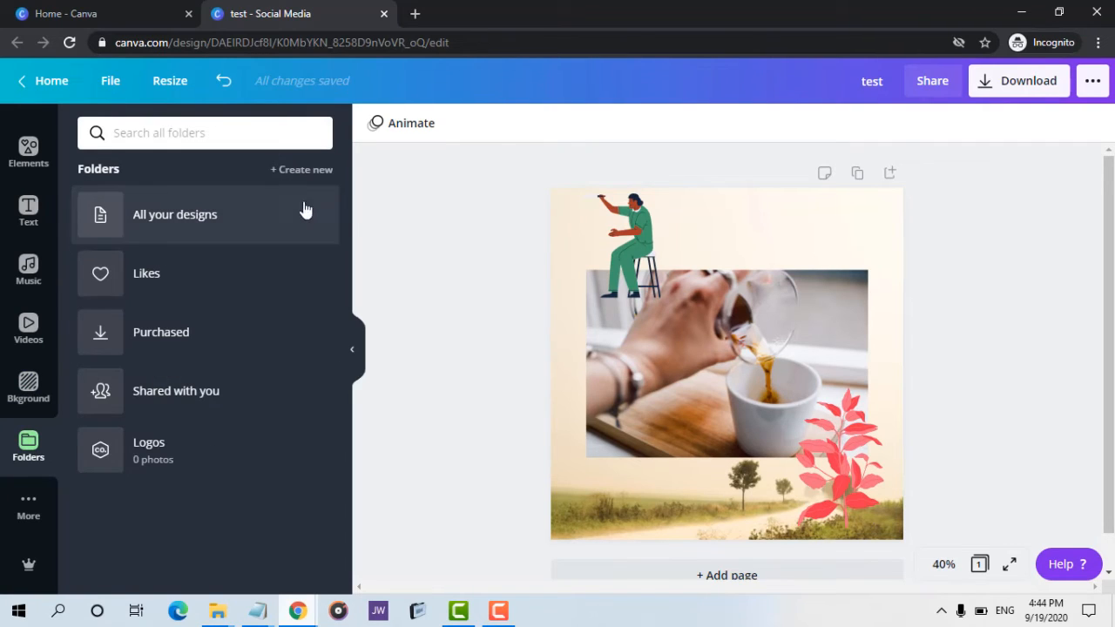
pyautogui.click(27, 514)
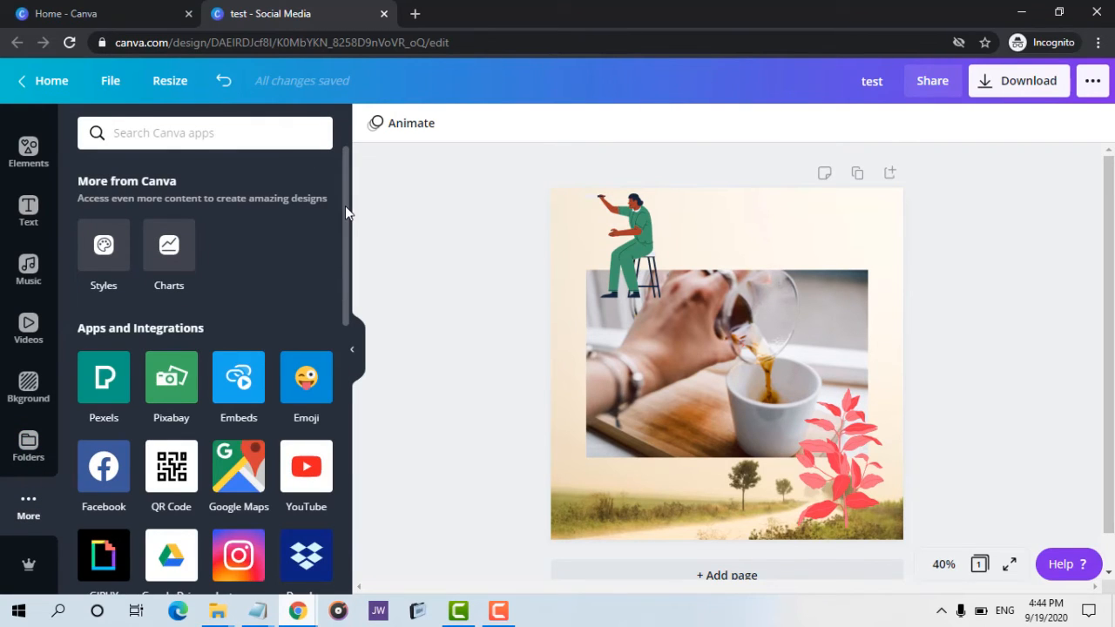
pyautogui.scroll(-3, 345, 227)
pyautogui.moveTo(345, 305); pyautogui.dragTo(351, 224)
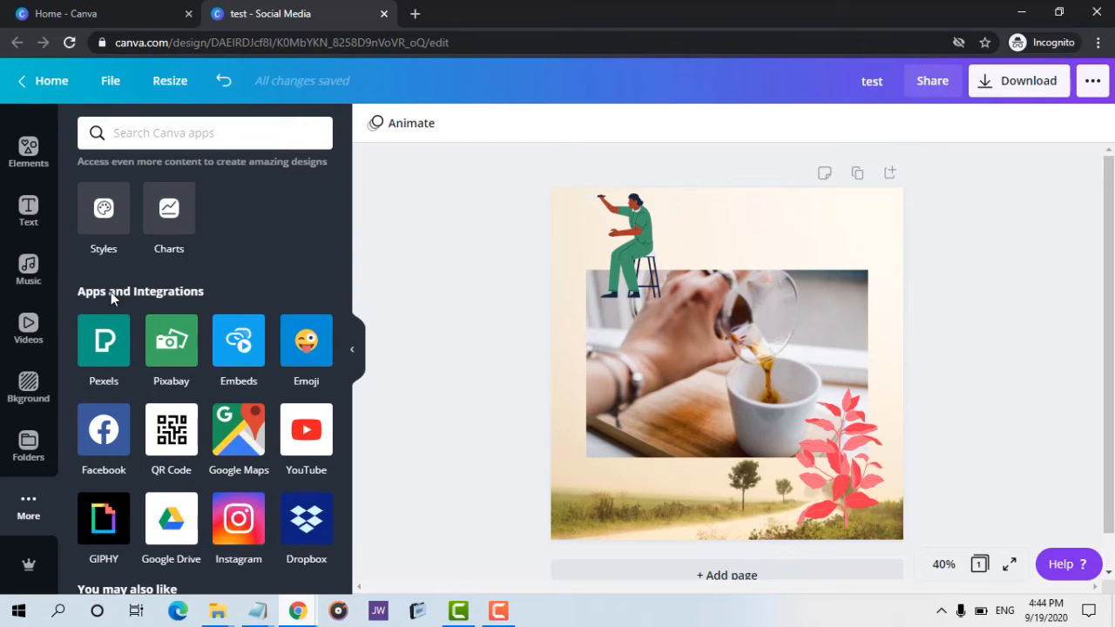
pyautogui.scroll(1, 179, 294)
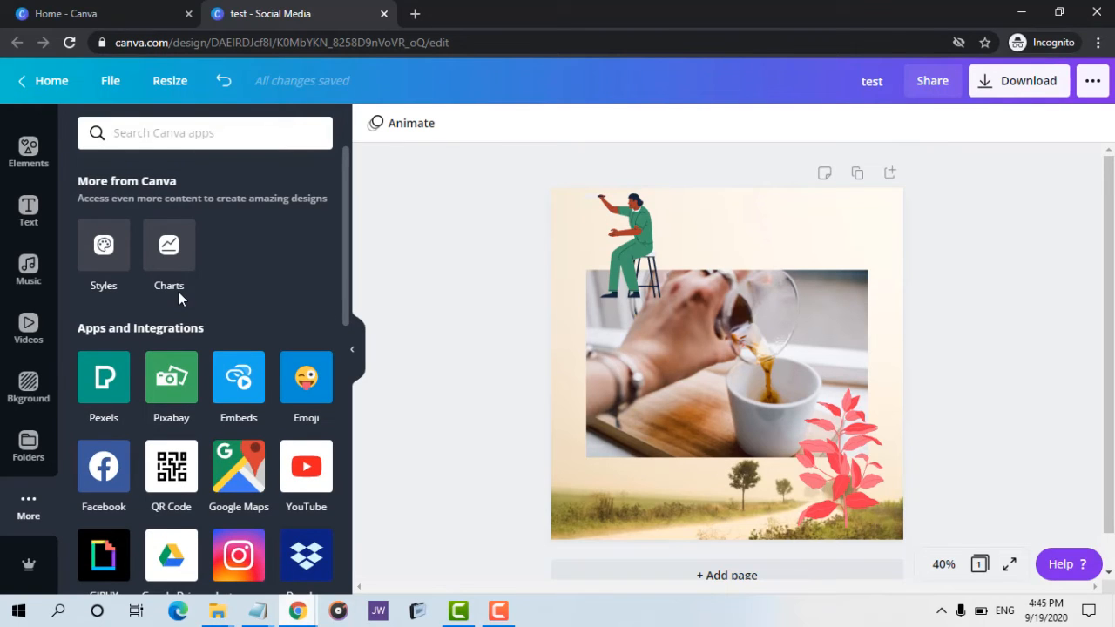
pyautogui.scroll(3, 14, 299)
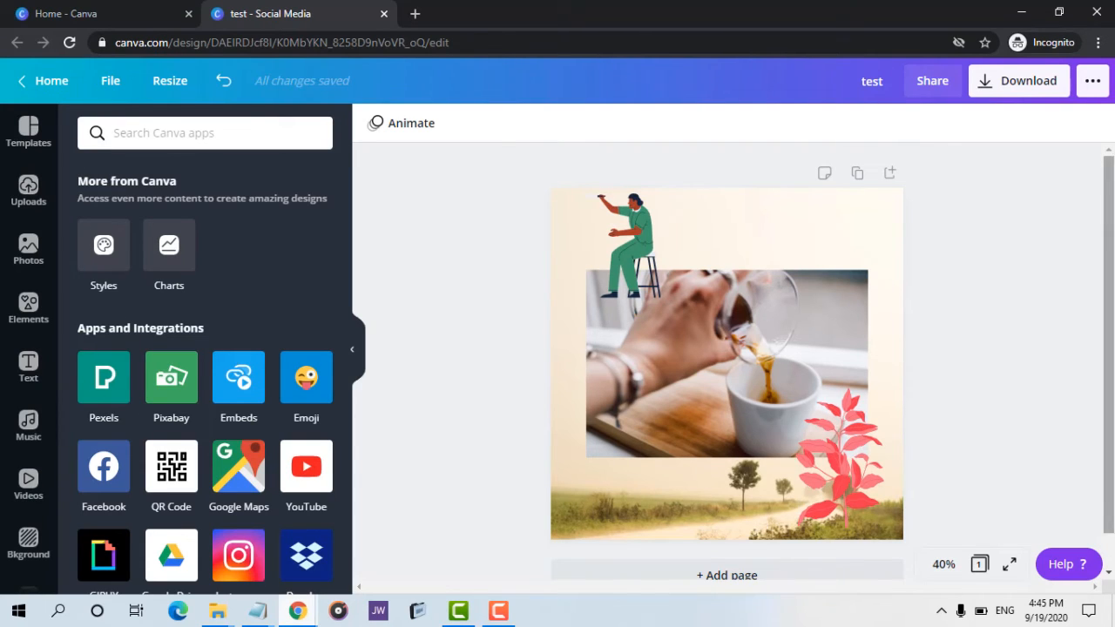
pyautogui.scroll(-1, 726, 349)
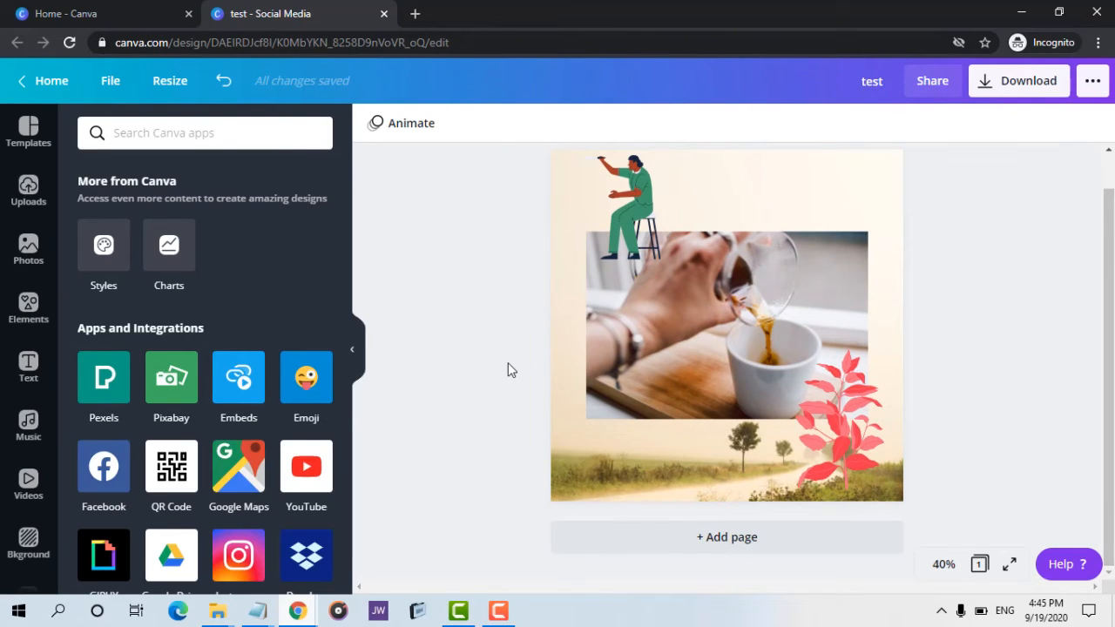
pyautogui.scroll(1, 509, 364)
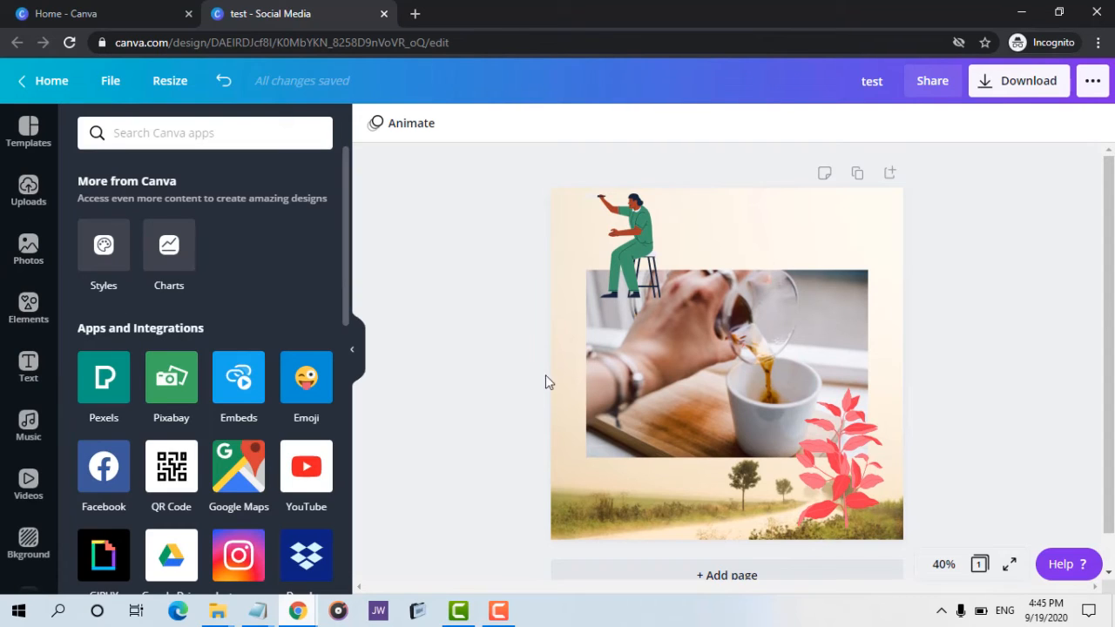
# Preview the design's pages in grid view and then as a full-screen presentation.
pyautogui.click(979, 566)
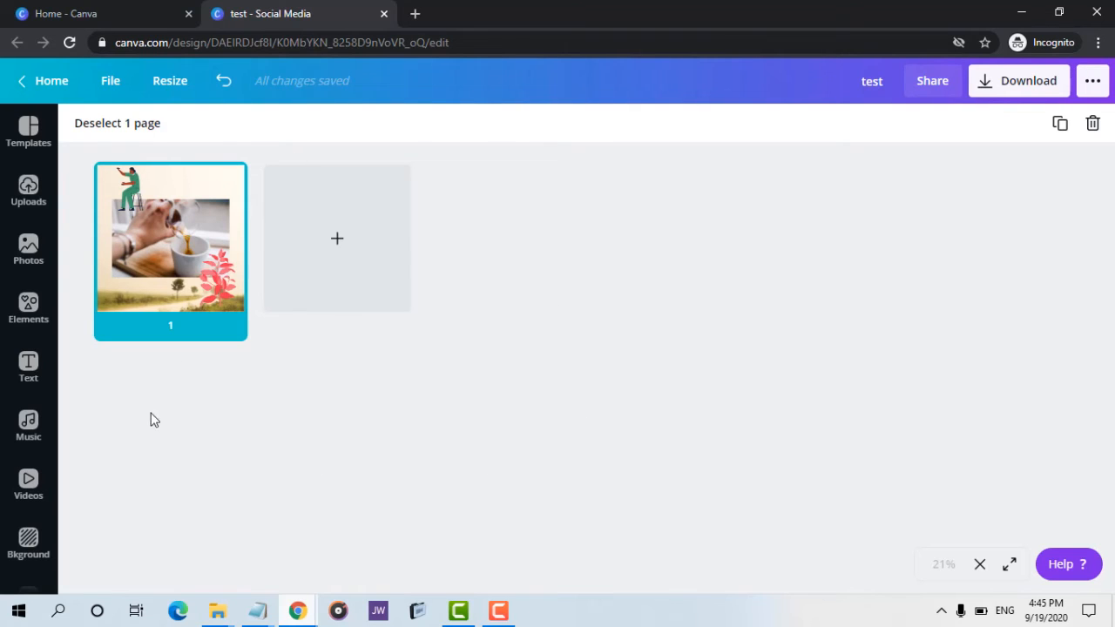
pyautogui.click(154, 326)
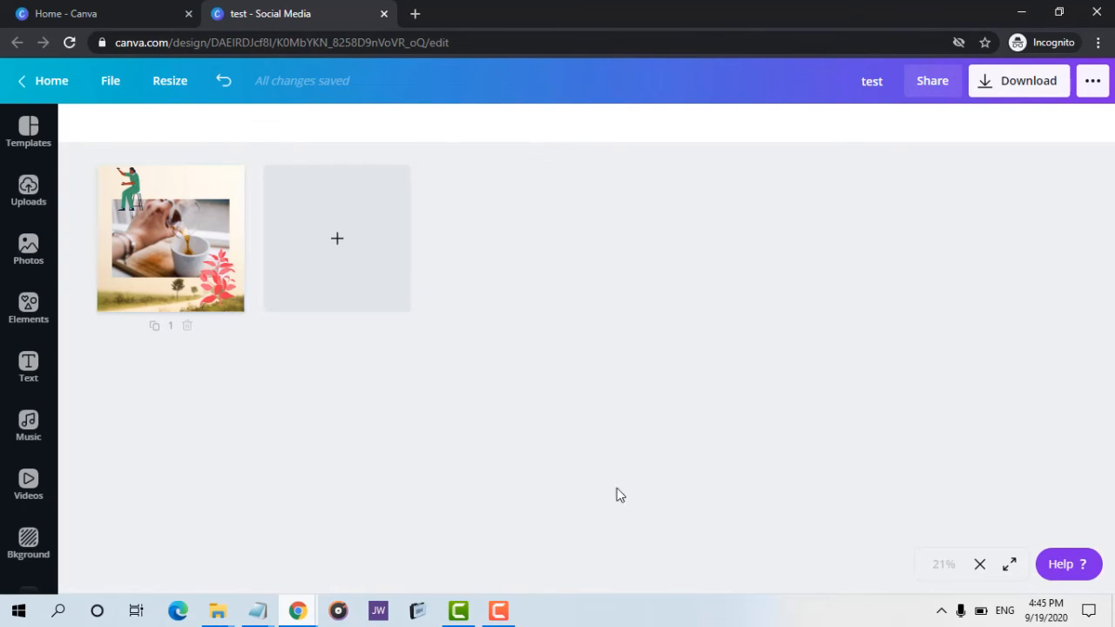
pyautogui.click(977, 565)
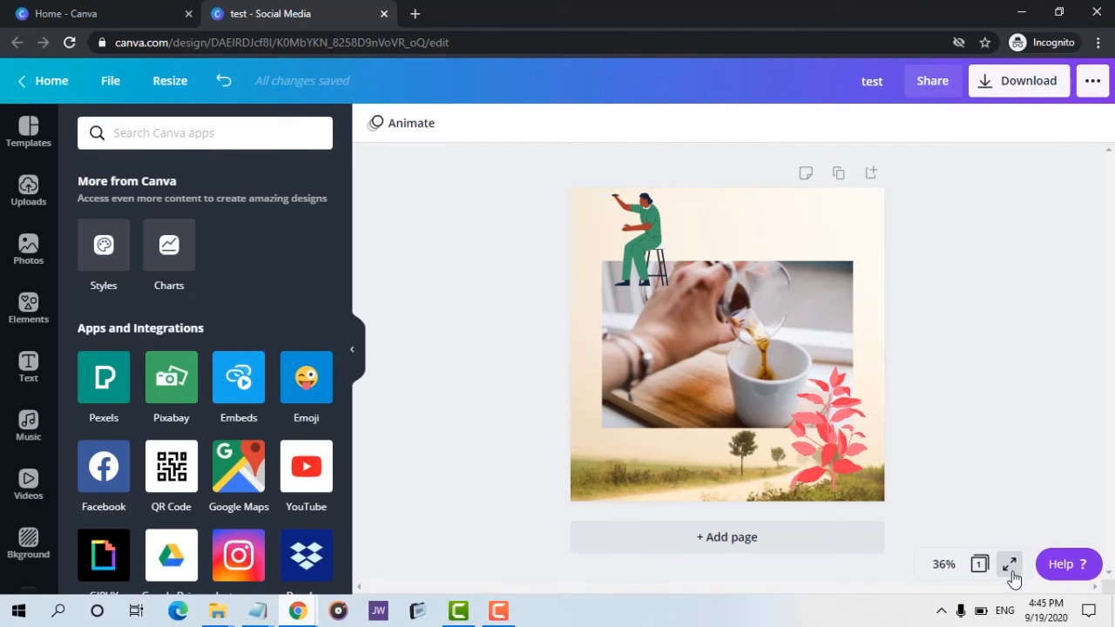
pyautogui.click(1009, 565)
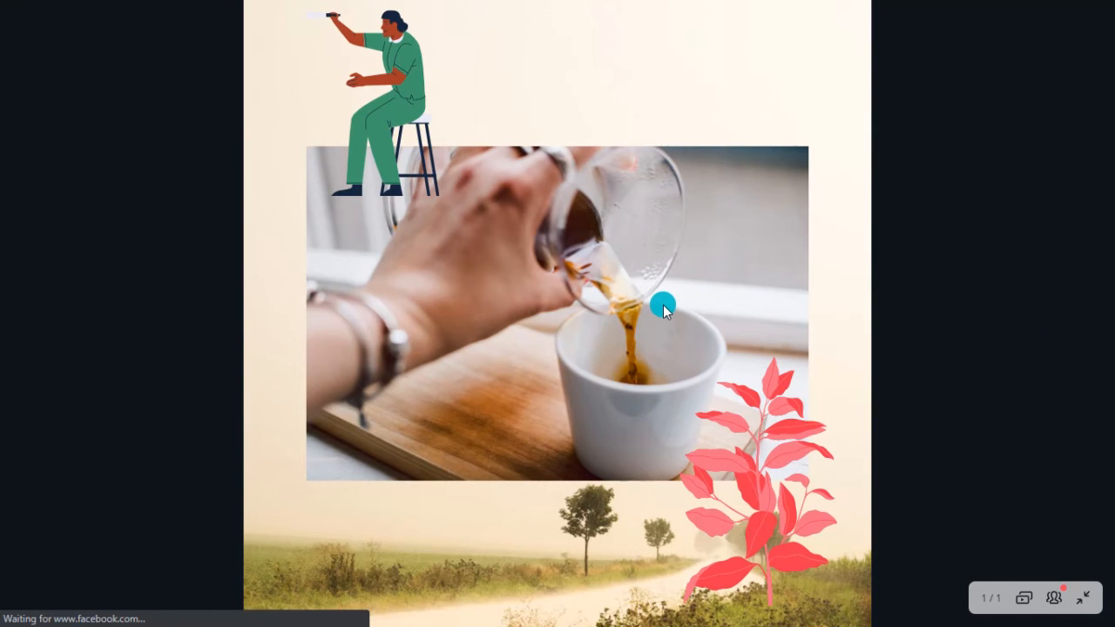
pyautogui.press('Escape')
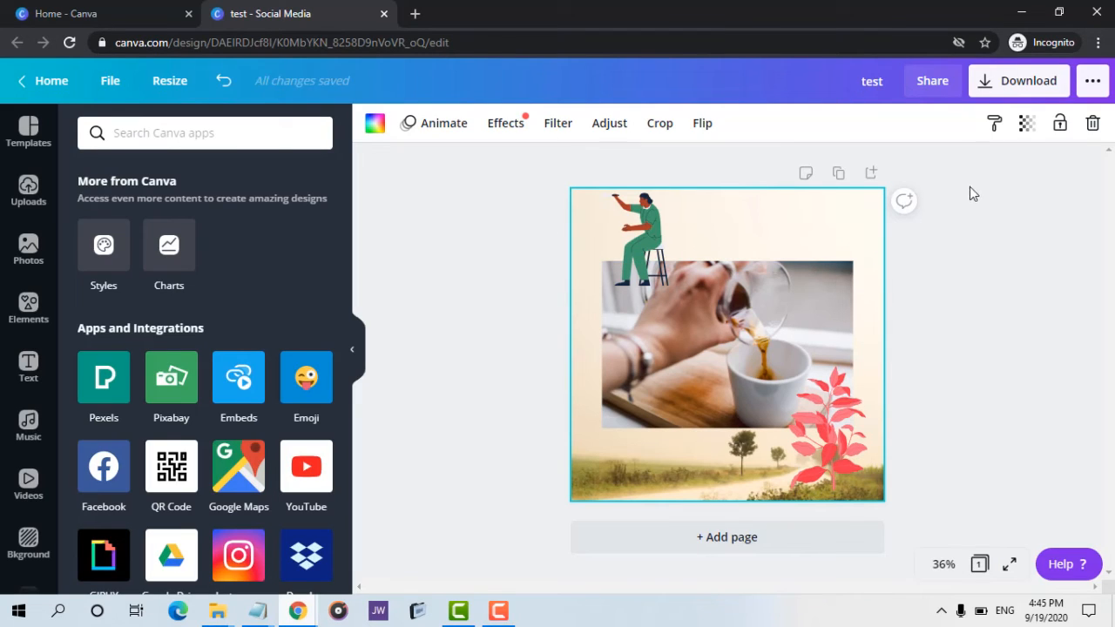
# Open the test design's publishing options and switch to the Poster design's window.
pyautogui.click(1093, 81)
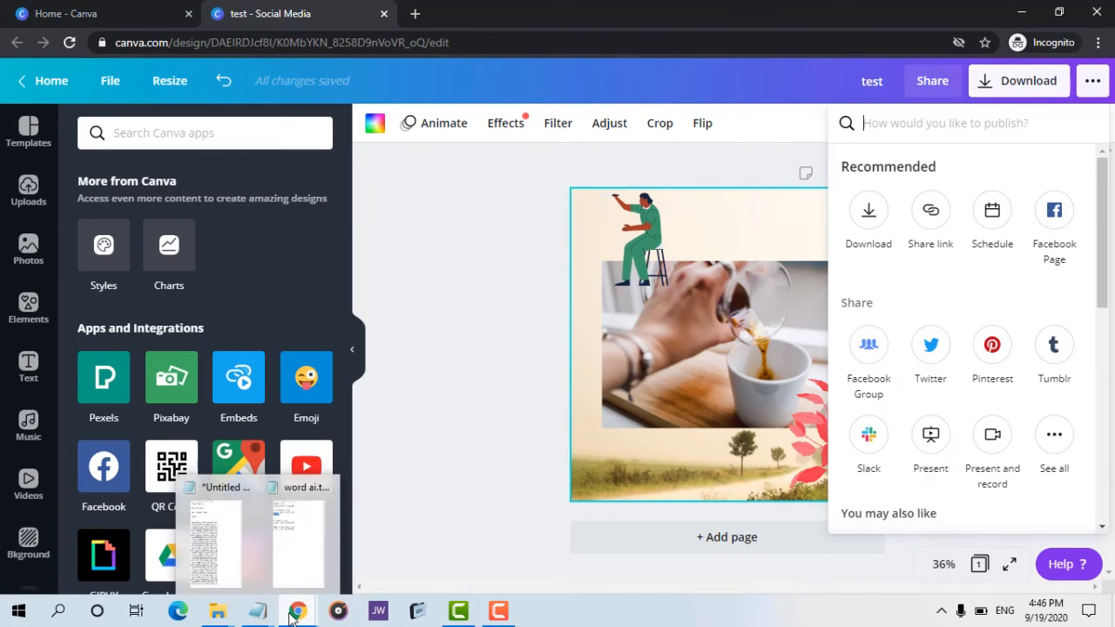
pyautogui.moveTo(292, 617)
pyautogui.click(261, 576)
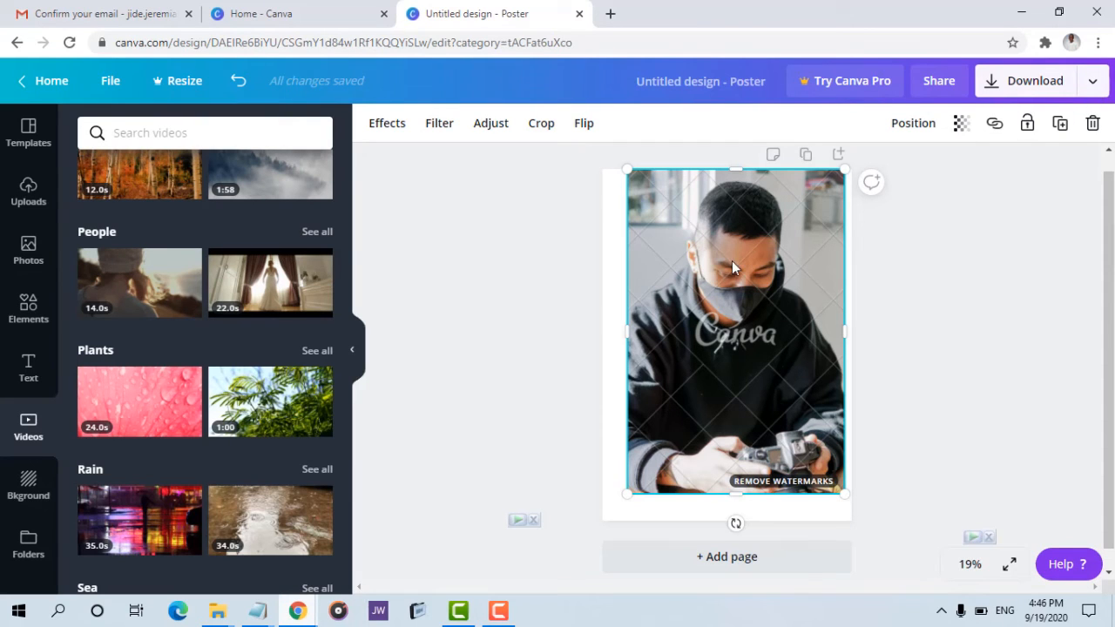
# Replace the poster's photo with the trending photo of leafy branches.
pyautogui.press('Delete')
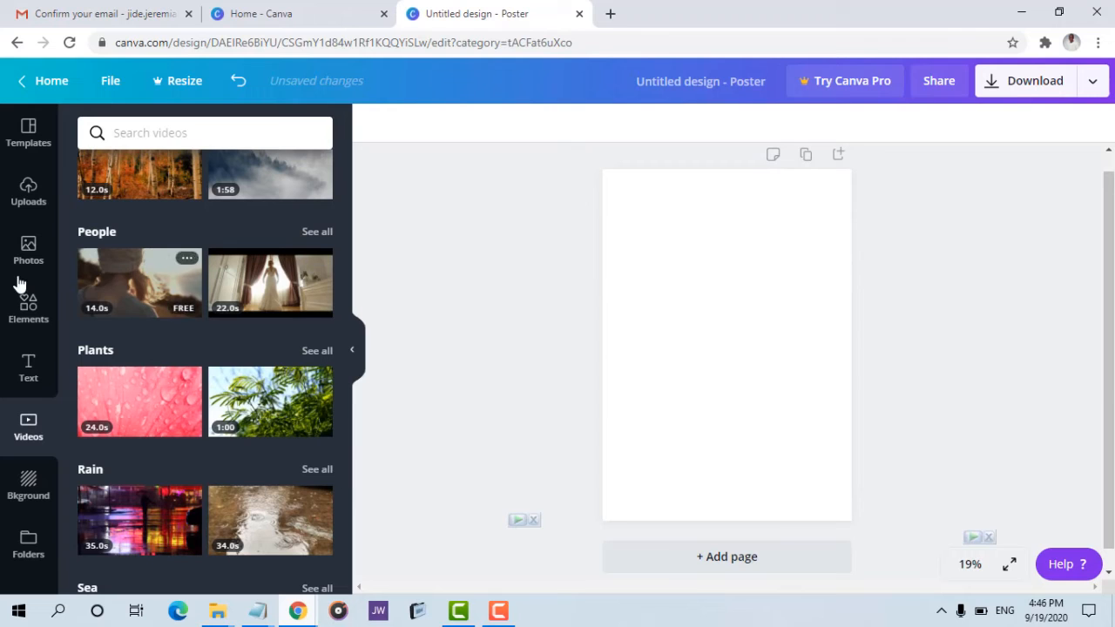
pyautogui.click(26, 246)
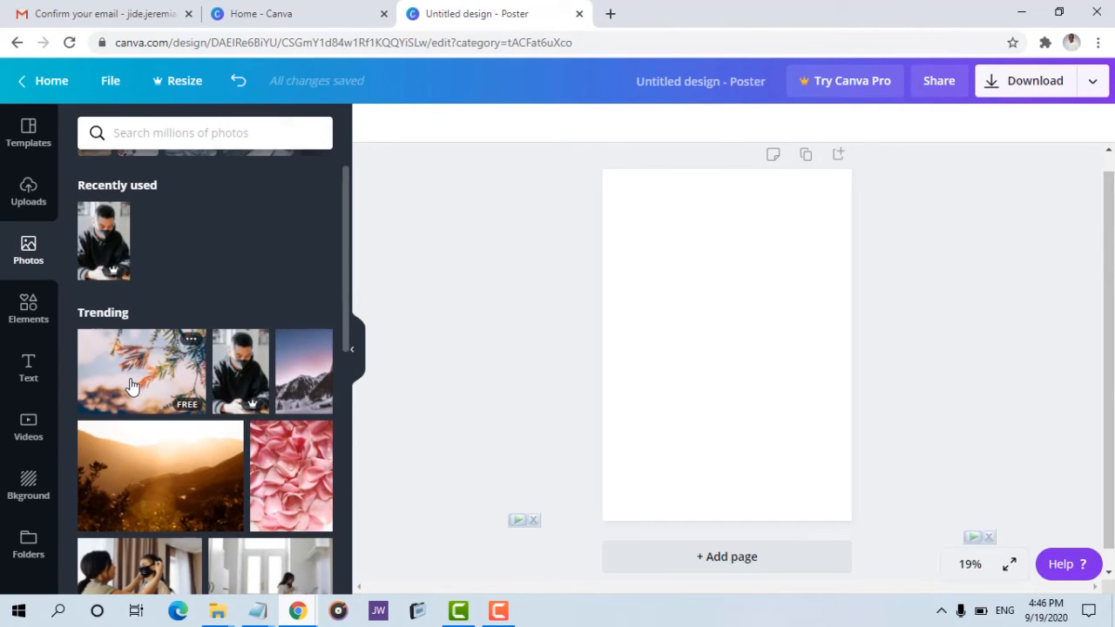
pyautogui.moveTo(138, 366); pyautogui.dragTo(701, 333)
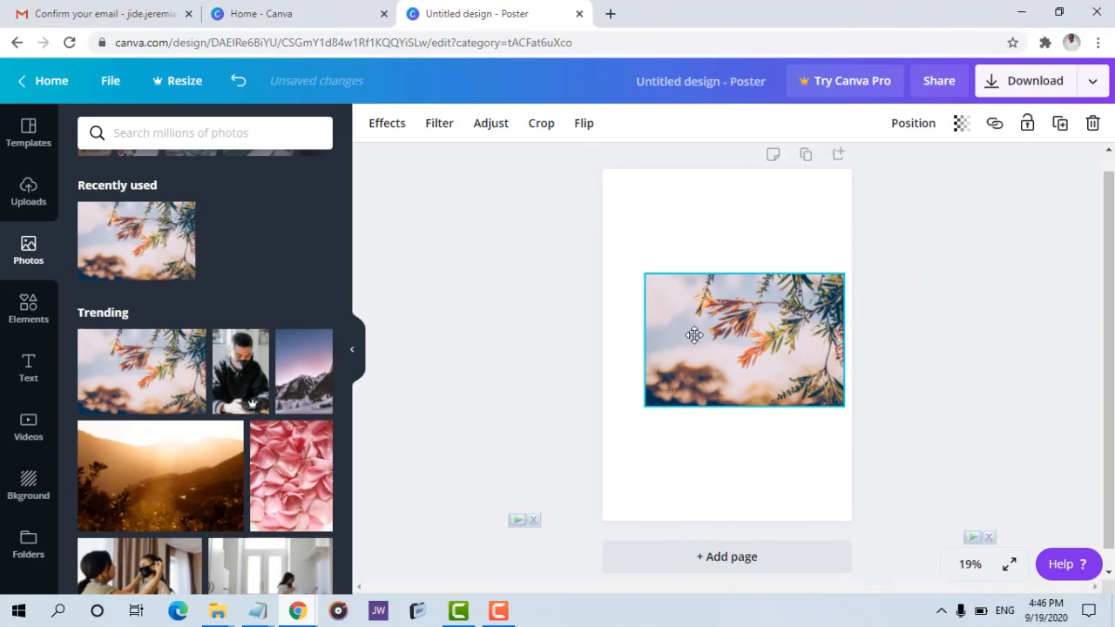
# Open the poster's publishing menu and expand its full list of options.
pyautogui.click(1092, 82)
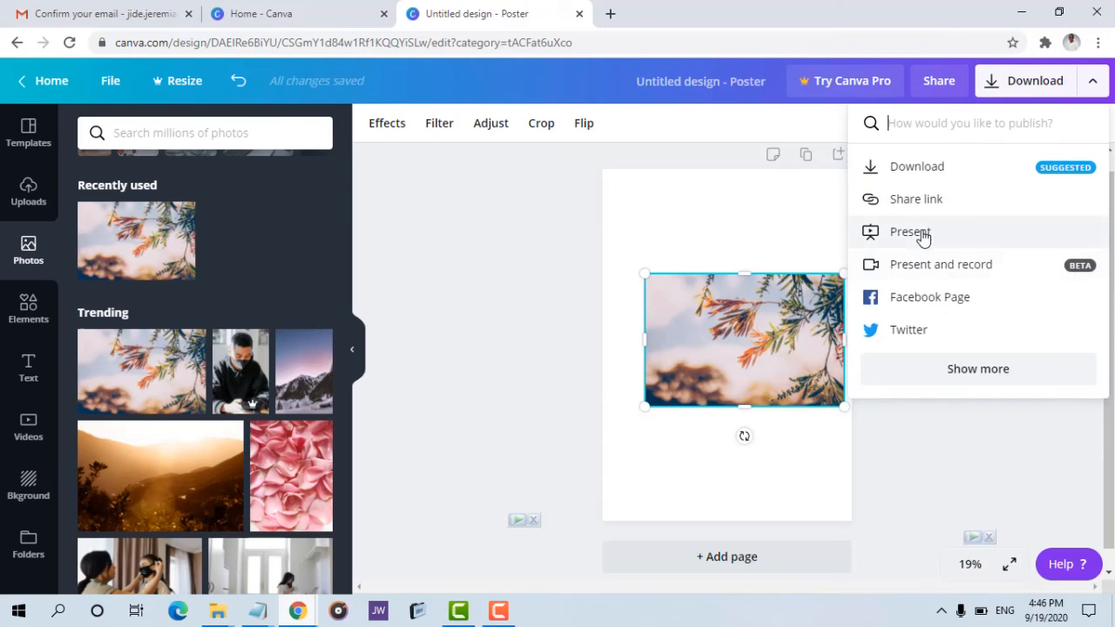
pyautogui.click(946, 384)
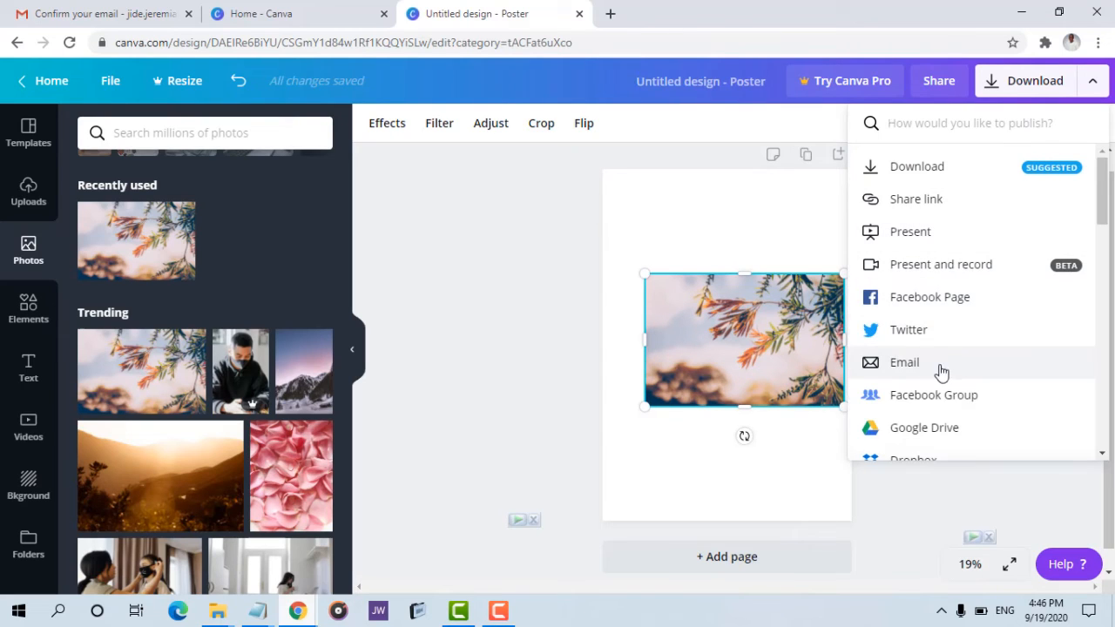
pyautogui.scroll(-10, 930, 316)
pyautogui.scroll(10, 932, 314)
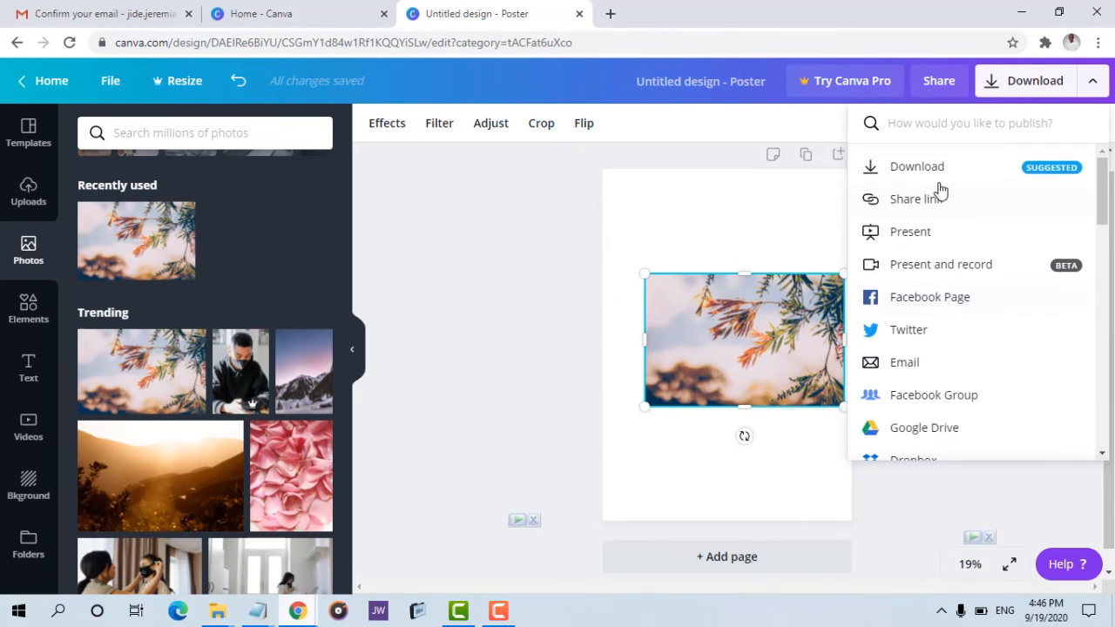
# Switch to the test design's window to compare its publishing menu, then return to the poster.
pyautogui.moveTo(307, 610)
pyautogui.click(394, 533)
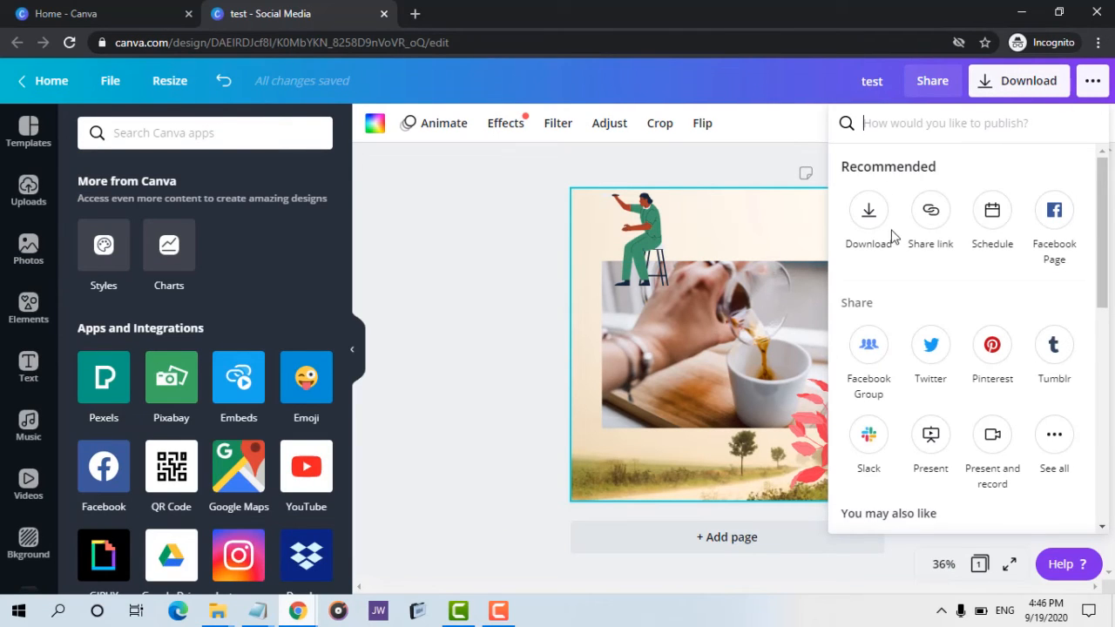
pyautogui.moveTo(1103, 210)
pyautogui.mouseDown()
pyautogui.moveTo(1104, 272)
pyautogui.moveTo(1102, 210)
pyautogui.mouseUp()
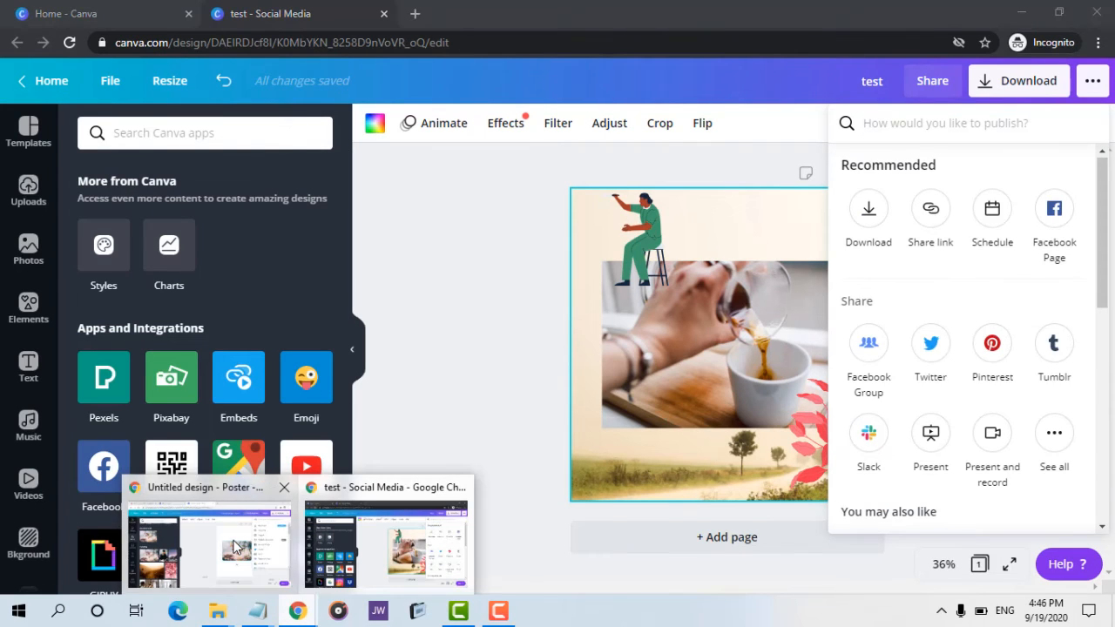
pyautogui.click(296, 496)
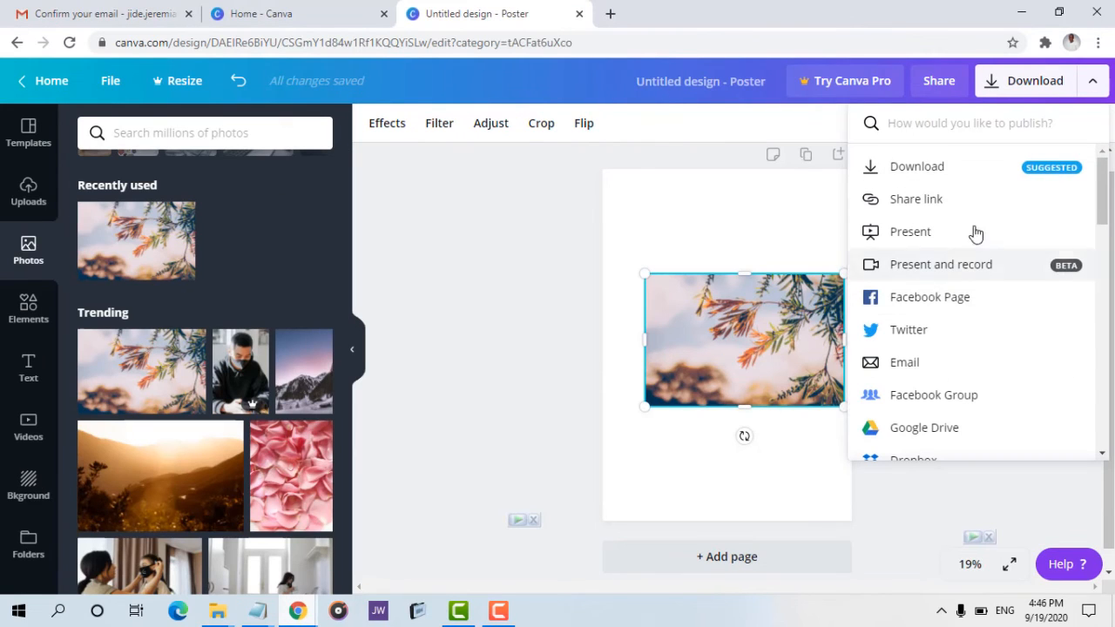
# Set the poster's download file type to PNG and try enabling a transparent background.
pyautogui.click(1064, 80)
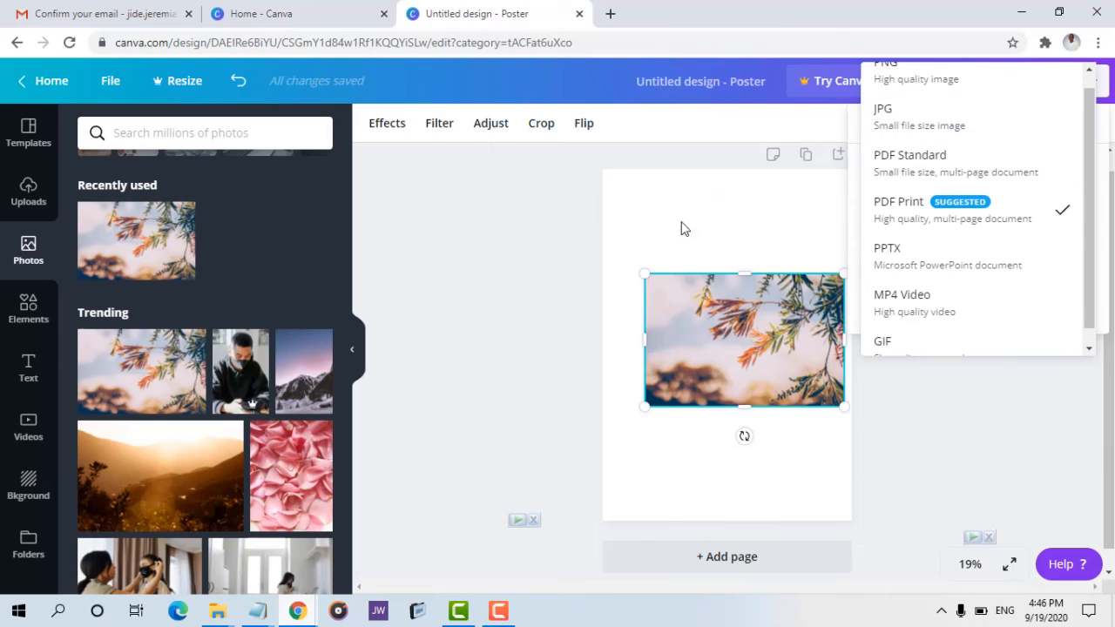
pyautogui.scroll(1, 905, 174)
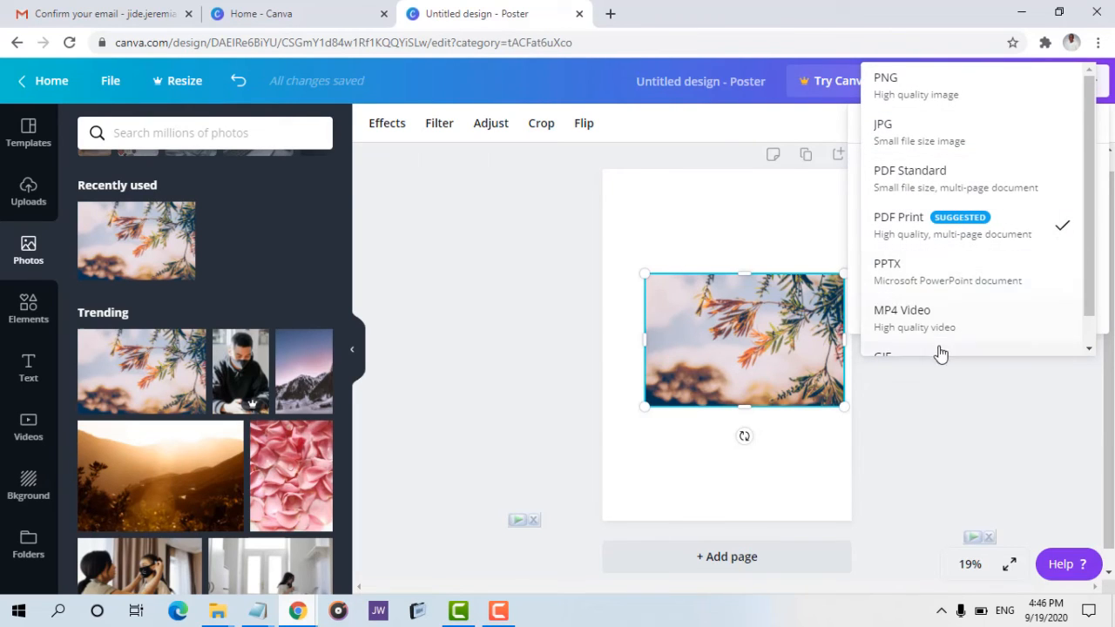
pyautogui.click(908, 83)
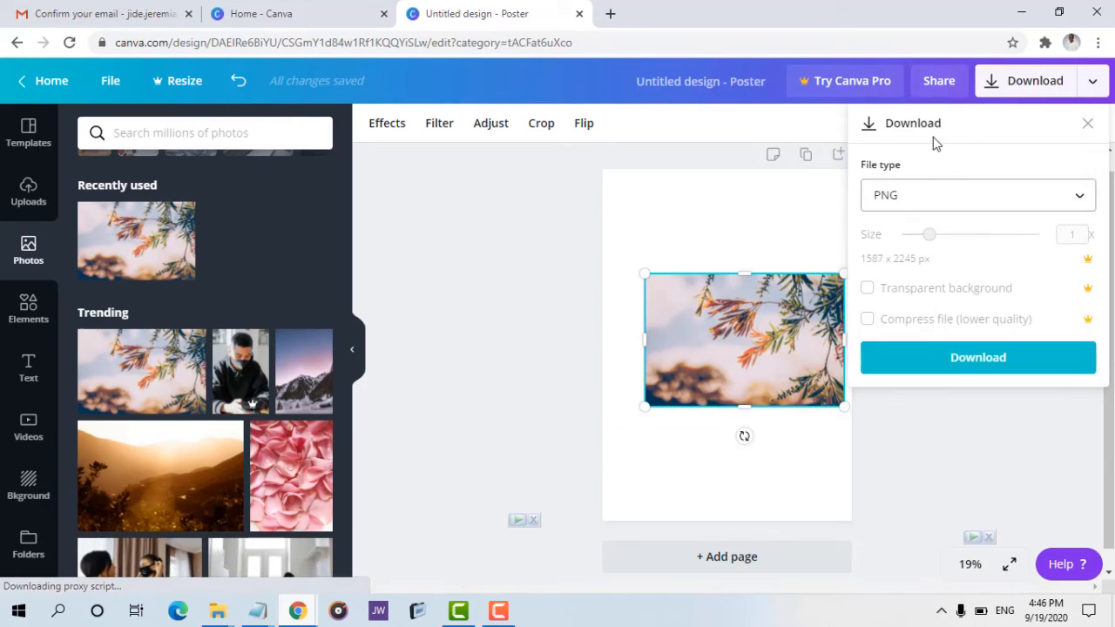
pyautogui.click(871, 291)
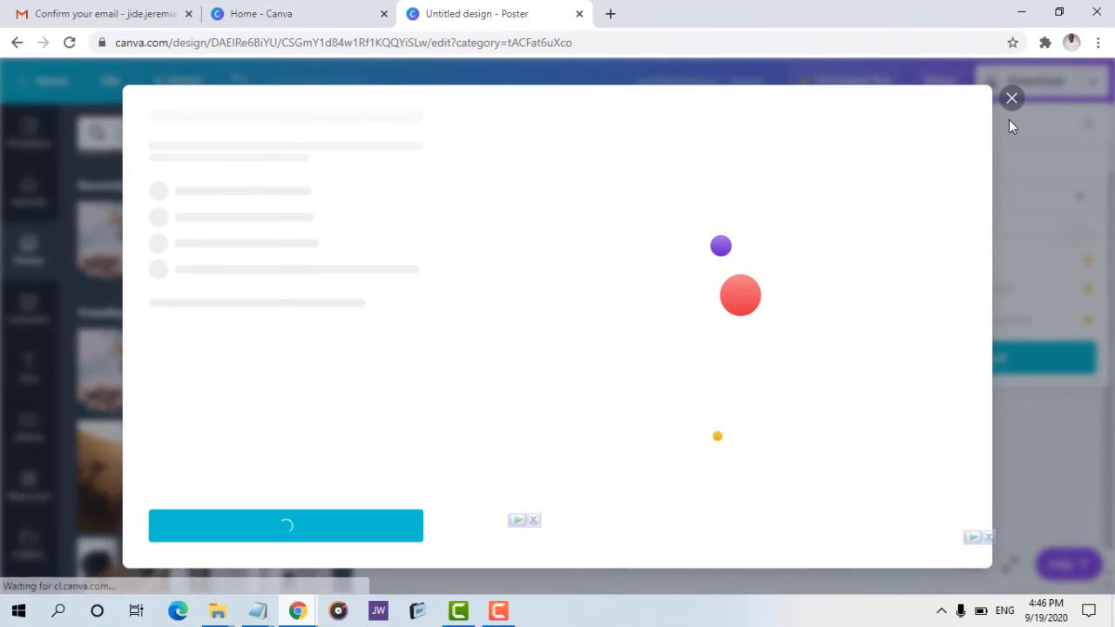
pyautogui.click(1011, 99)
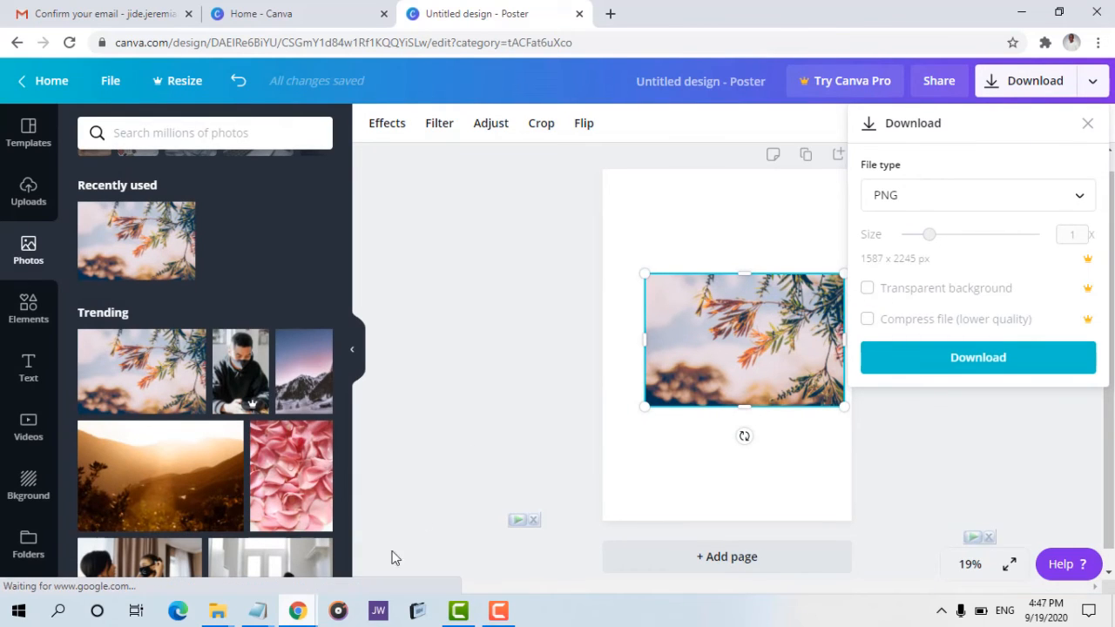
# Switch to the test design and try a transparent background and larger size in its download options.
pyautogui.moveTo(300, 611)
pyautogui.click(406, 514)
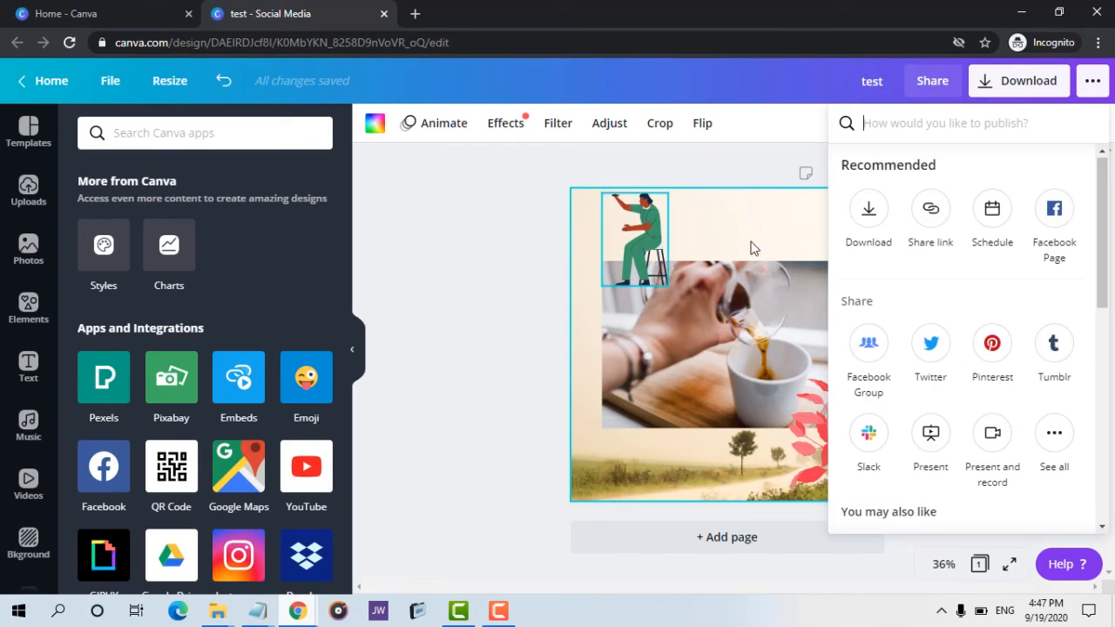
pyautogui.click(1019, 87)
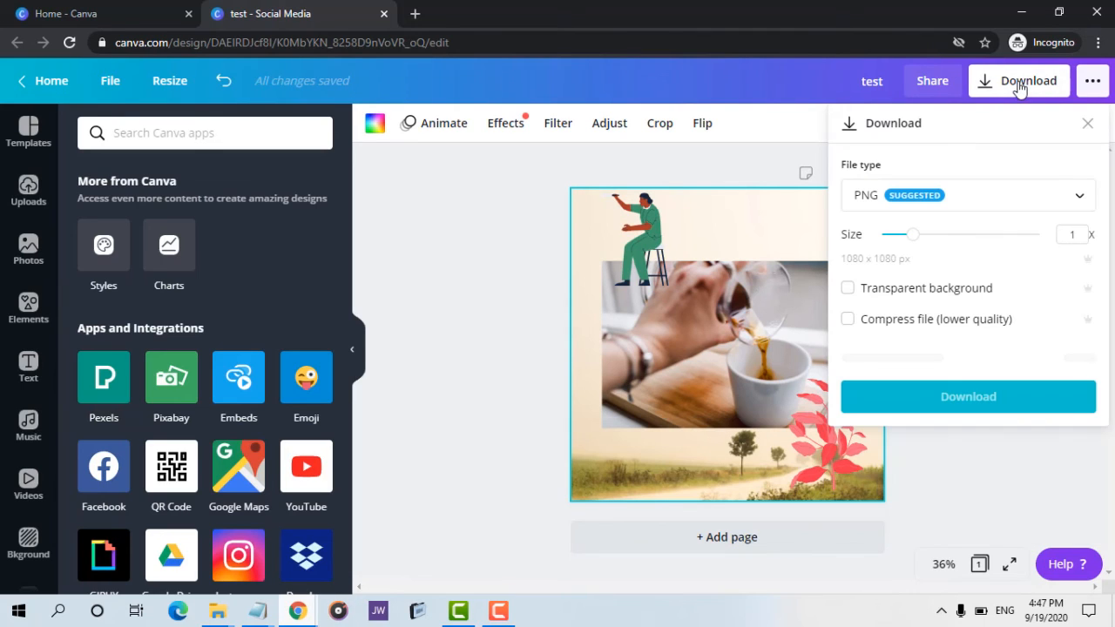
pyautogui.click(850, 293)
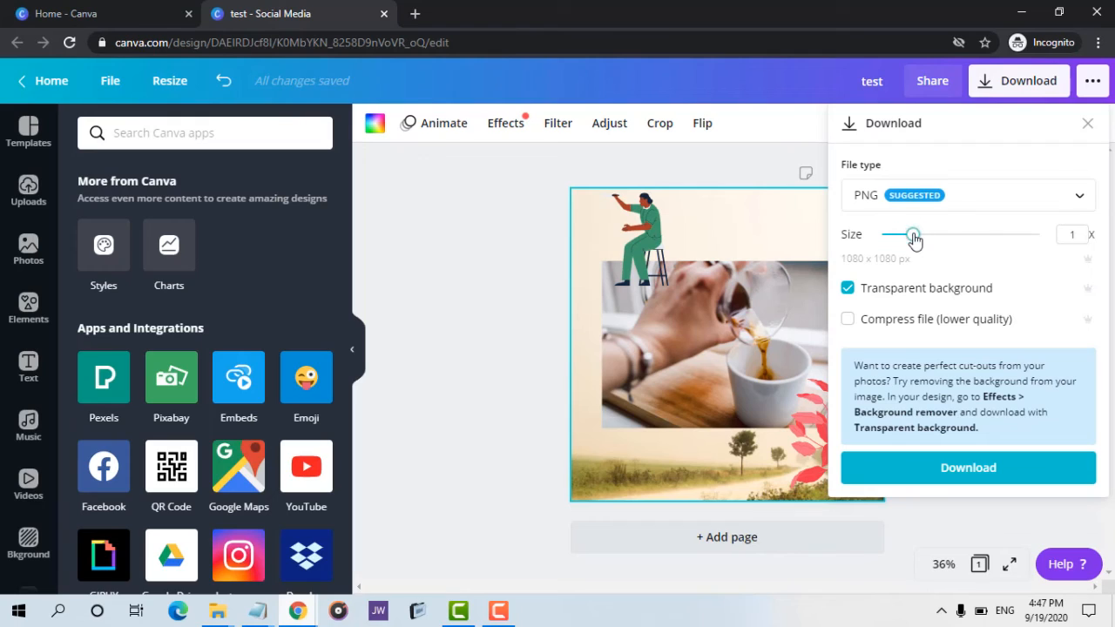
pyautogui.moveTo(912, 237); pyautogui.dragTo(988, 228)
pyautogui.moveTo(953, 249); pyautogui.dragTo(910, 249)
pyautogui.moveTo(922, 241)
pyautogui.mouseDown()
pyautogui.moveTo(996, 229)
pyautogui.moveTo(926, 250)
pyautogui.mouseUp()
pyautogui.click(718, 224)
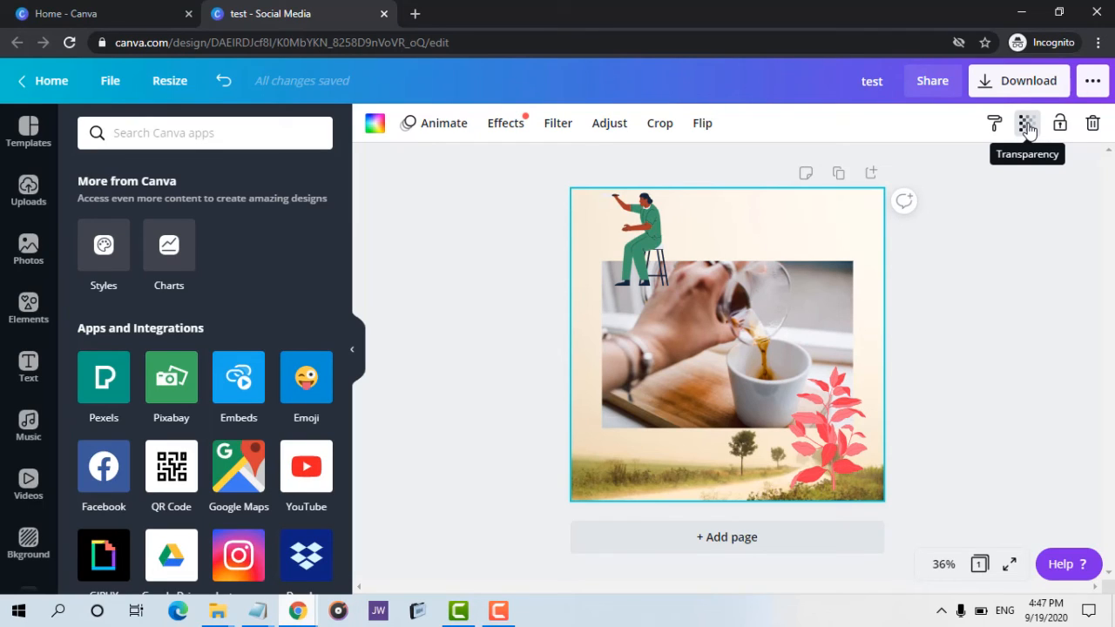
# Download the test design as a PNG.
pyautogui.click(1033, 89)
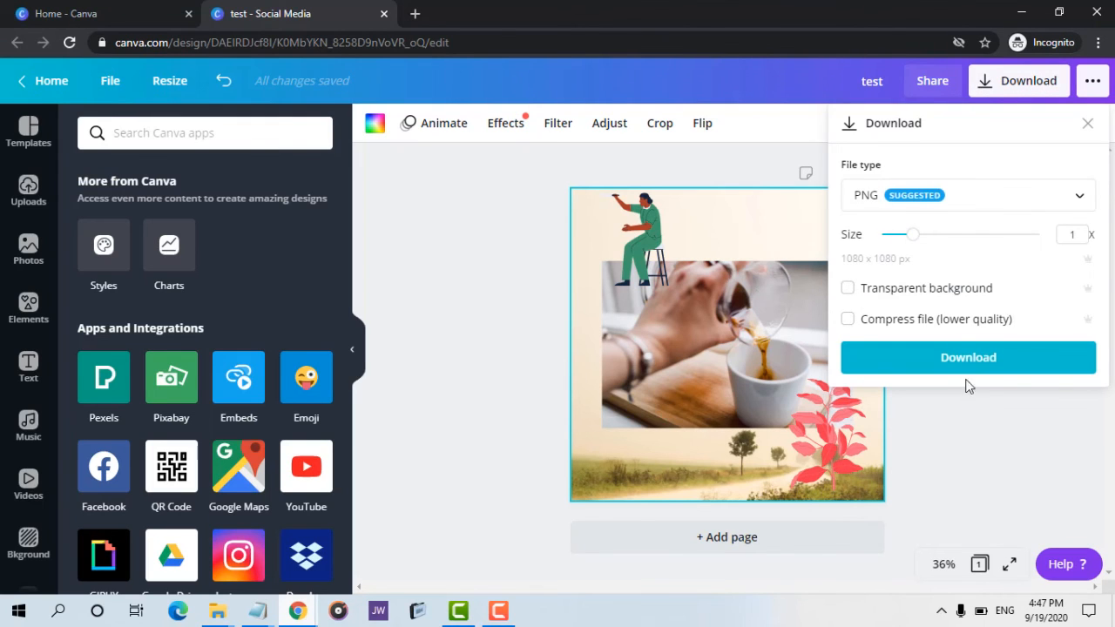
pyautogui.click(958, 359)
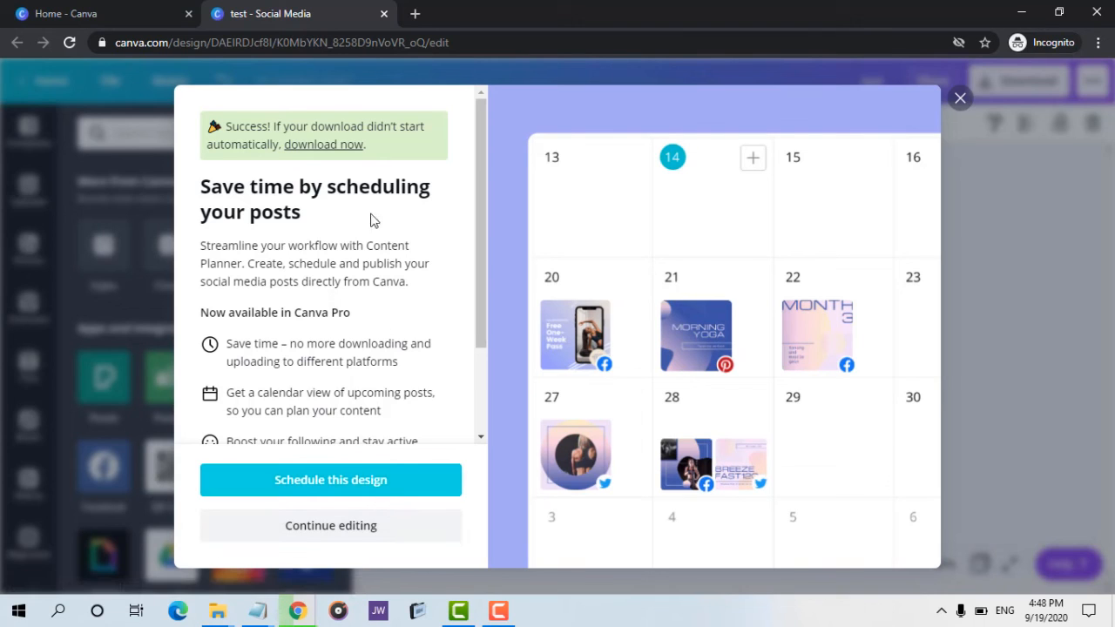
# Download the test design again through the direct download link and close the scheduling dialog.
pyautogui.click(349, 146)
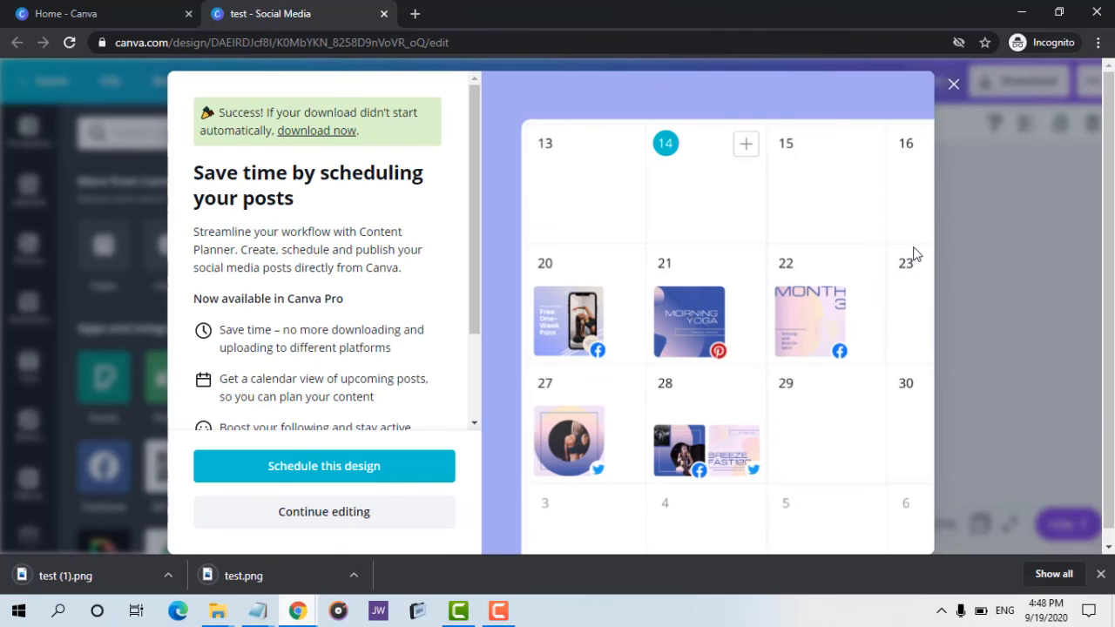
pyautogui.click(952, 84)
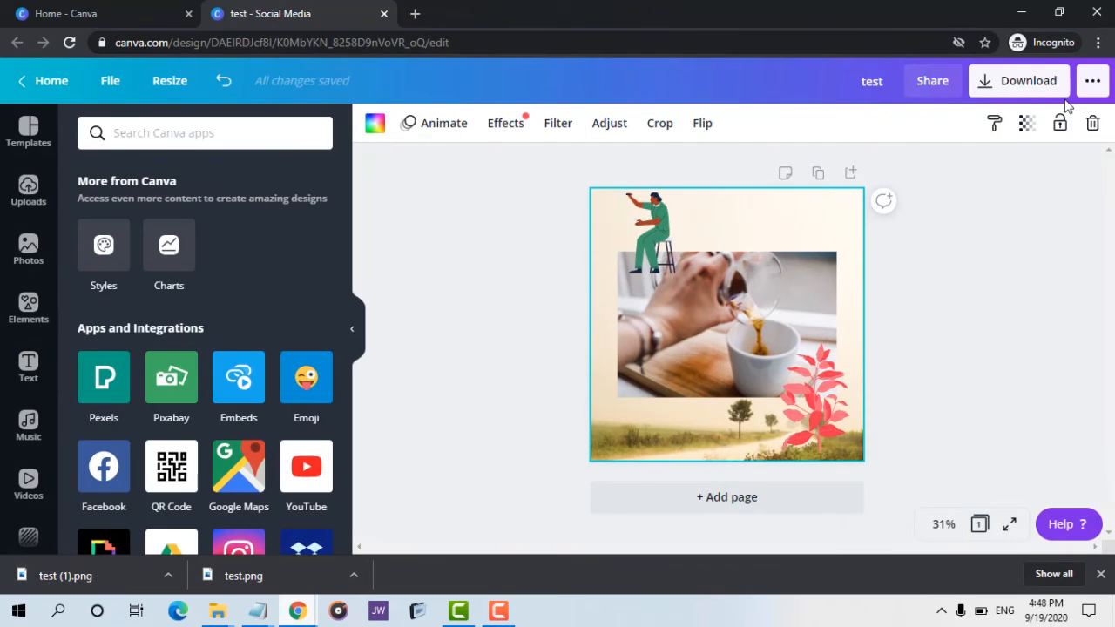
# Open the test design's download options and set the export size to 2x.
pyautogui.click(1032, 80)
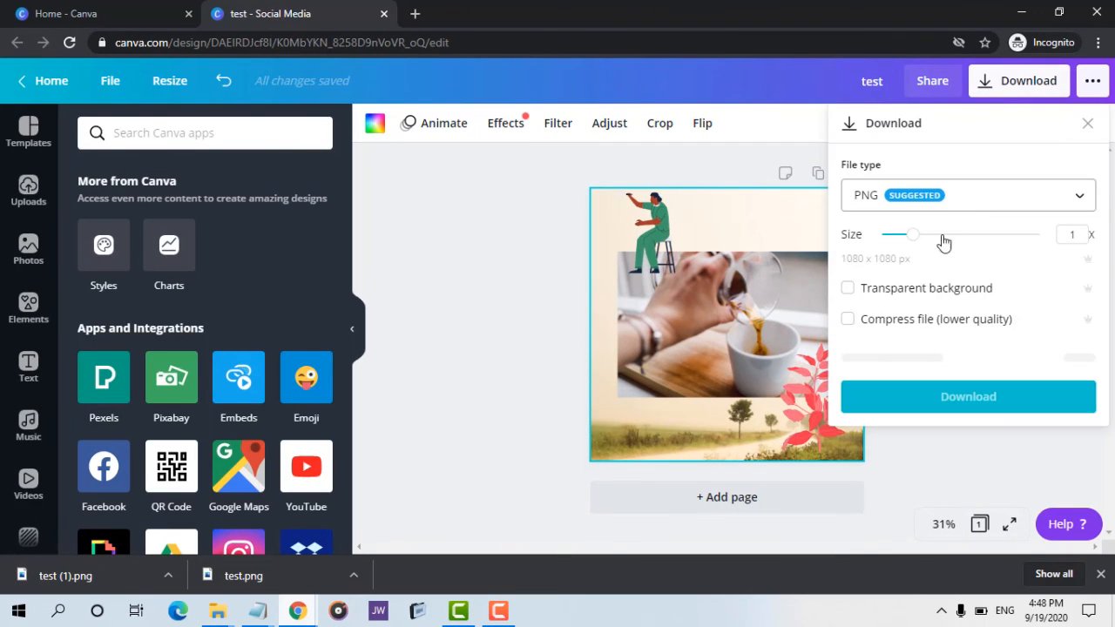
pyautogui.moveTo(915, 237); pyautogui.dragTo(974, 237)
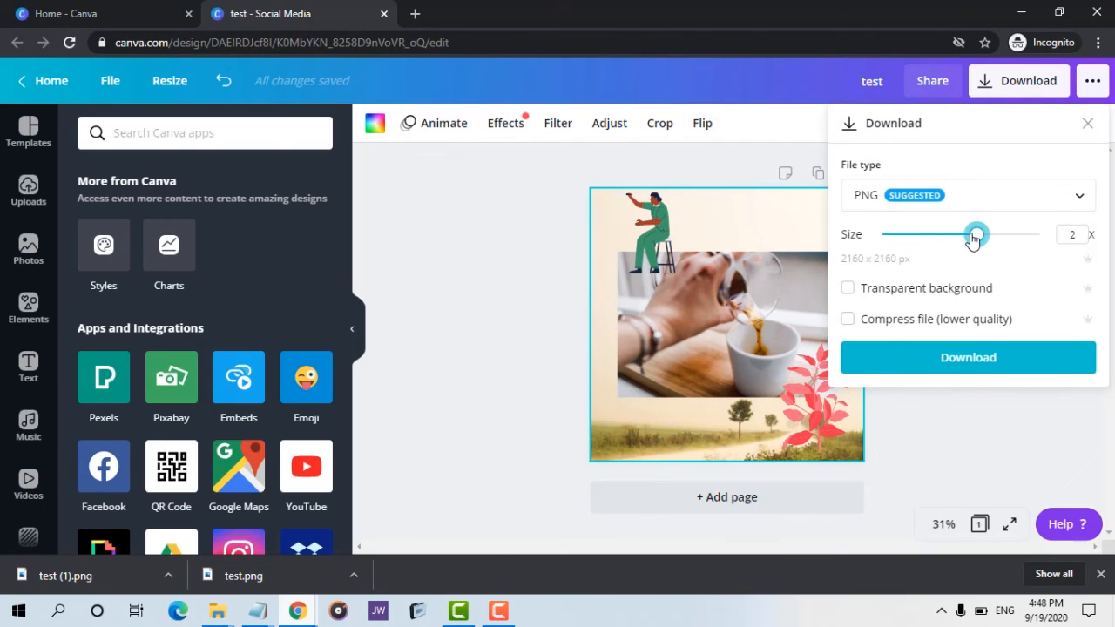
# Open the downloaded test.png image in the photo viewer and view its file info.
pyautogui.click(354, 576)
pyautogui.click(386, 470)
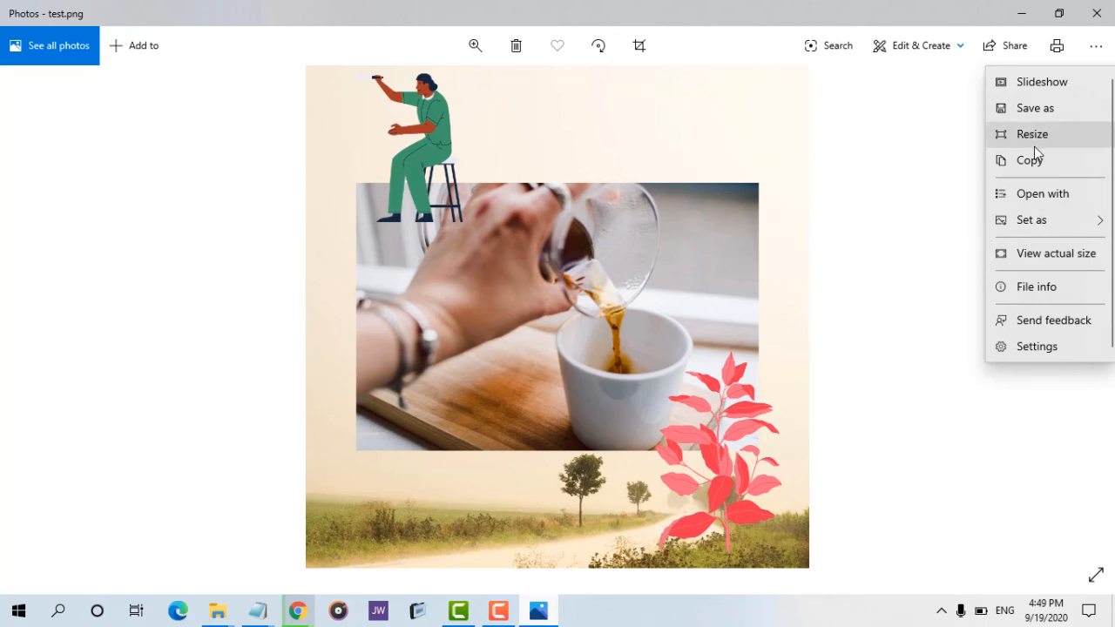
pyautogui.click(1035, 290)
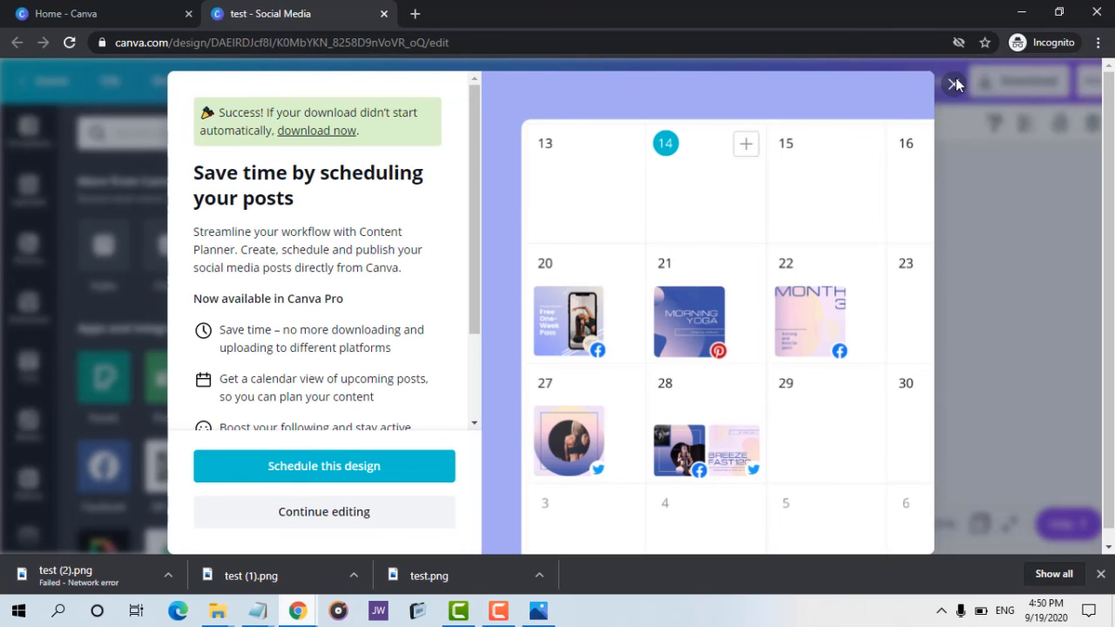
# Close the download dialog and browse the Effects and Animate options for the design's background image.
pyautogui.click(953, 84)
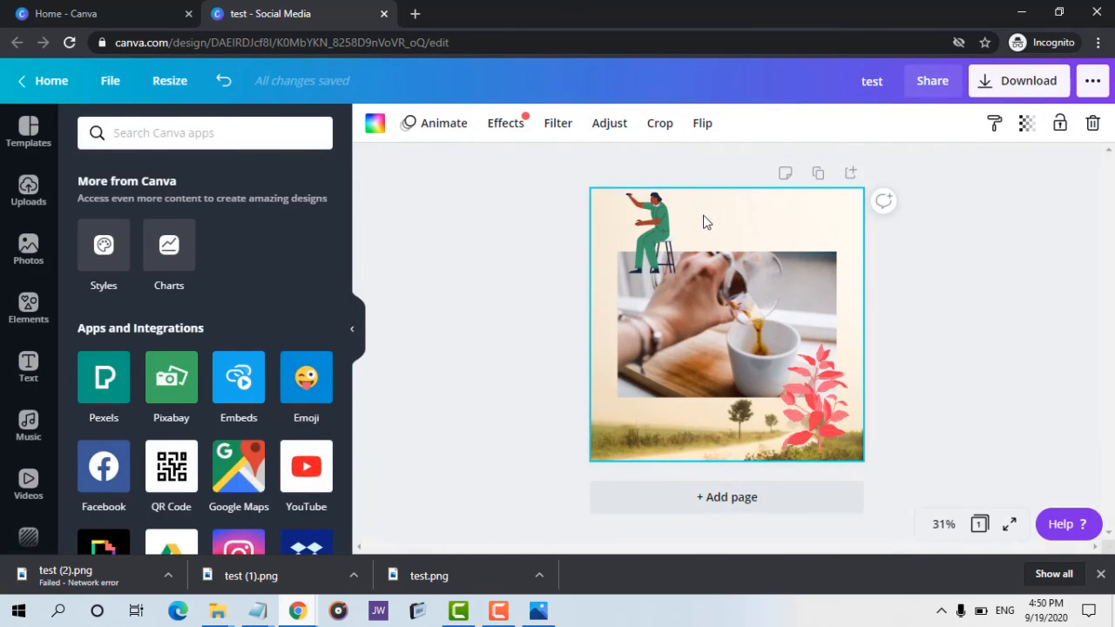
pyautogui.click(508, 130)
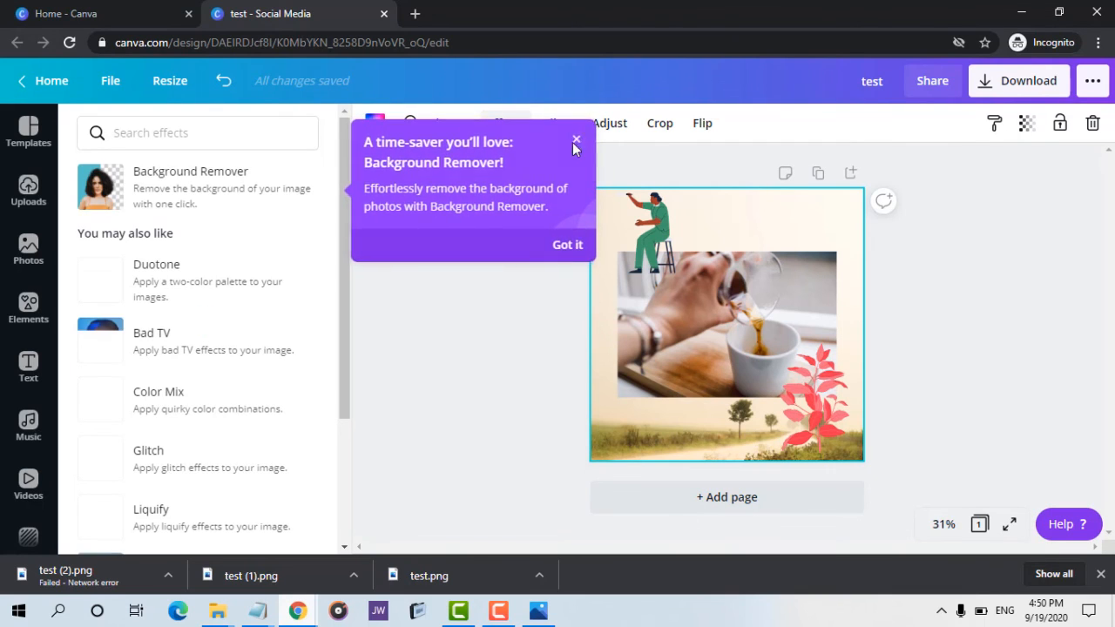
pyautogui.click(575, 140)
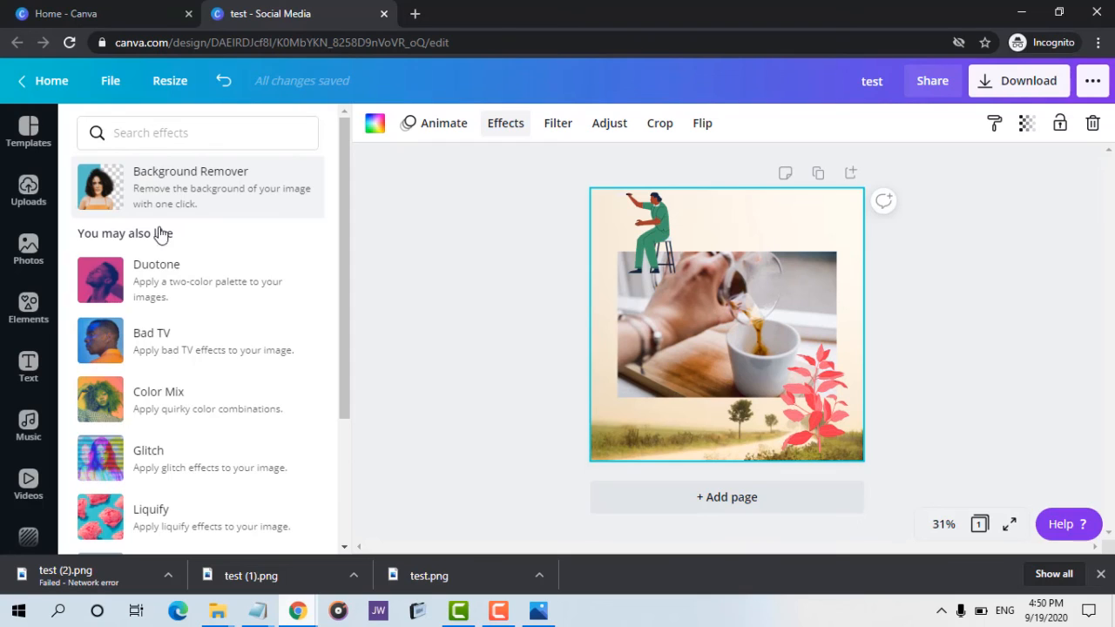
pyautogui.click(444, 125)
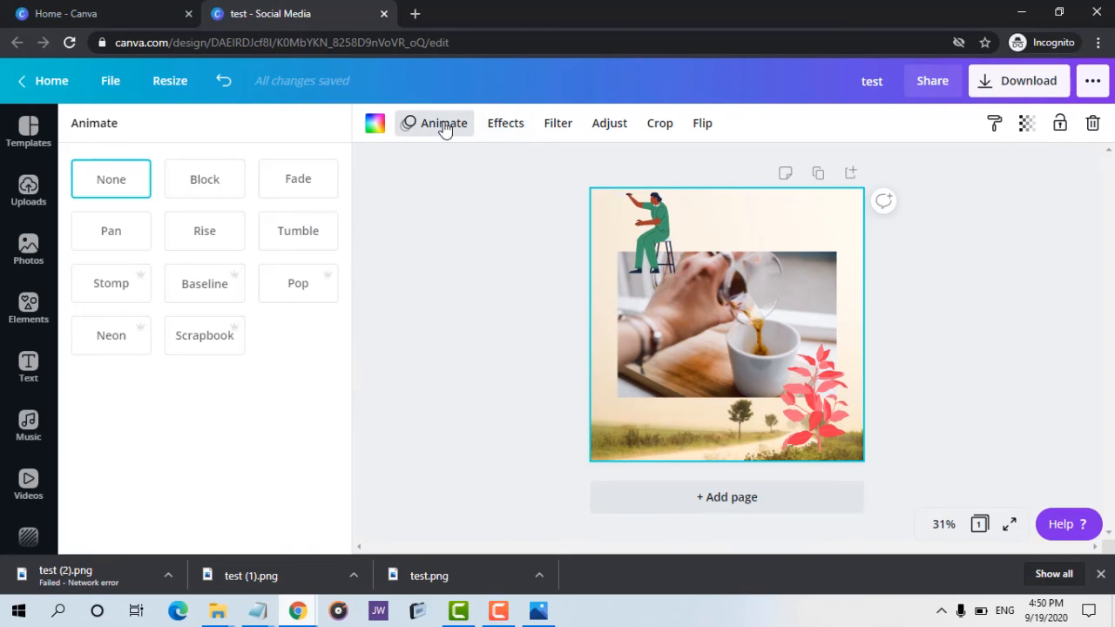
# Try the Festive and Summer filters on the background image and apply the Epic filter.
pyautogui.click(555, 132)
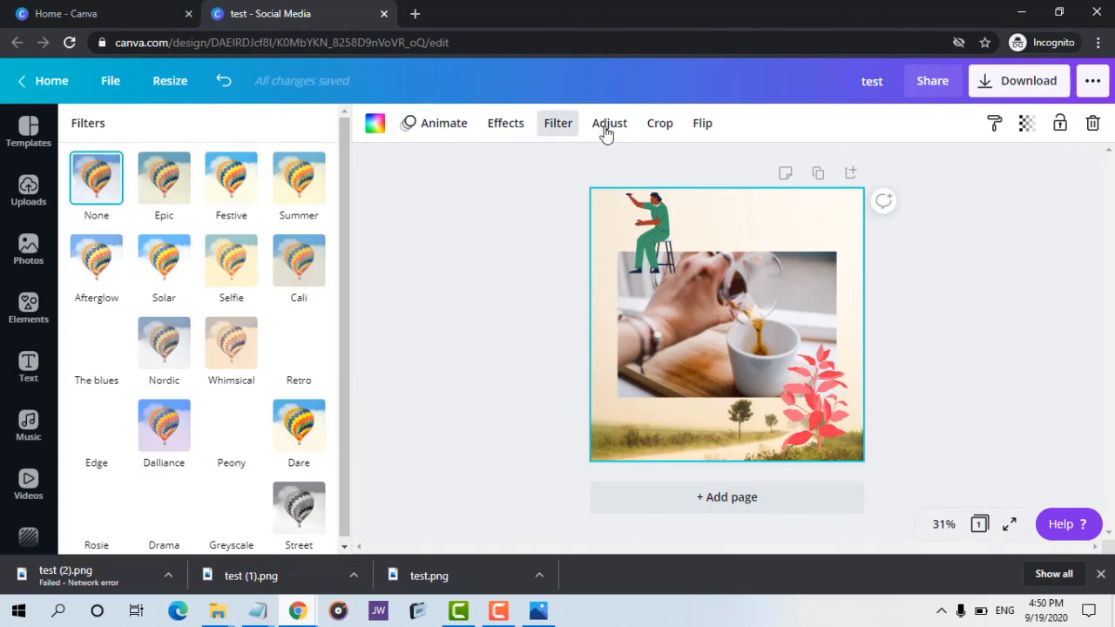
pyautogui.click(227, 196)
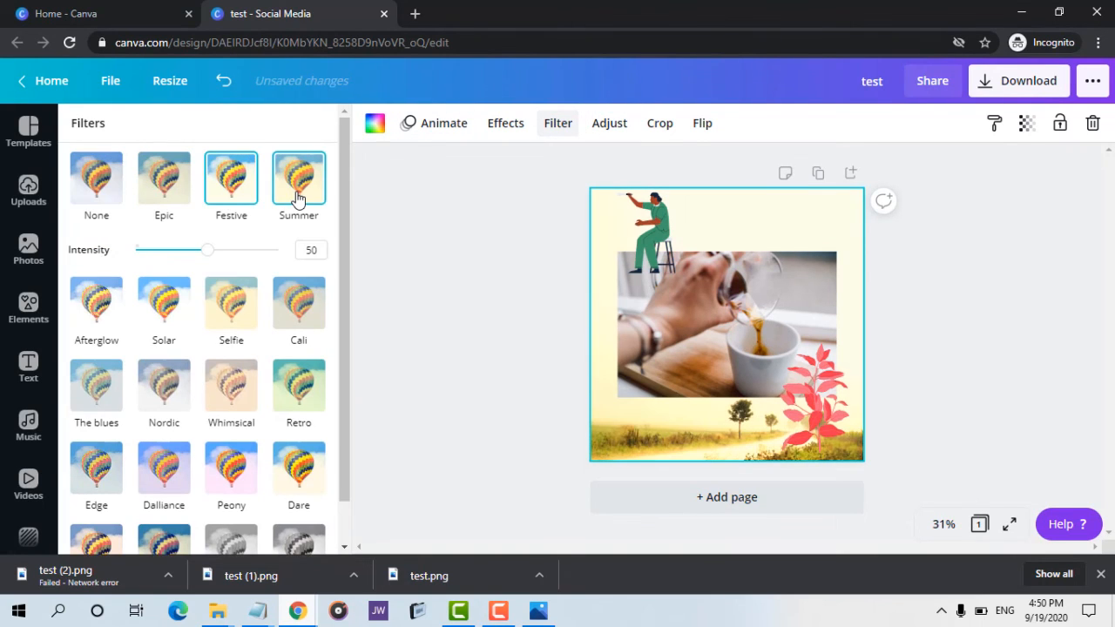
pyautogui.click(296, 198)
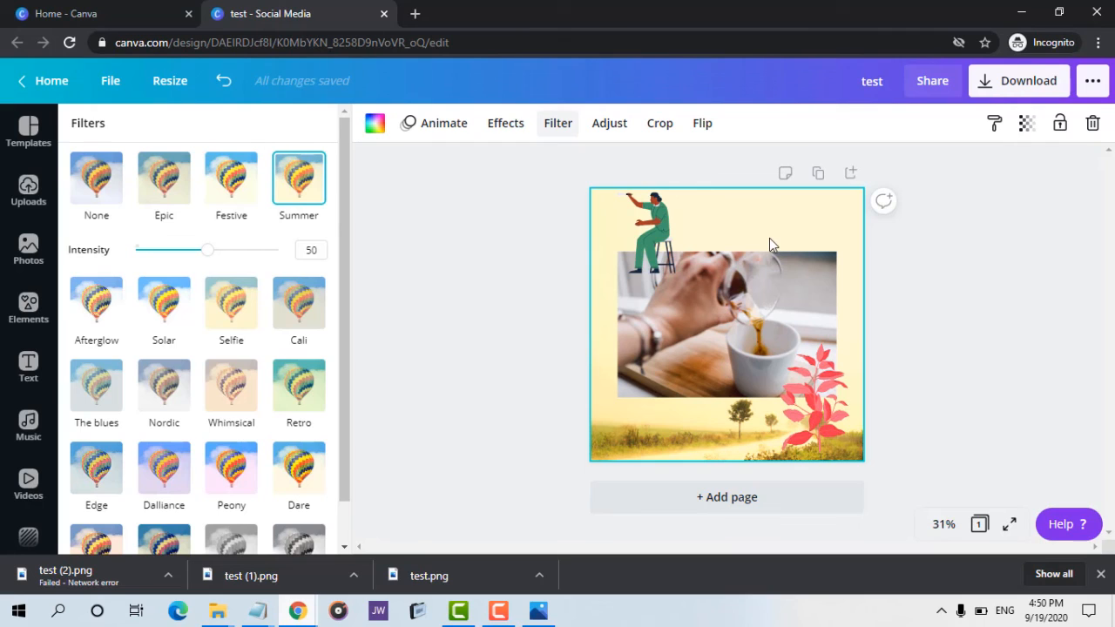
pyautogui.click(183, 183)
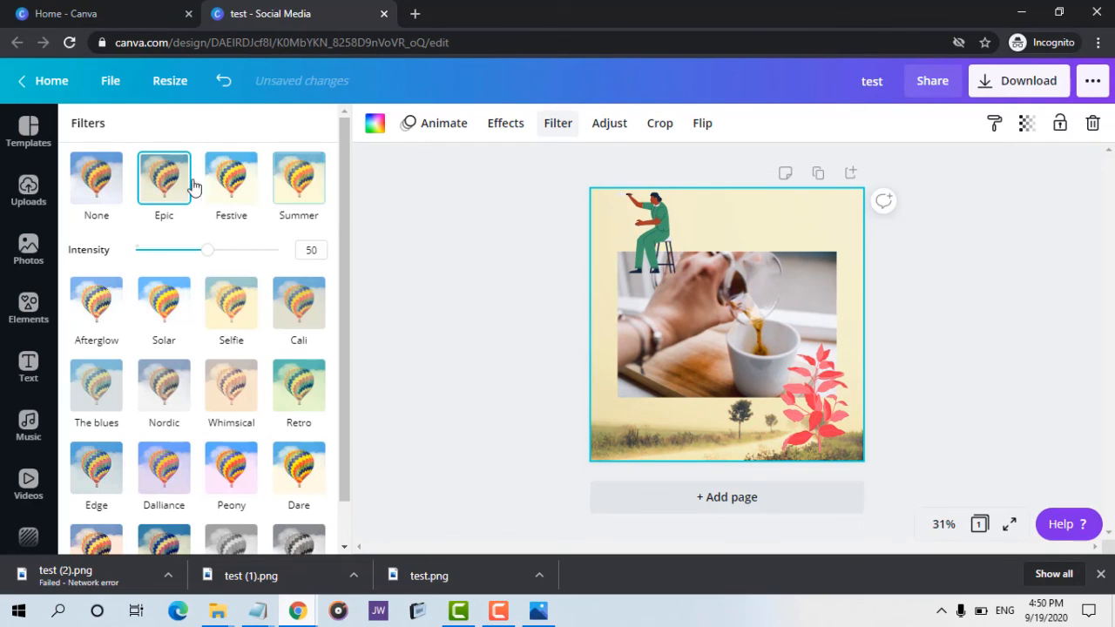
# Adjust the background image, setting Blur to 75 and X-Process to 100.
pyautogui.click(607, 126)
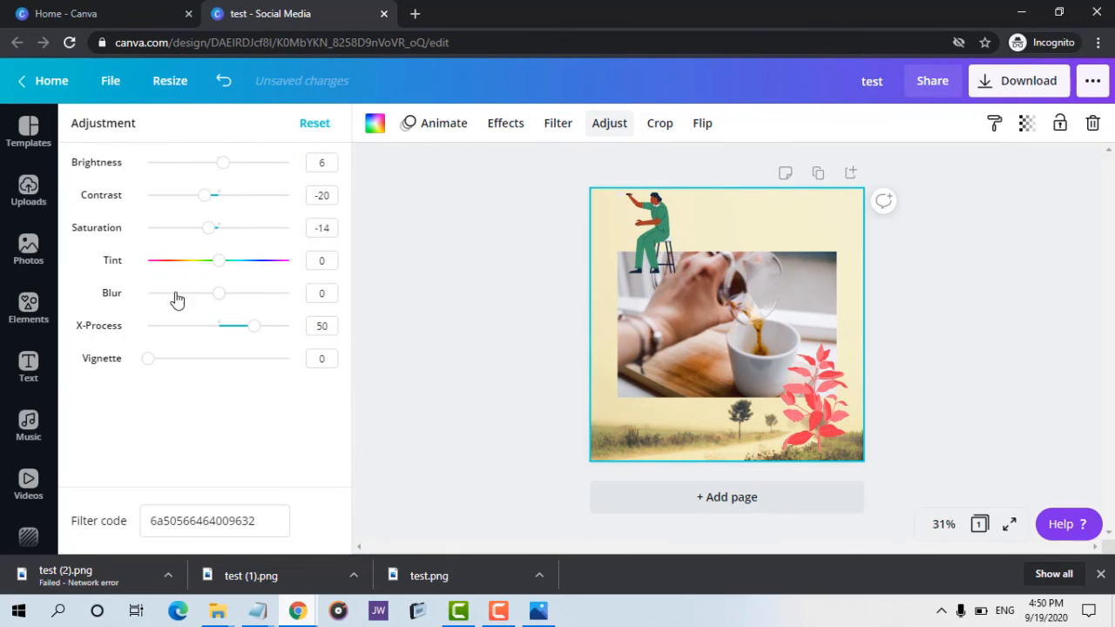
pyautogui.moveTo(213, 298)
pyautogui.mouseDown()
pyautogui.moveTo(169, 311)
pyautogui.moveTo(290, 296)
pyautogui.moveTo(154, 336)
pyautogui.moveTo(267, 291)
pyautogui.moveTo(190, 325)
pyautogui.moveTo(141, 317)
pyautogui.moveTo(218, 307)
pyautogui.mouseUp()
# Crop the background image by shifting it upward within the frame and confirm the crop.
pyautogui.click(671, 125)
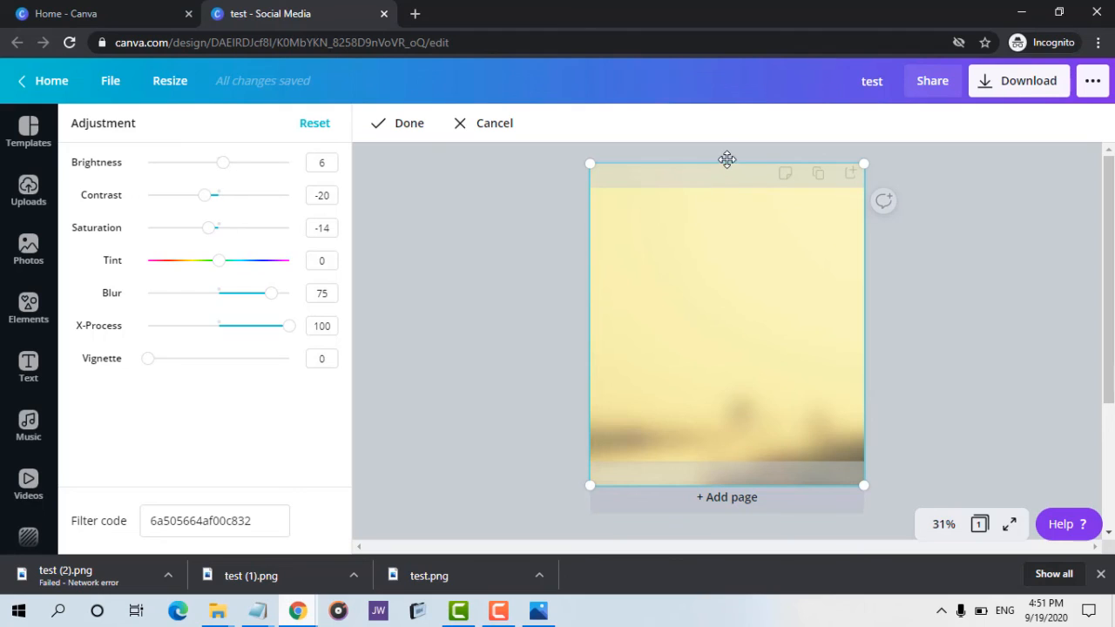
pyautogui.moveTo(734, 215); pyautogui.dragTo(740, 177)
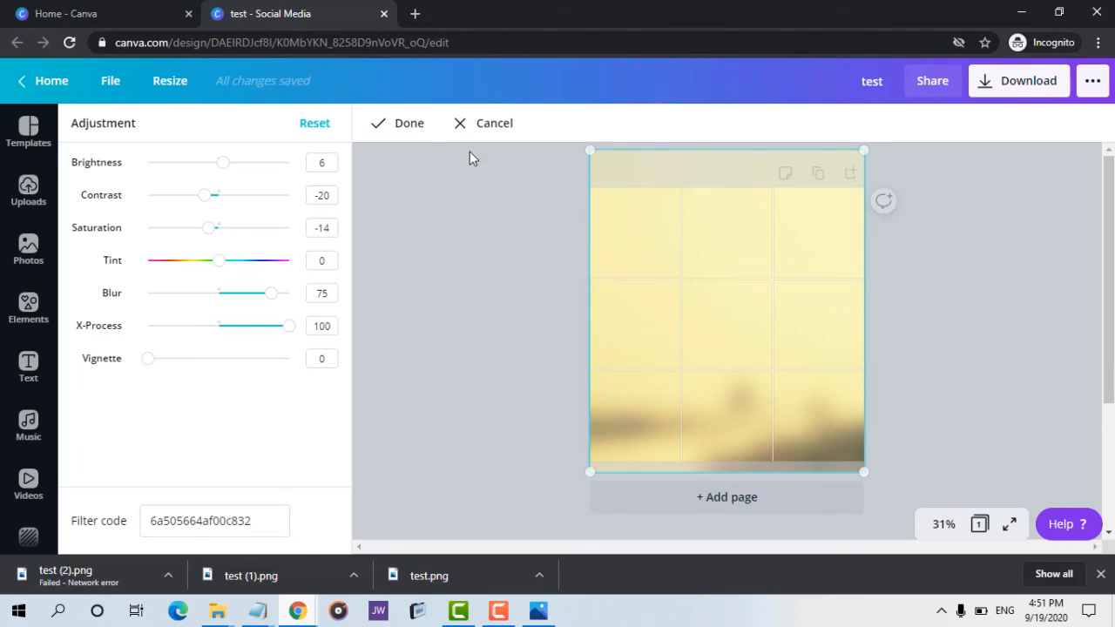
pyautogui.click(419, 127)
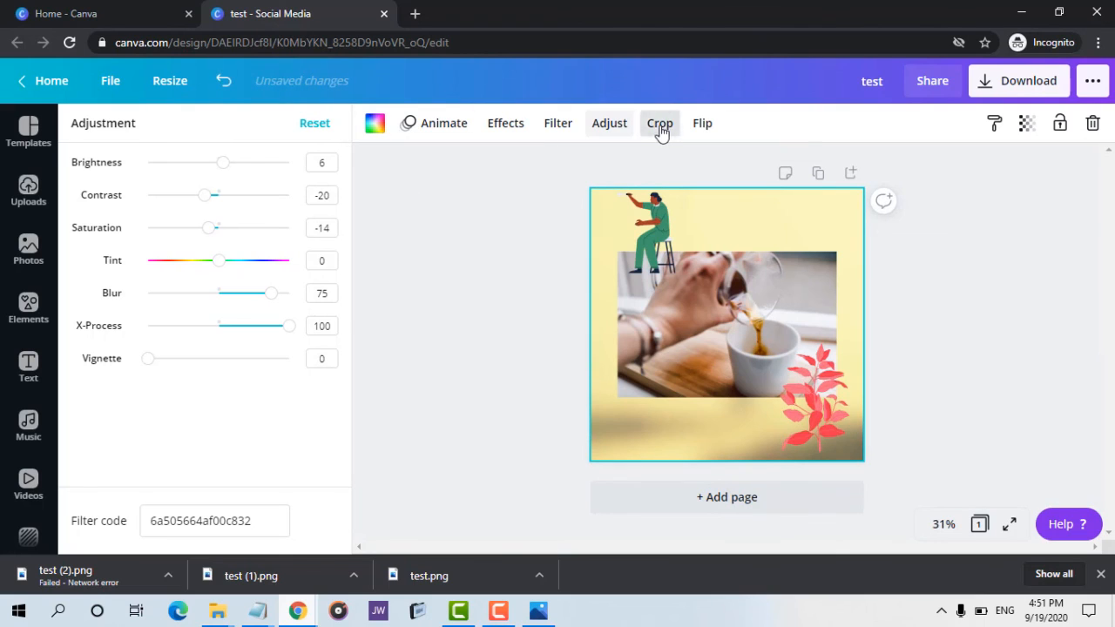
# Look at the flip options without flipping, then open the Templates panel.
pyautogui.click(719, 122)
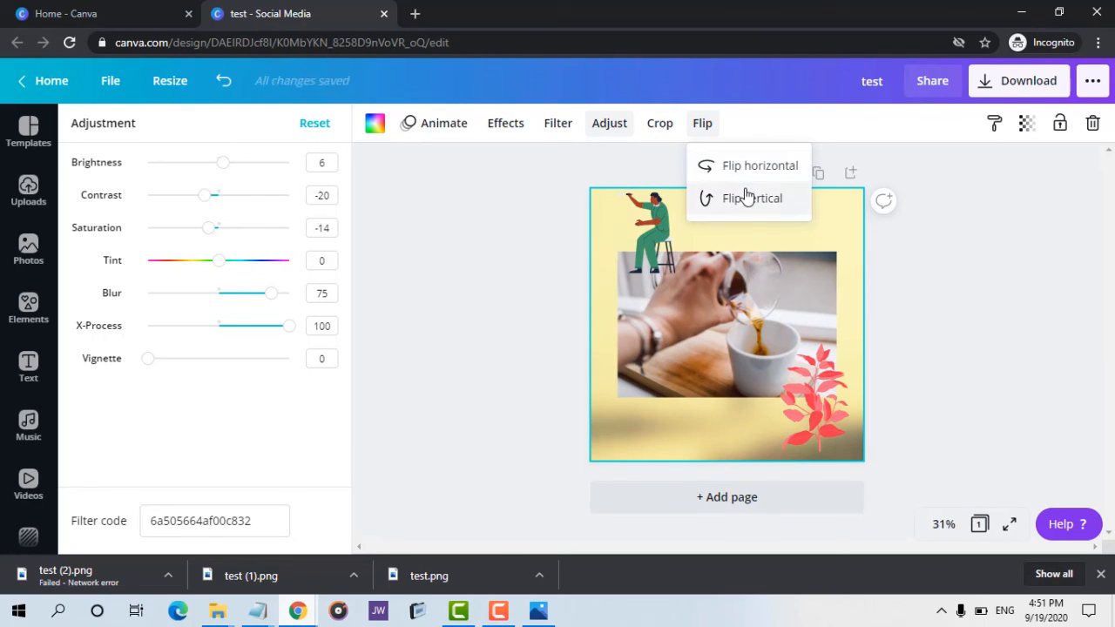
pyautogui.click(426, 259)
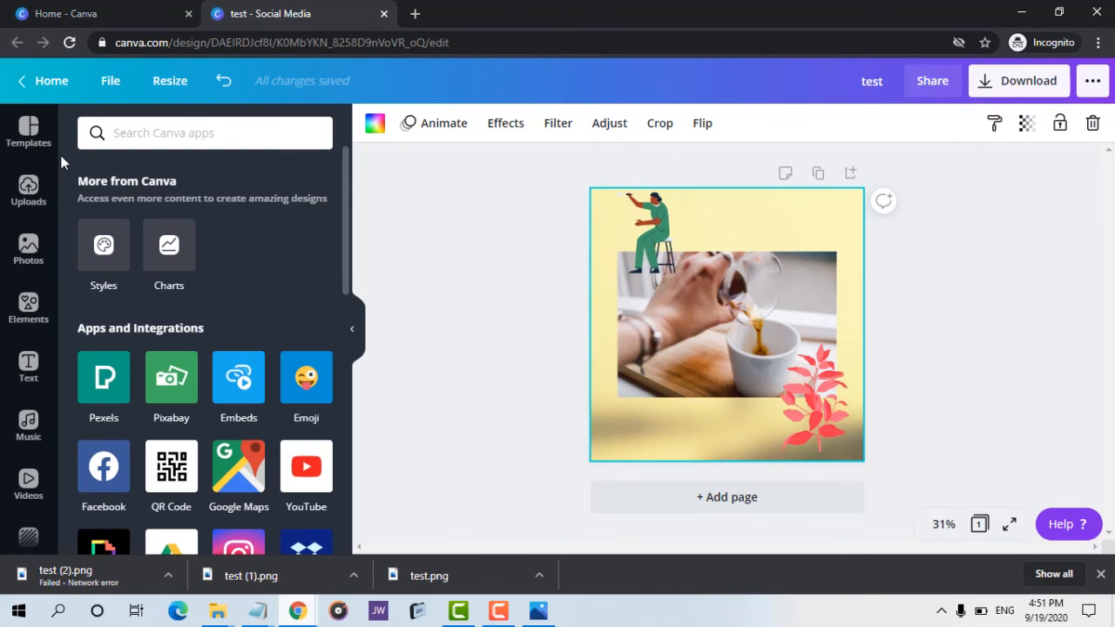
pyautogui.click(39, 142)
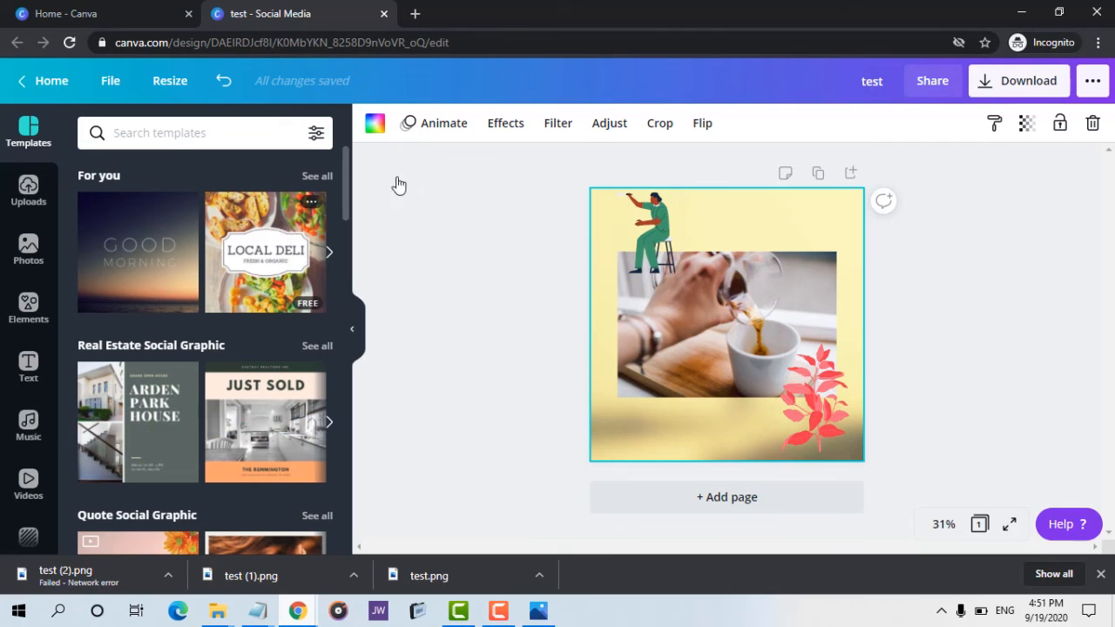